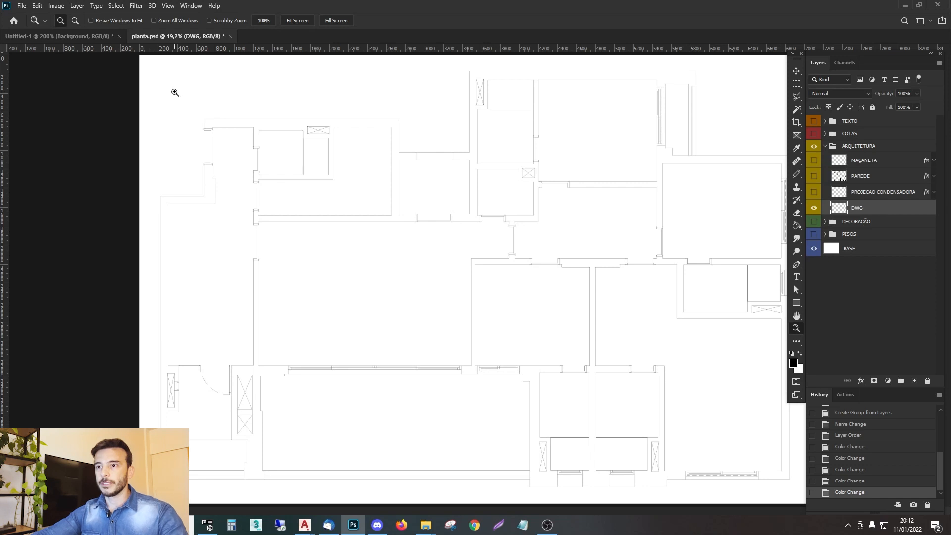
Examine the walls, doors and rooms of the DWG line drawing in planta.psd.
left_click_drag(148, 70, 581, 408)
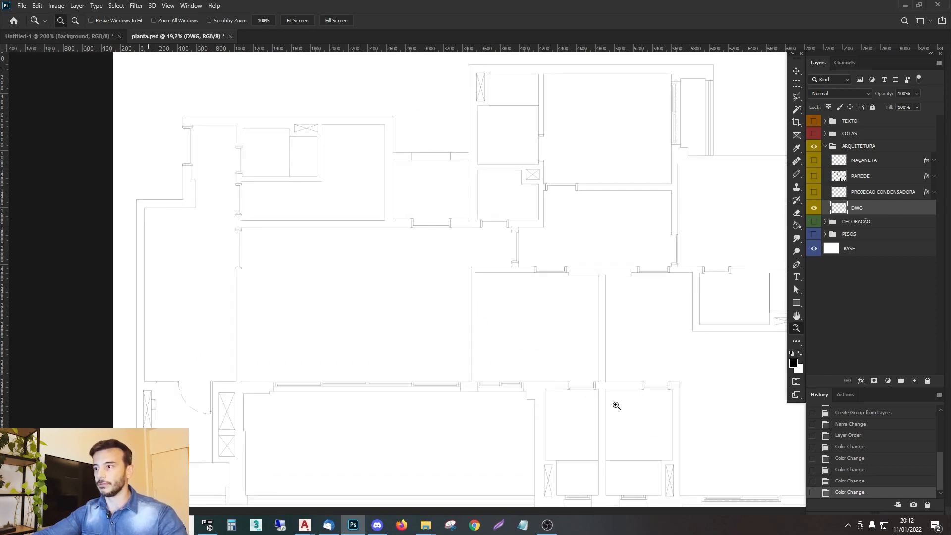
left_click(510, 243)
left_click_drag(550, 202, 234, 247)
left_click_drag(389, 383, 496, 187)
left_click_drag(323, 229, 456, 291)
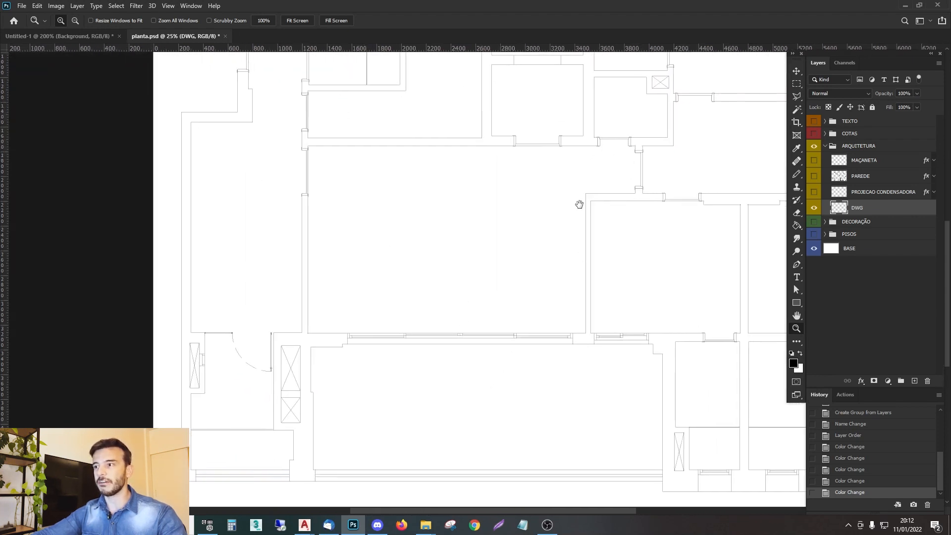
left_click_drag(585, 211, 337, 218)
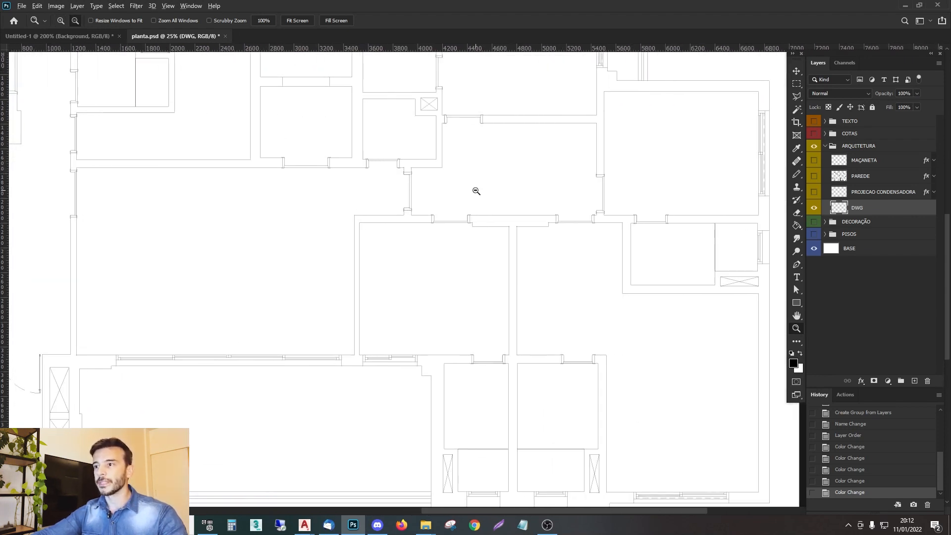
left_click(476, 191, "alt")
scroll(463, 250, "down", 1)
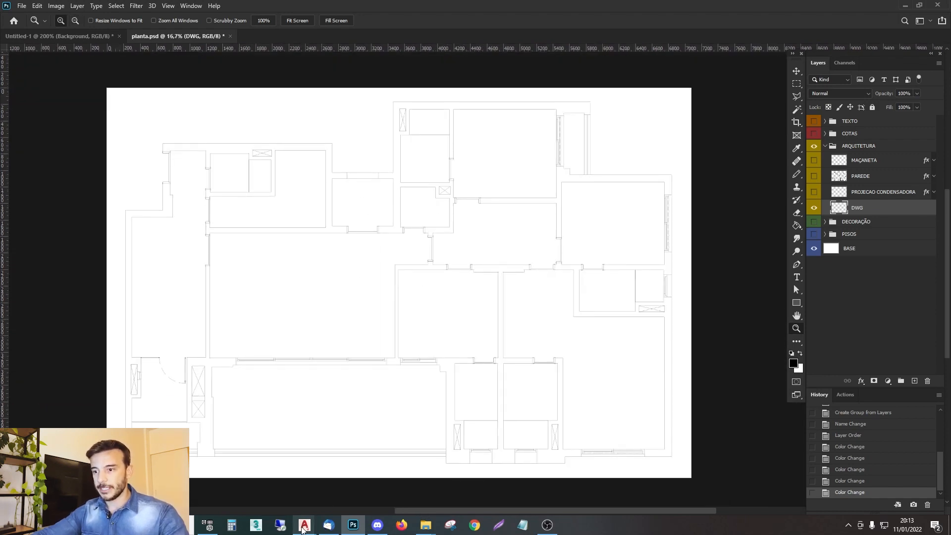
Switch to DWG.dwg in AutoCAD and examine the residential floor plan with its annotations around Tipologia A Final 02.
mouse_move(306, 522)
left_click(320, 503)
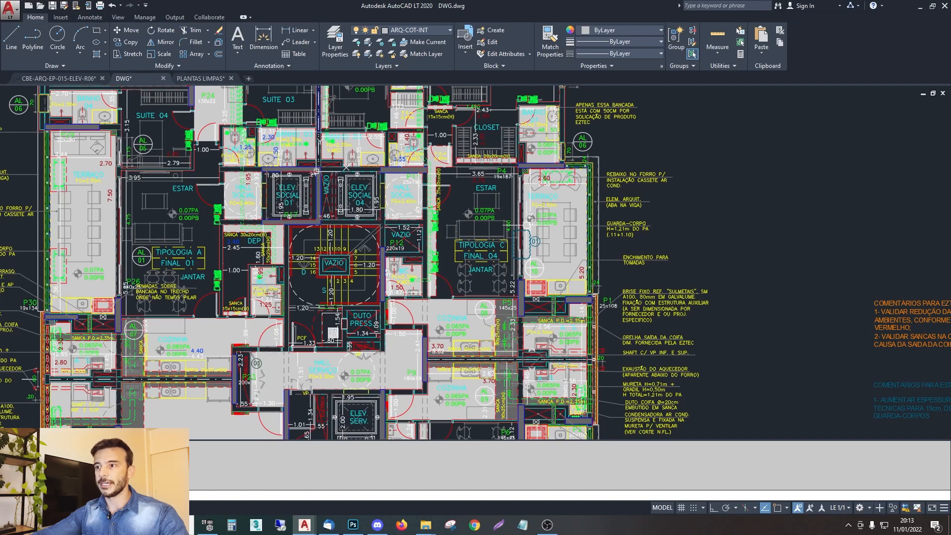
scroll(553, 245, "down", 4)
scroll(440, 263, "up", 2)
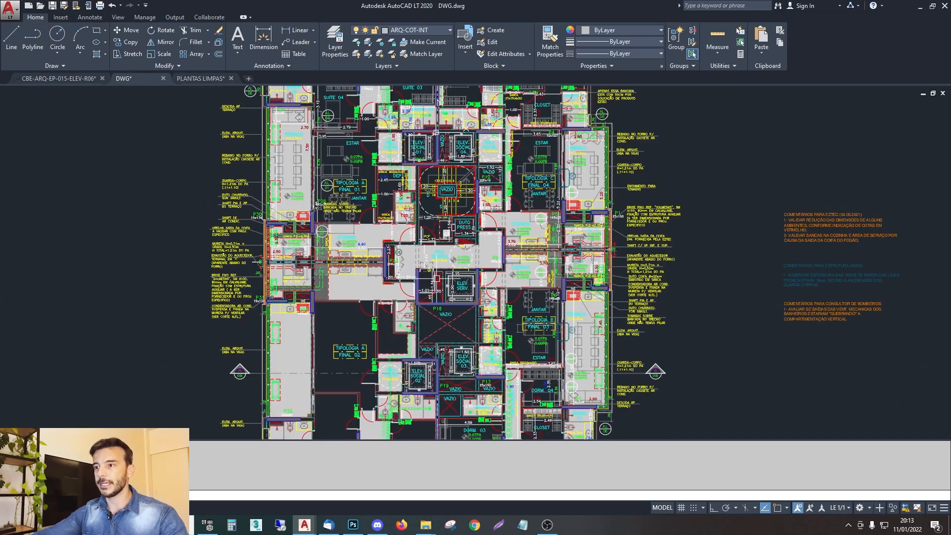
left_click_drag(417, 316, 447, 232)
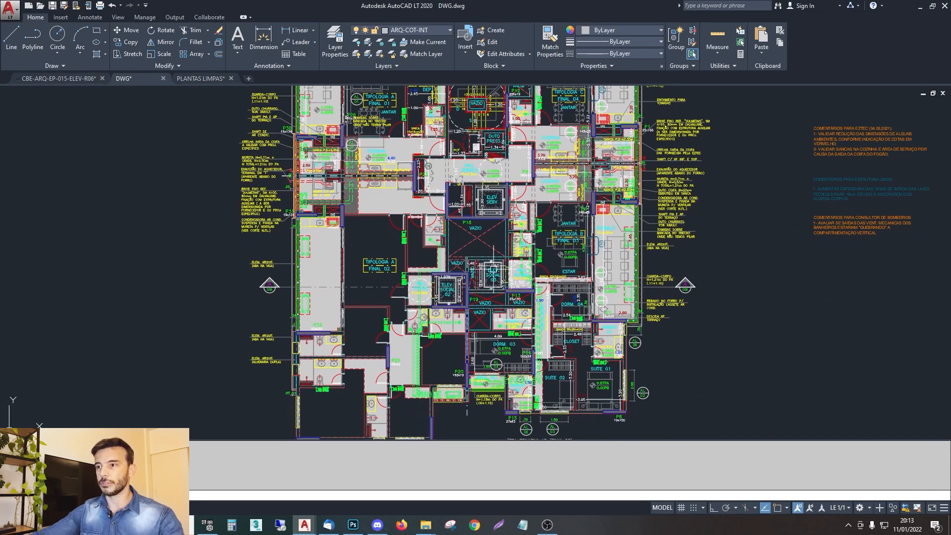
scroll(396, 186, "up", 4)
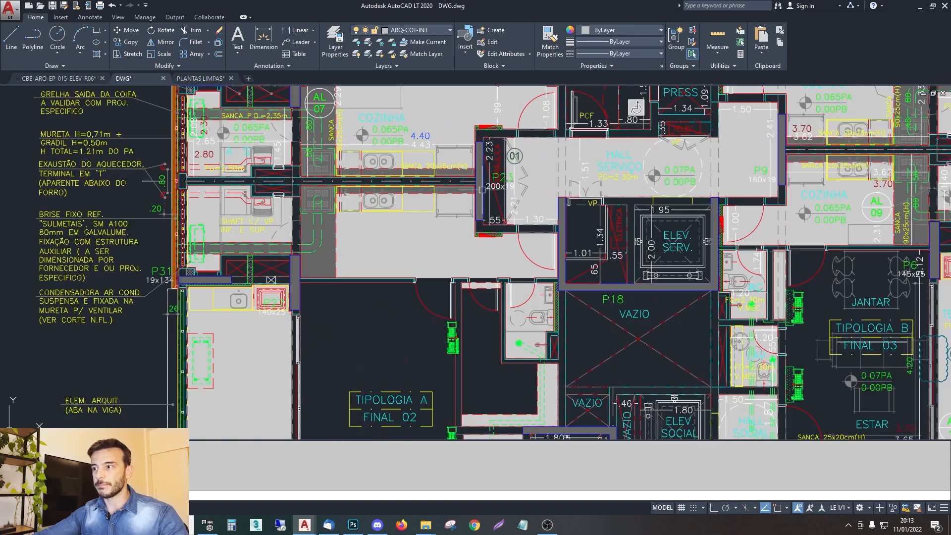
scroll(435, 187, "down", 2)
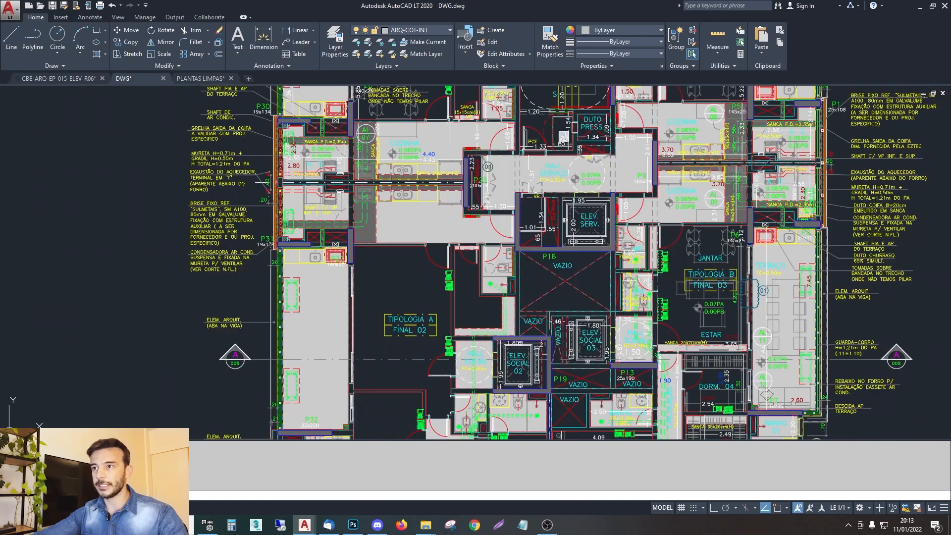
scroll(518, 186, "down", 4)
left_click_drag(574, 251, 616, 273)
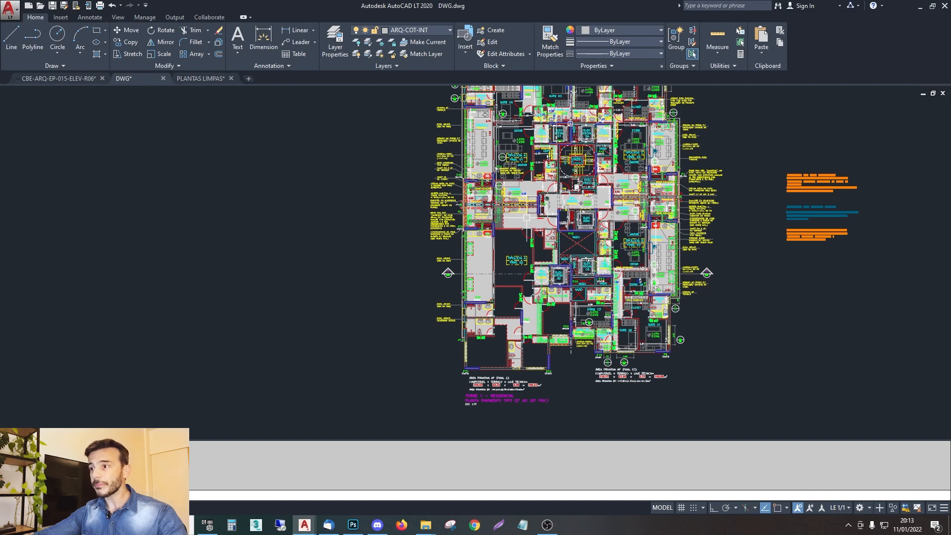
scroll(568, 236, "up", 2)
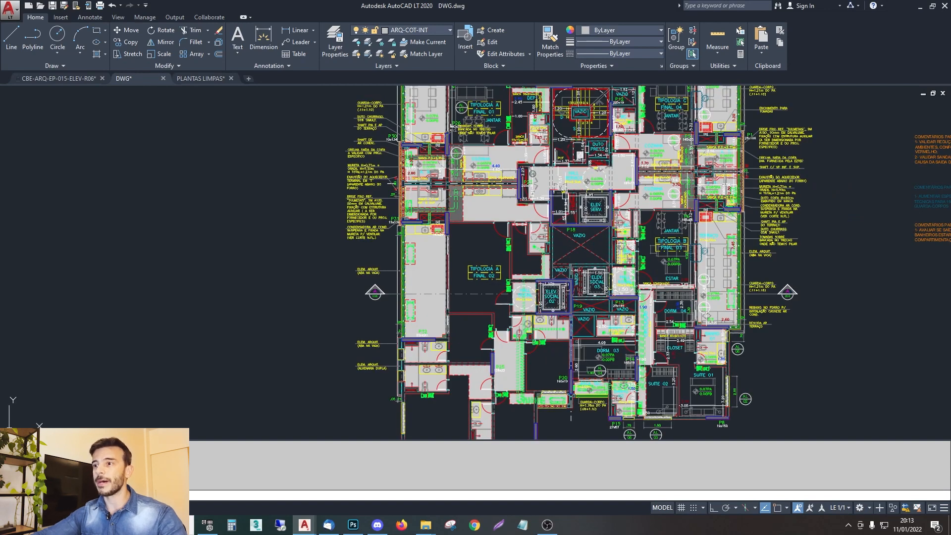
left_click_drag(529, 267, 339, 188)
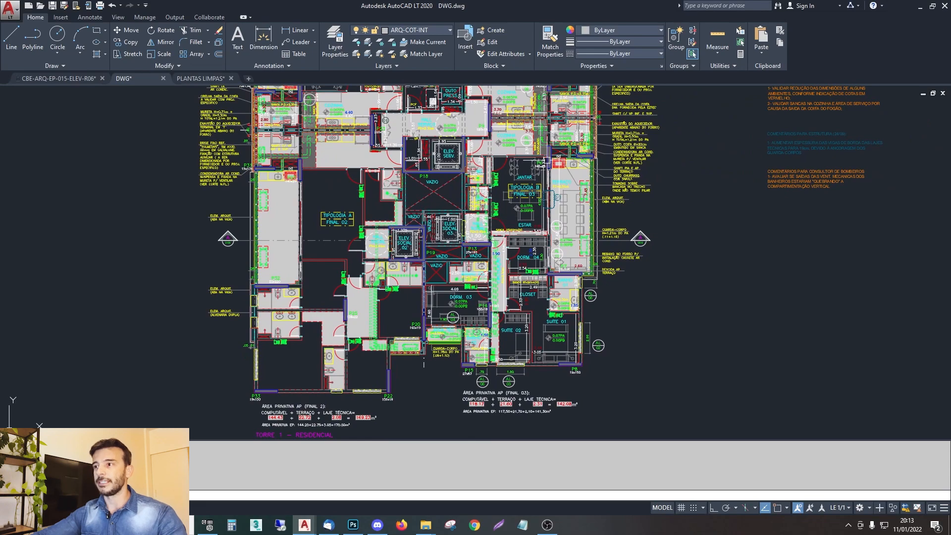
Examine the terrace, dining area, kitchen and WC details of Tipologia B Final 03 in the floor plan.
scroll(542, 161, "up", 5)
scroll(591, 160, "up", 4)
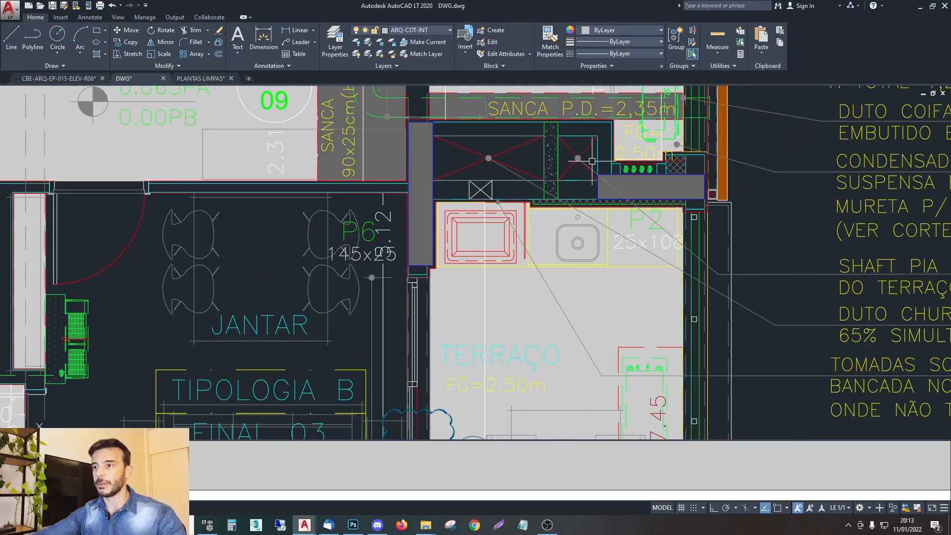
scroll(475, 166, "down", 2)
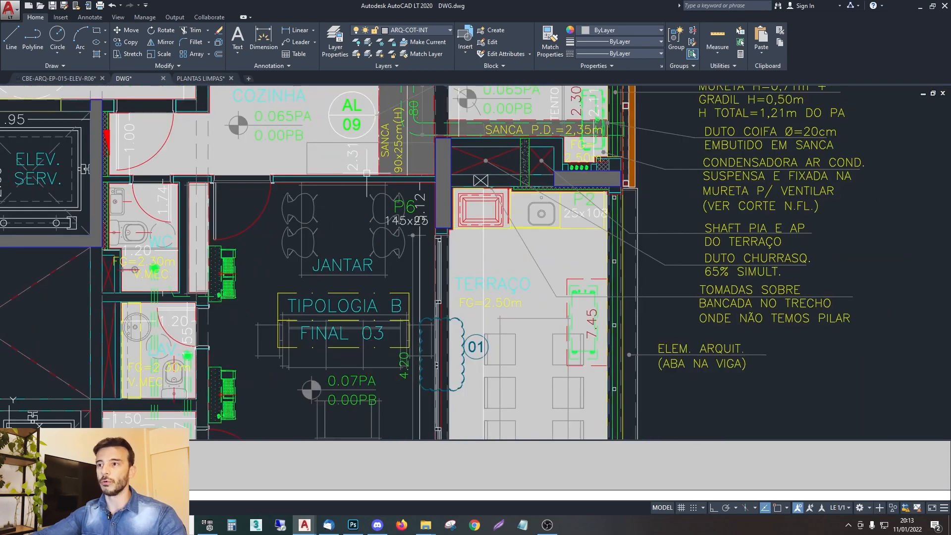
left_click_drag(345, 248, 600, 243)
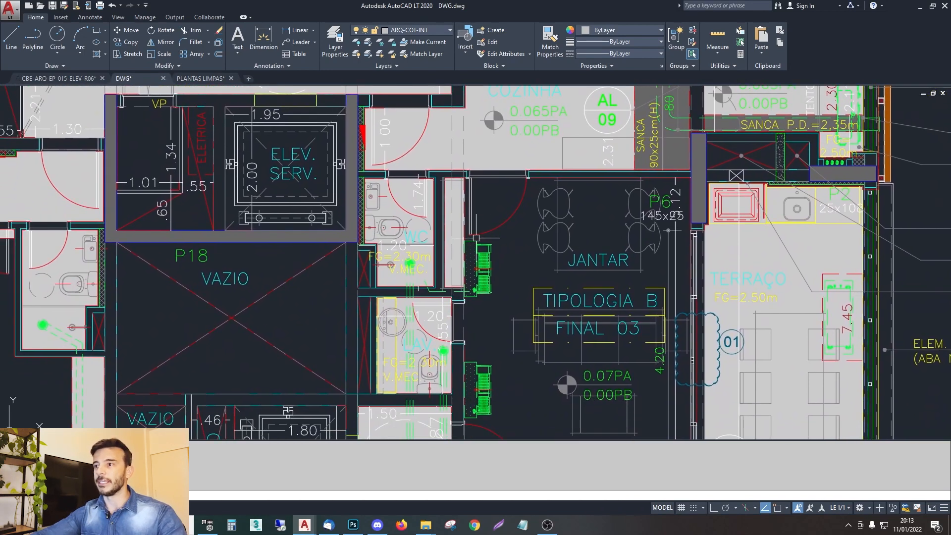
scroll(497, 186, "up", 4)
scroll(524, 153, "down", 4)
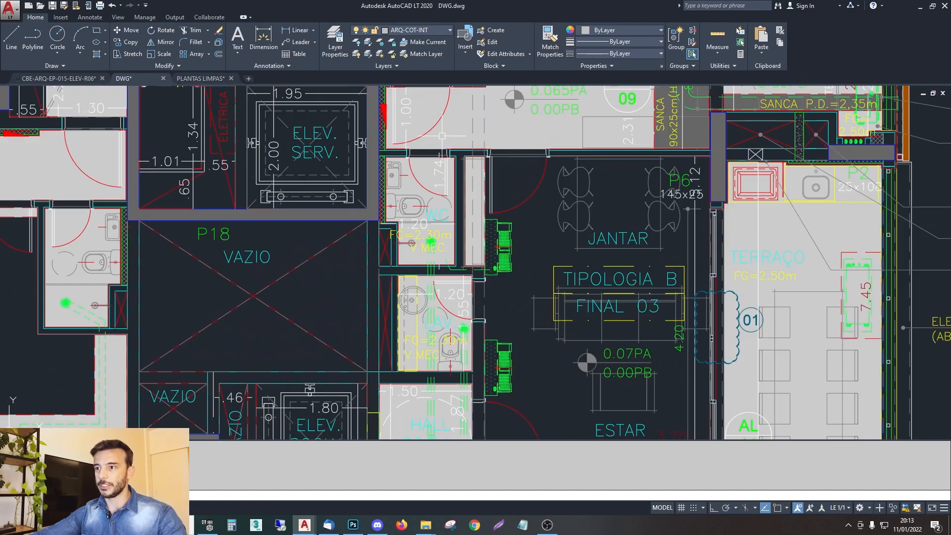
scroll(429, 194, "down", 6)
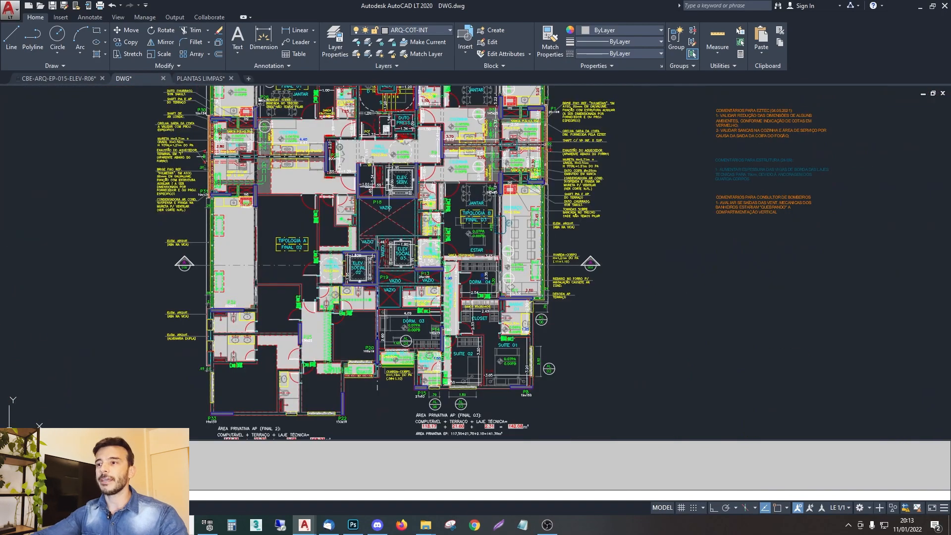
Examine the central core and the Final 02 and Final 03 apartments, including their bedrooms and private-area notes.
left_click_drag(330, 200, 353, 240)
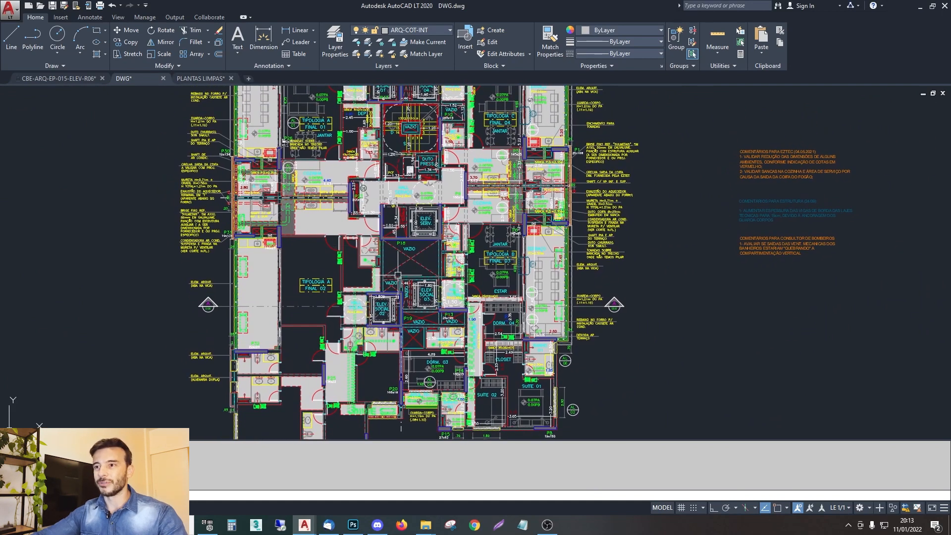
scroll(401, 275, "up", 2)
left_click_drag(342, 207, 366, 267)
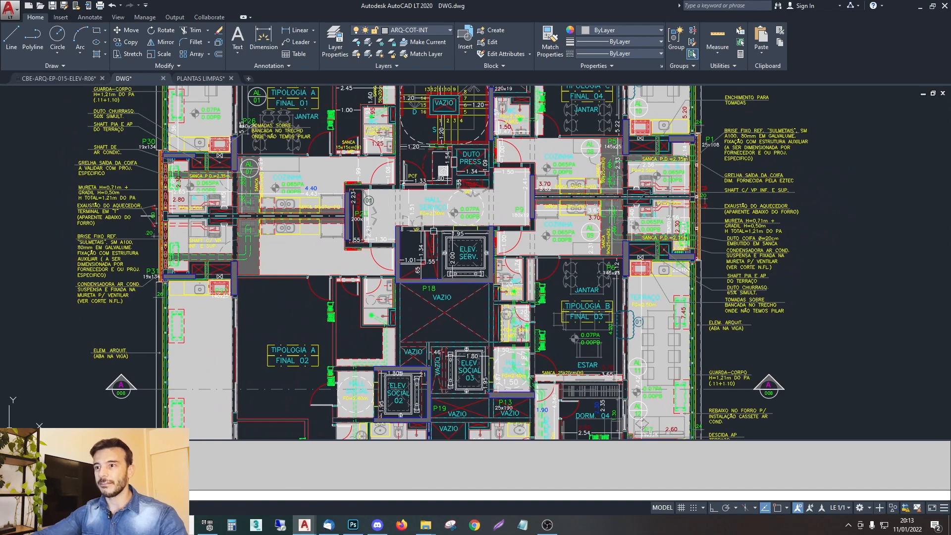
scroll(403, 142, "down", 4)
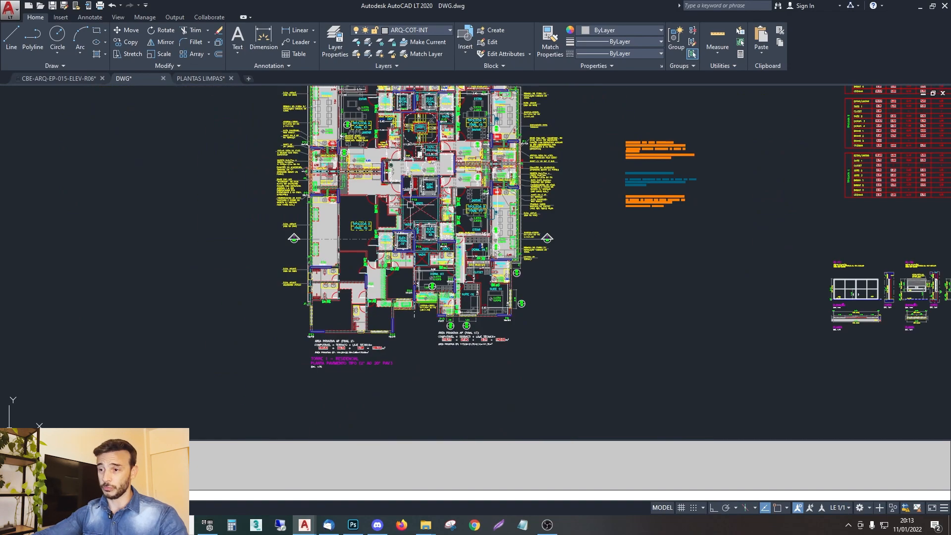
scroll(331, 369, "up", 4)
left_click_drag(482, 190, 384, 256)
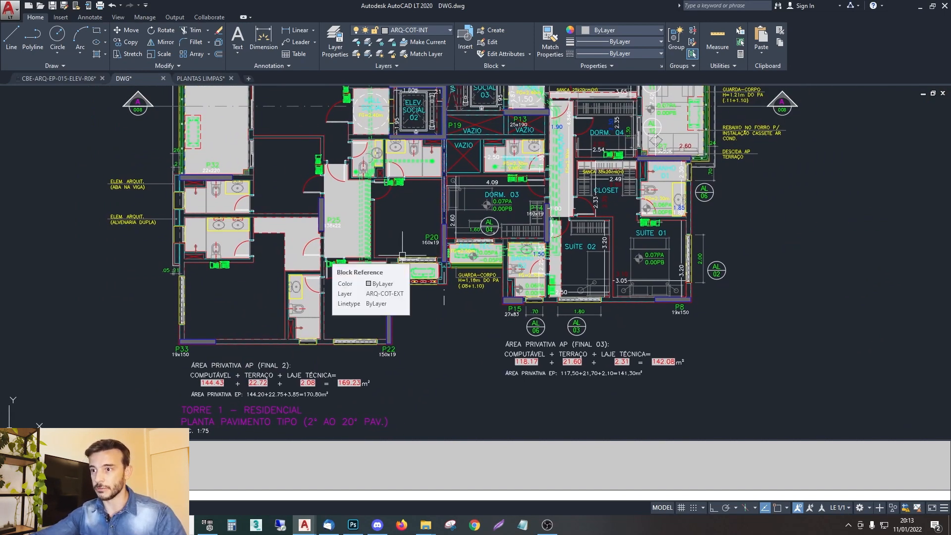
left_click_drag(432, 220, 414, 299)
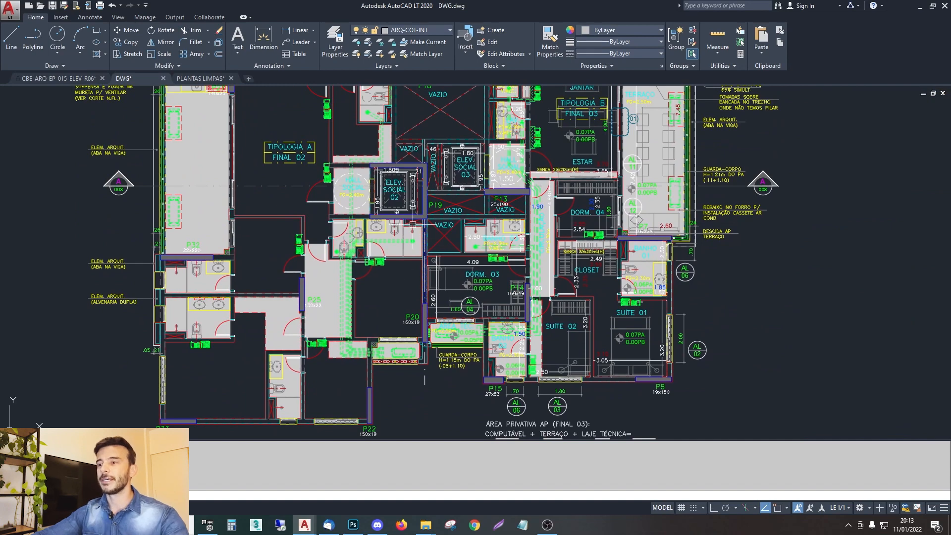
scroll(421, 186, "down", 4)
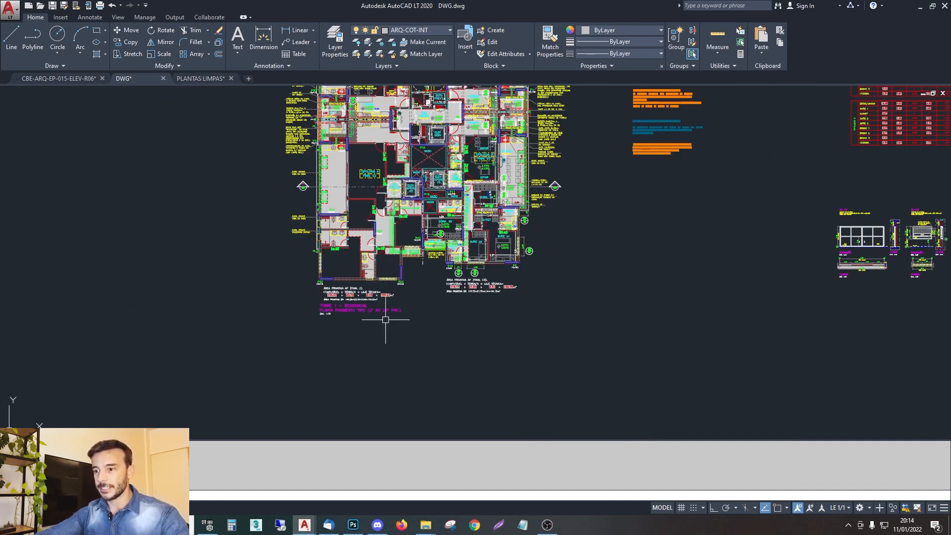
left_click_drag(411, 268, 410, 328)
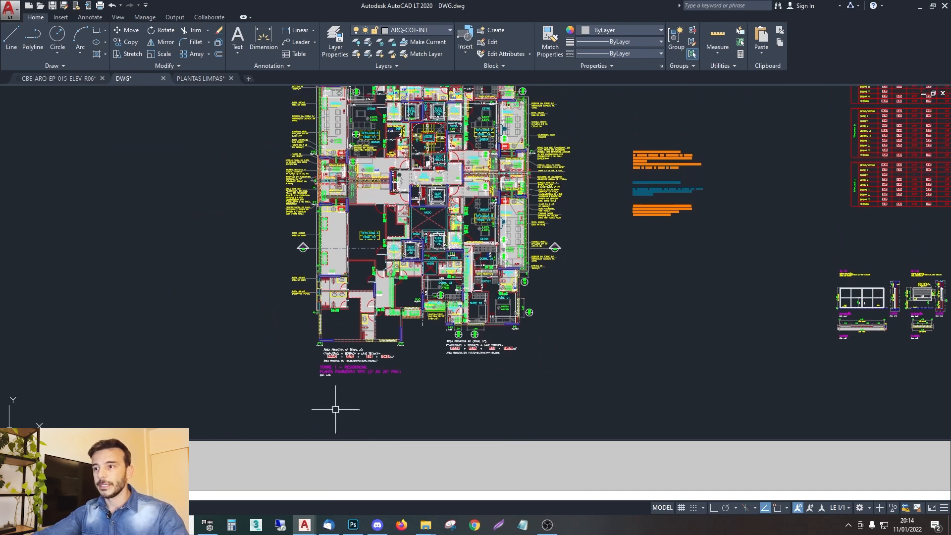
left_click_drag(441, 179, 436, 216)
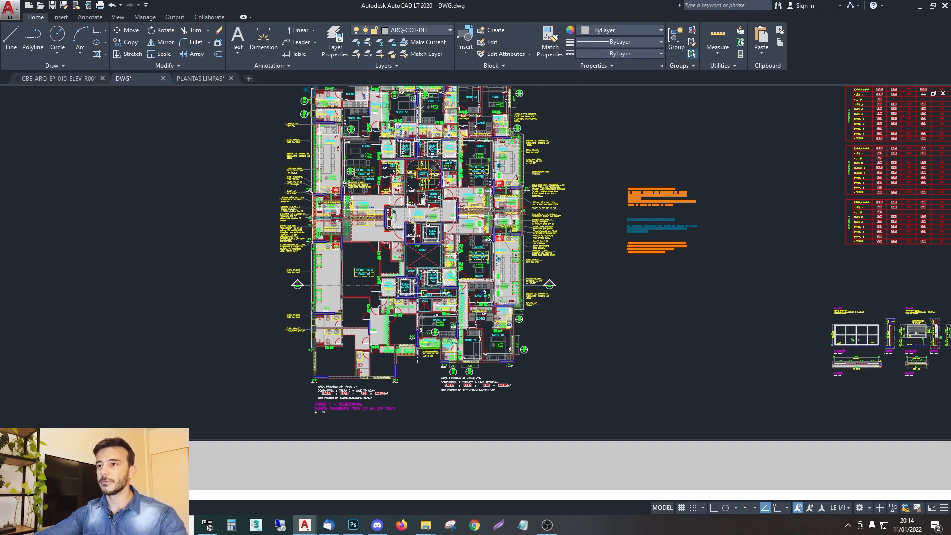
Switch back to planta.psd in Photoshop and examine the simplified apartment line drawing.
left_click(353, 524)
left_click(452, 239)
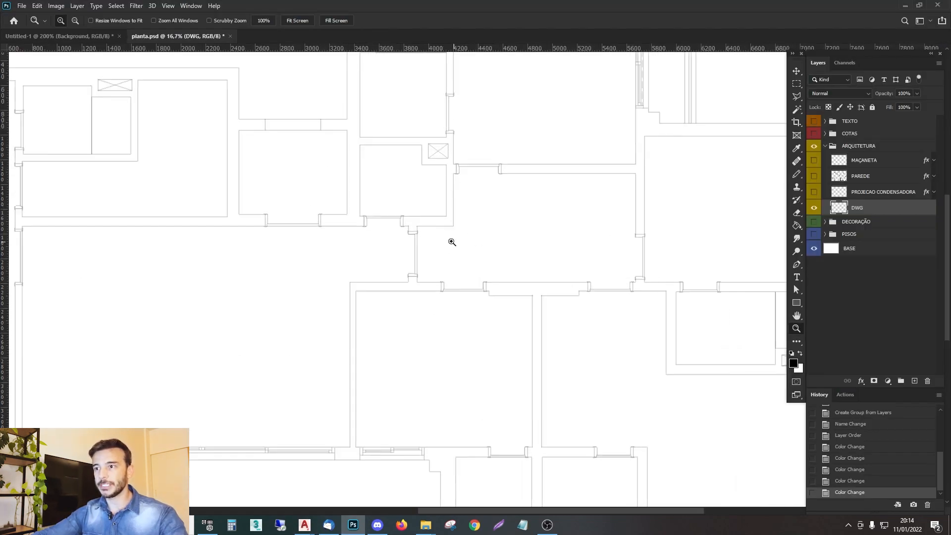
left_click_drag(292, 197, 362, 260)
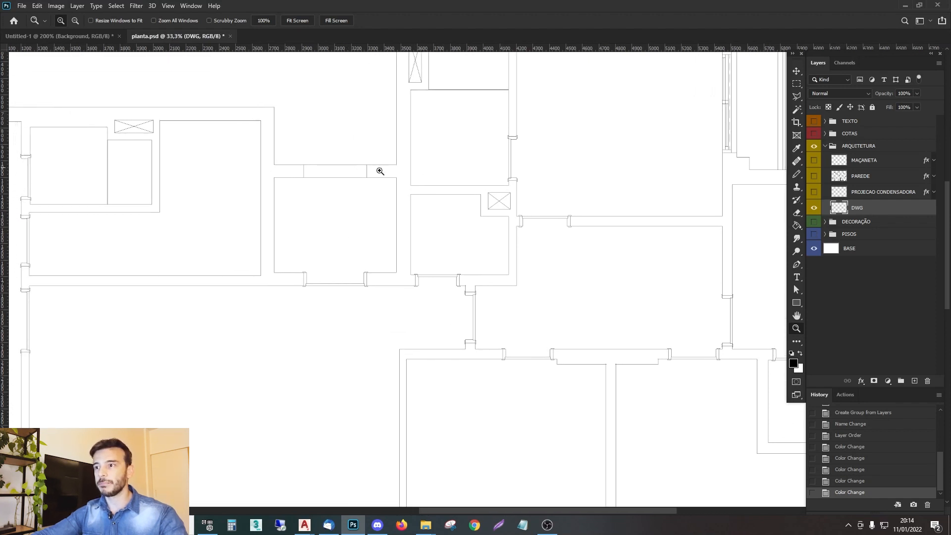
scroll(495, 203, "down", 3)
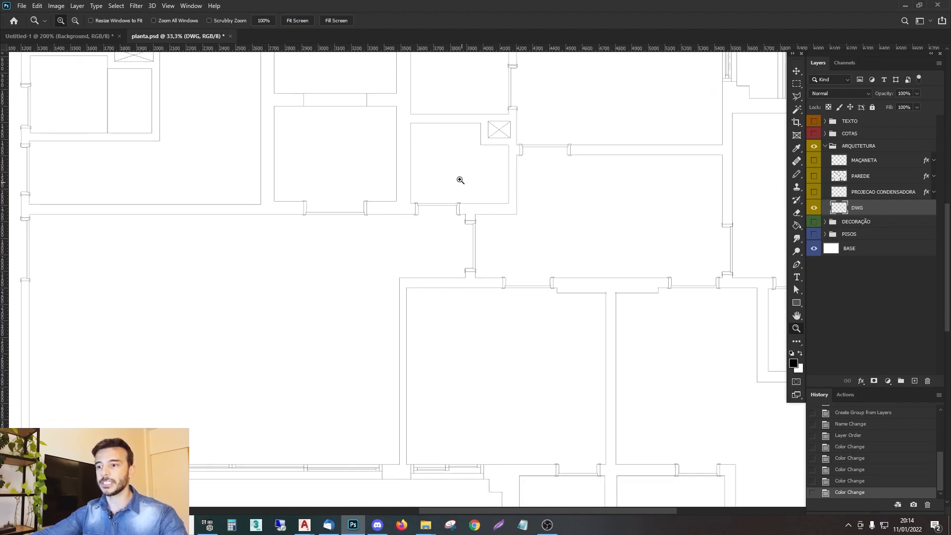
scroll(437, 271, "down", 1)
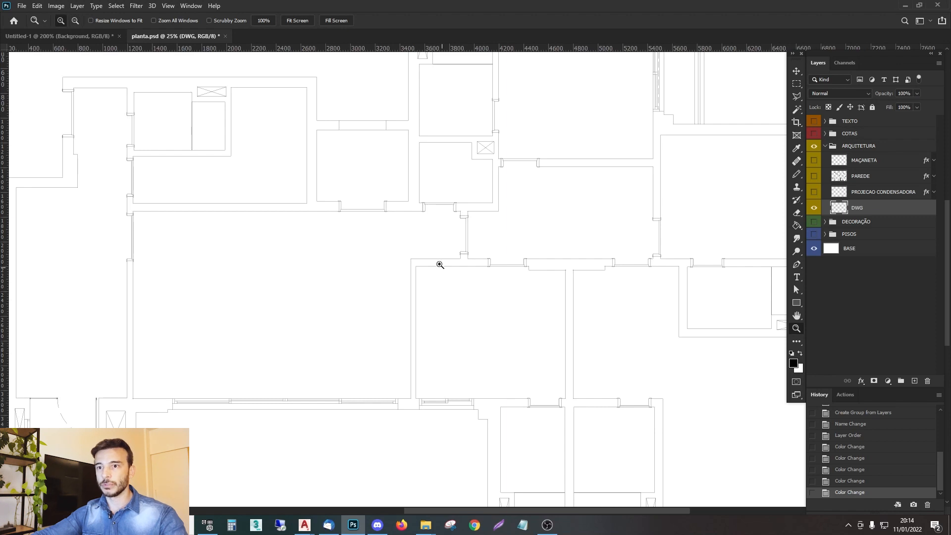
left_click(392, 235, "alt")
scroll(502, 259, "down", 1)
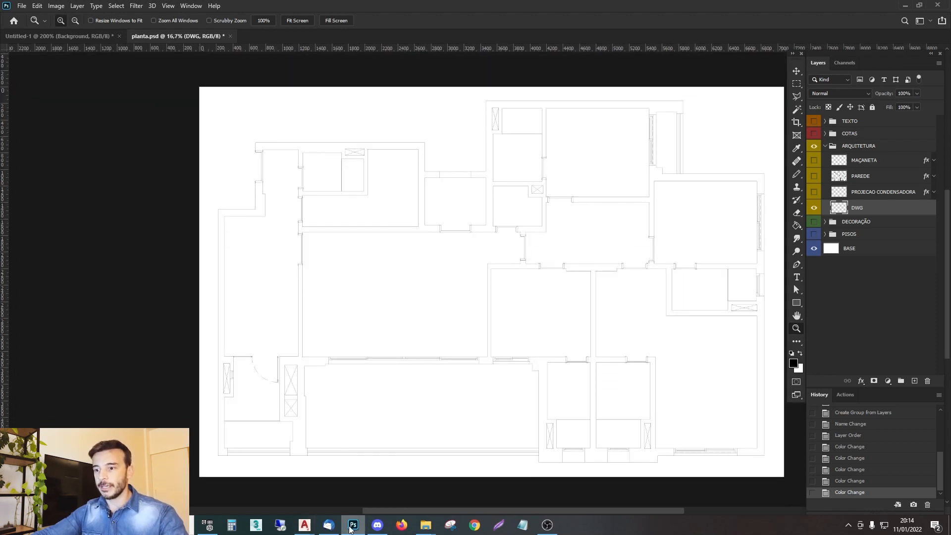
Switch to PLANTAS LIMPAS.dwg in AutoCAD and examine the three framed, cleaned-up apartment plans.
mouse_move(305, 525)
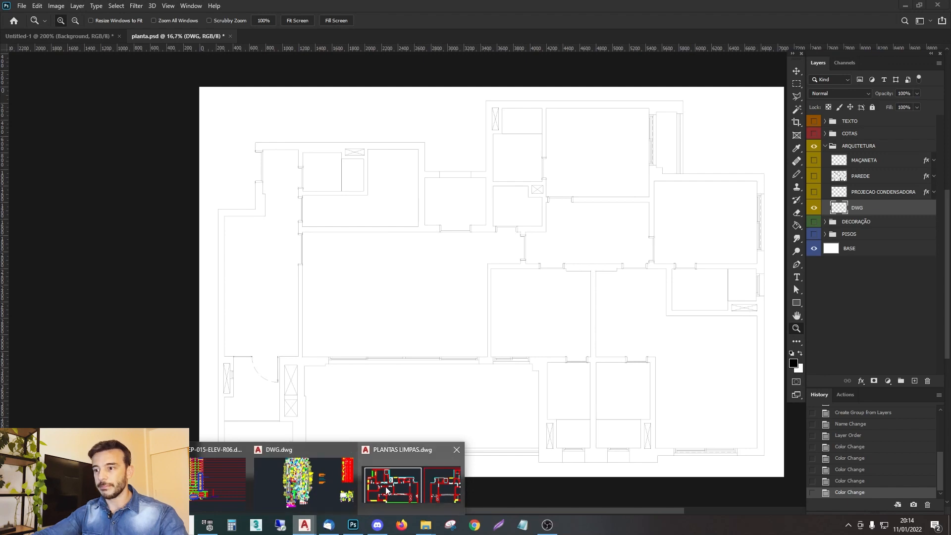
left_click(411, 483)
scroll(459, 175, "down", 4)
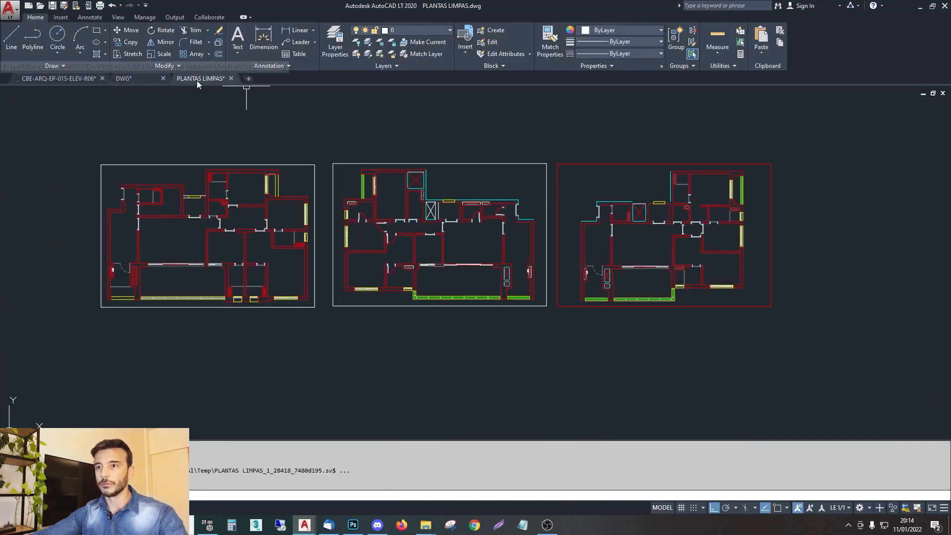
scroll(404, 263, "up", 2)
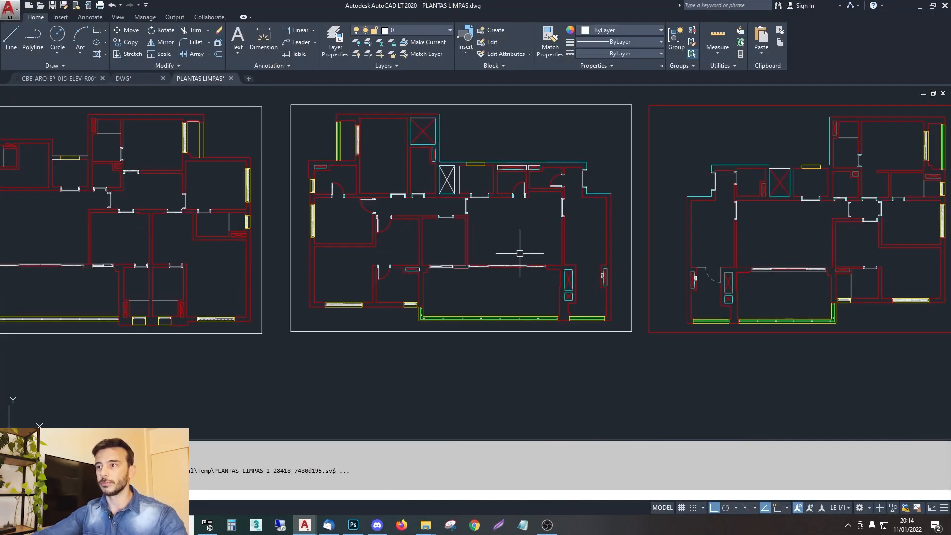
left_click_drag(214, 176, 467, 224)
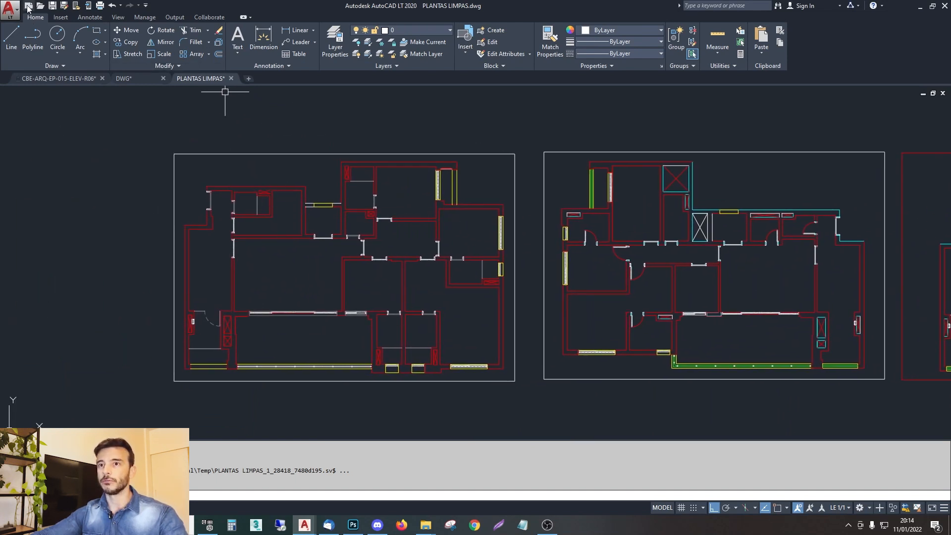
scroll(423, 127, "down", 2)
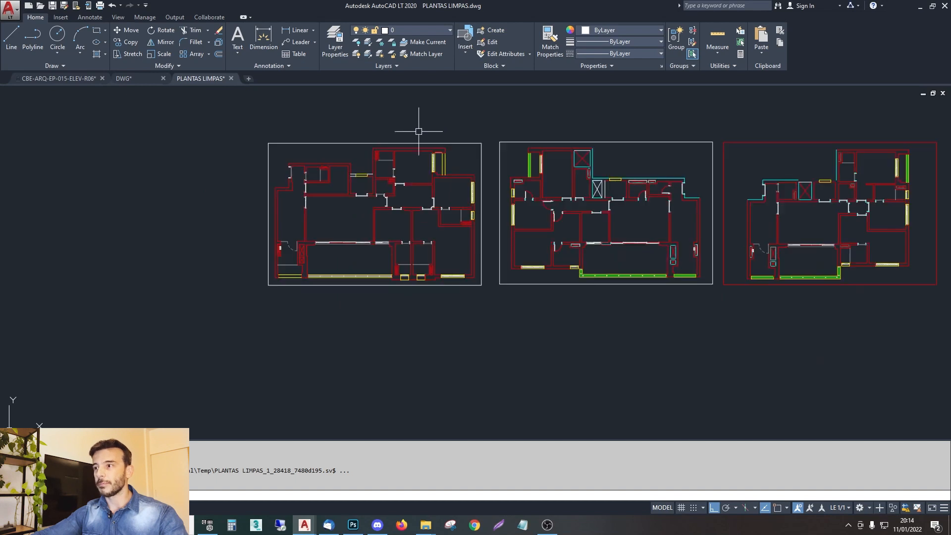
Examine the three cleaned-up plans and select their surrounding frame rectangles to point out the plot boundaries.
left_click_drag(707, 275, 503, 285)
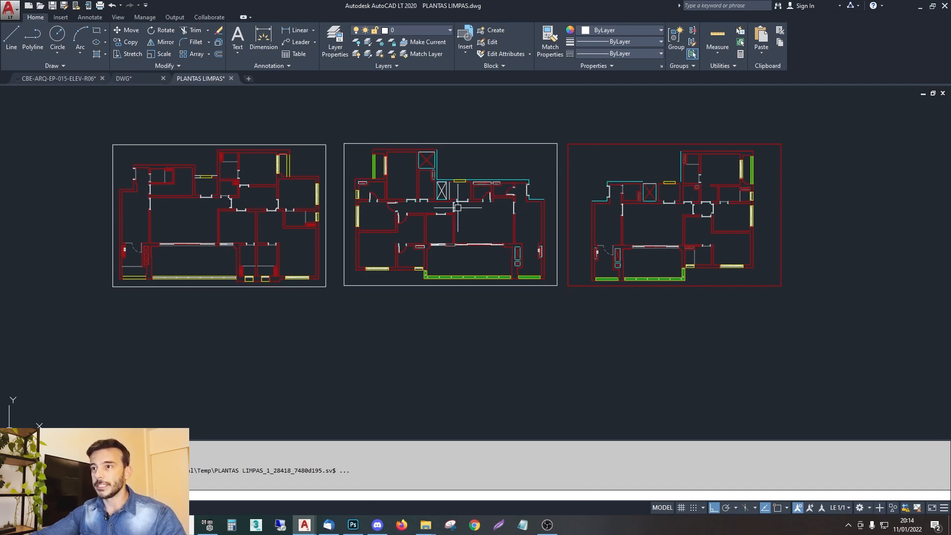
left_click(344, 143)
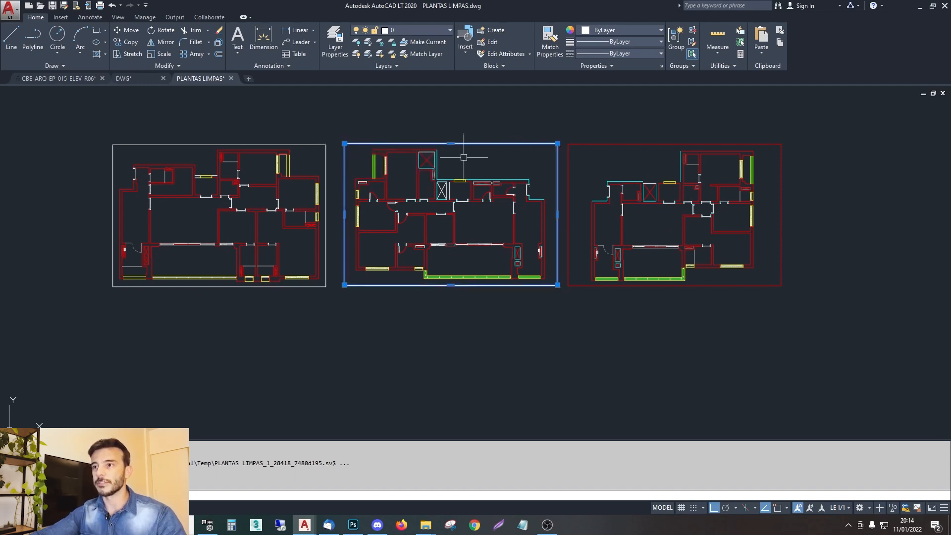
left_click(278, 144)
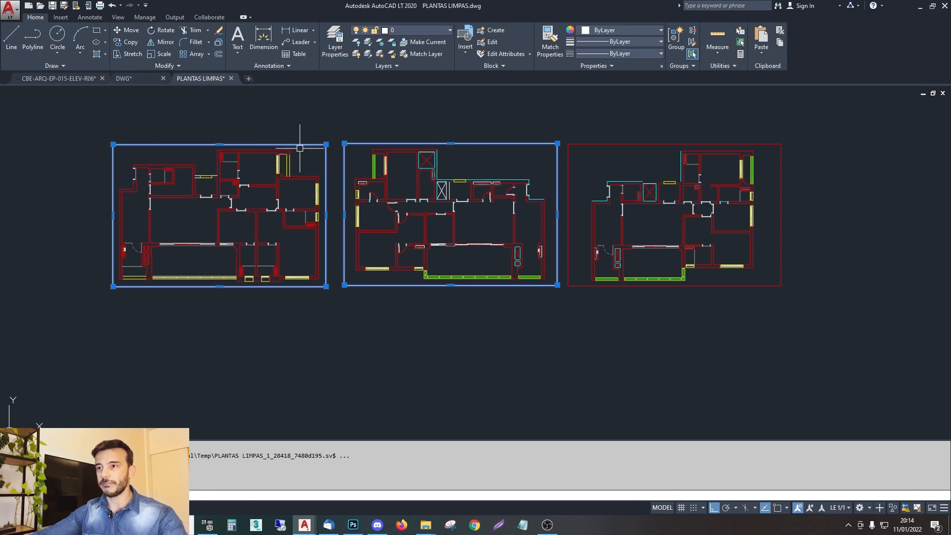
key("Escape")
left_click(643, 144)
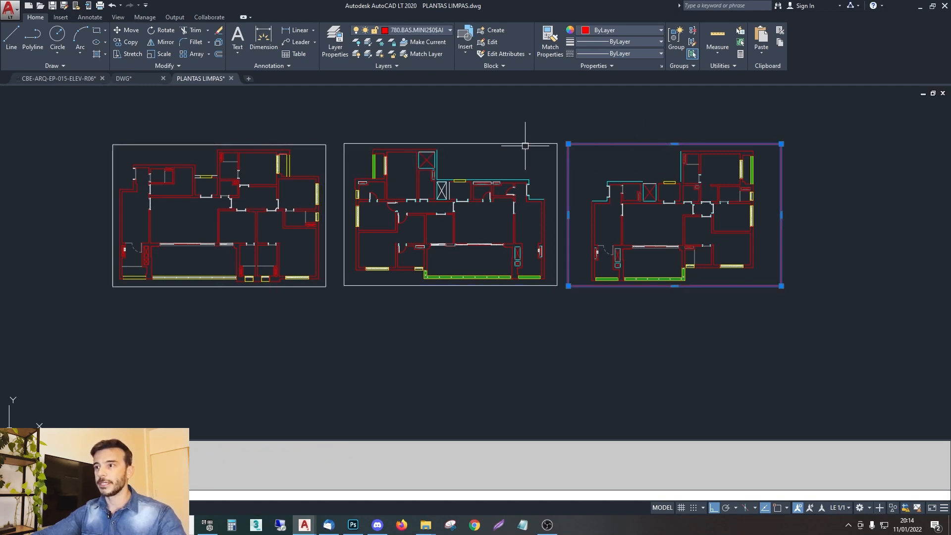
key("Escape")
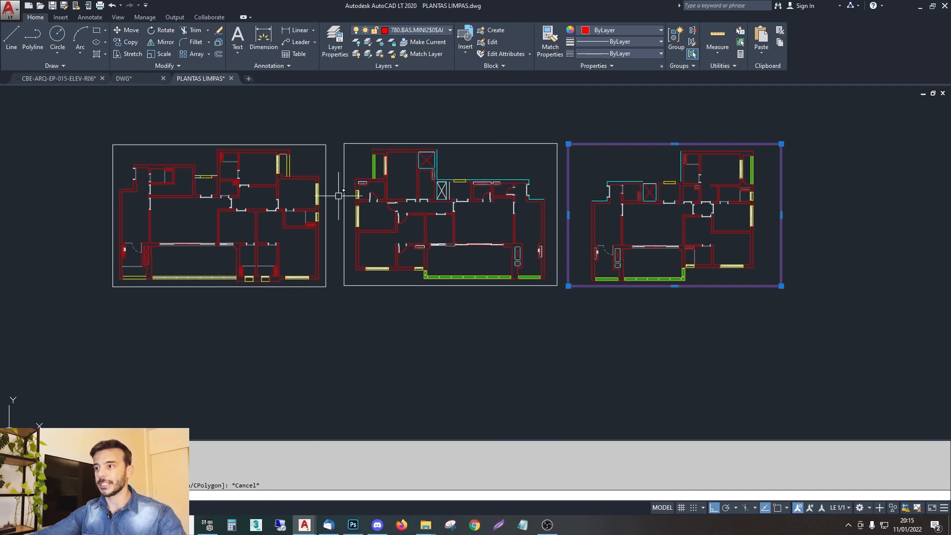
key("Escape")
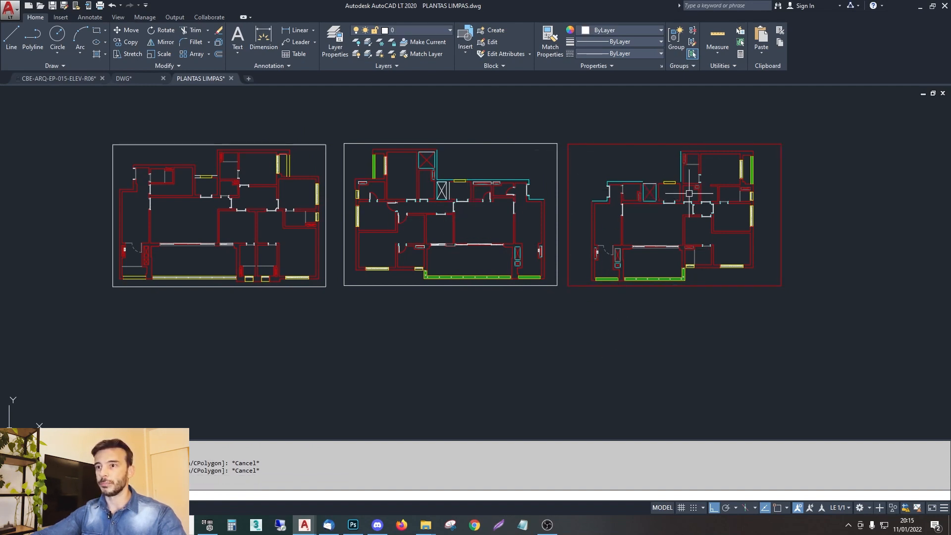
scroll(460, 183, "up", 2)
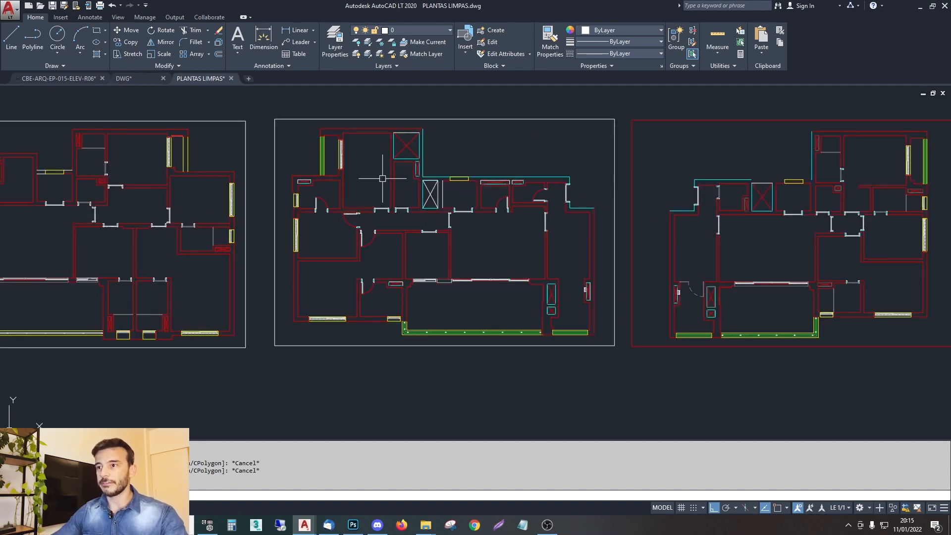
Open the model's plot settings, load the previous plot's page setup and review the available plotters, keeping PDFCreator.
key("ctrl+p")
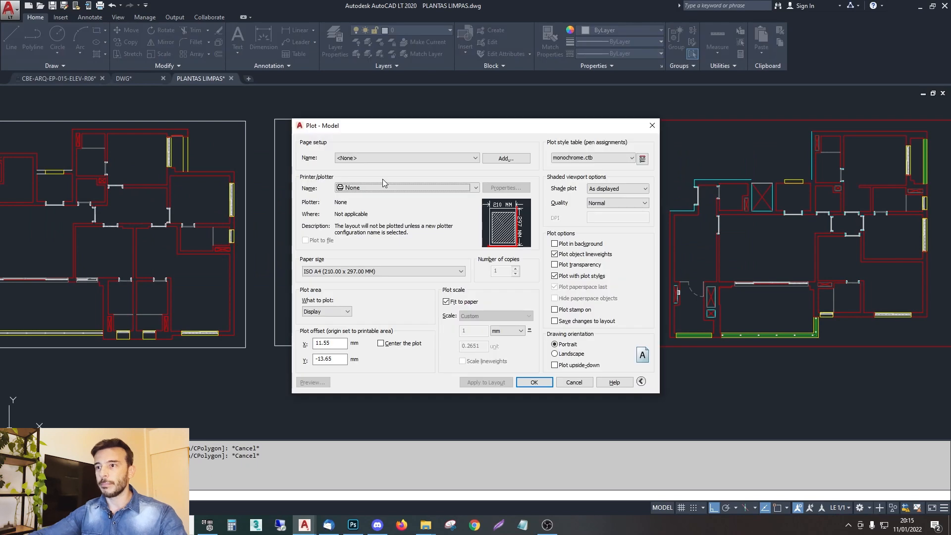
left_click(394, 158)
left_click(377, 157)
left_click(372, 156)
left_click(367, 174)
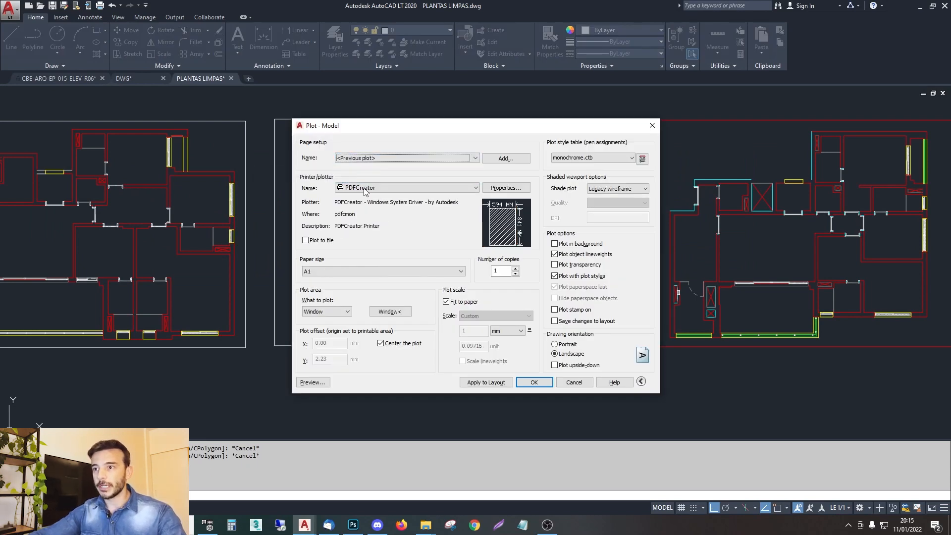
left_click(367, 188)
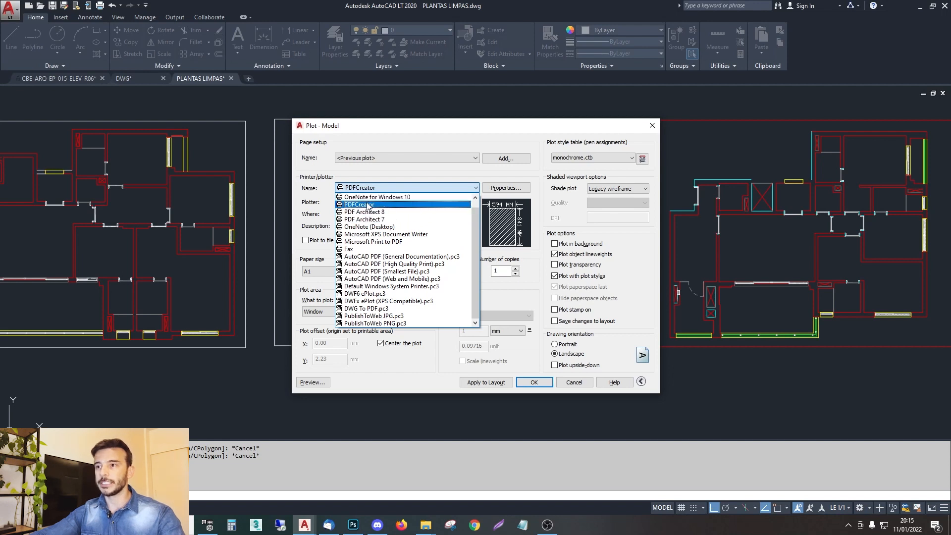
left_click(411, 127)
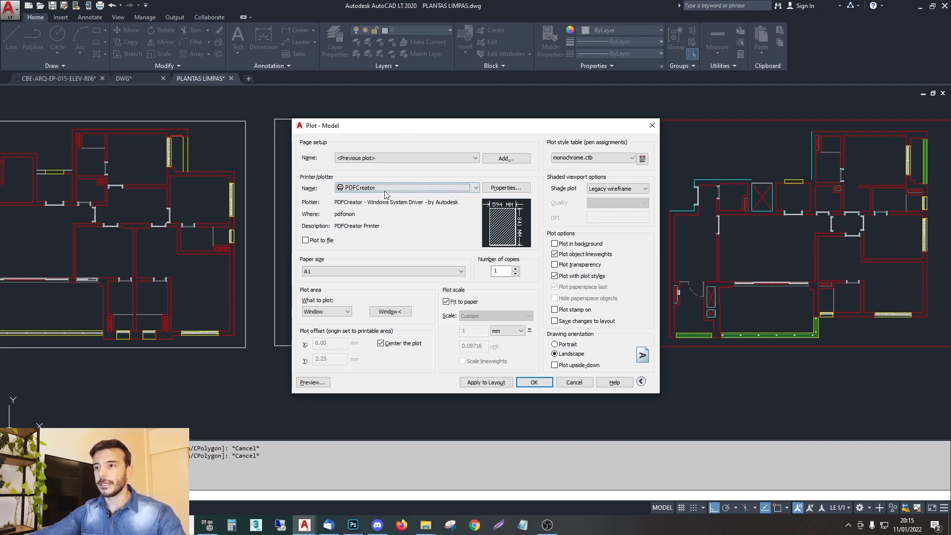
left_click(369, 188)
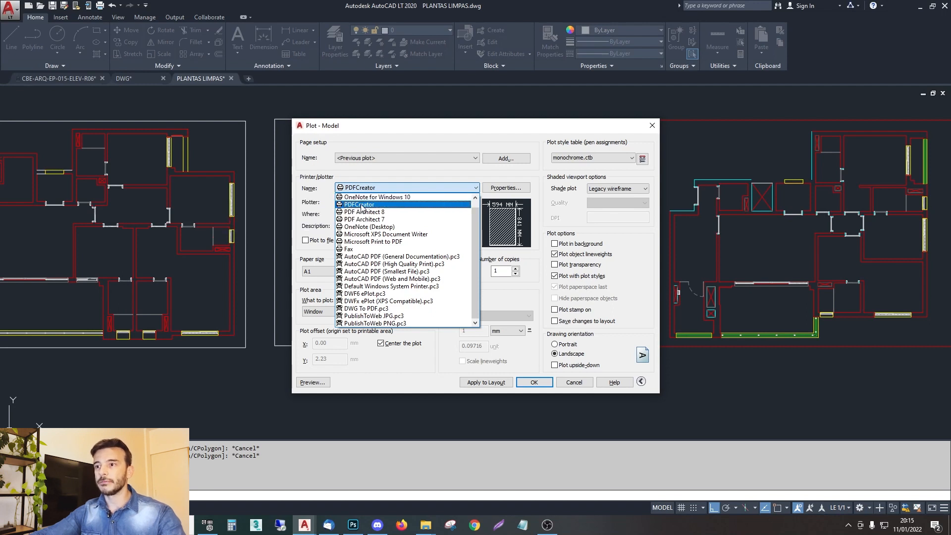
left_click(390, 131)
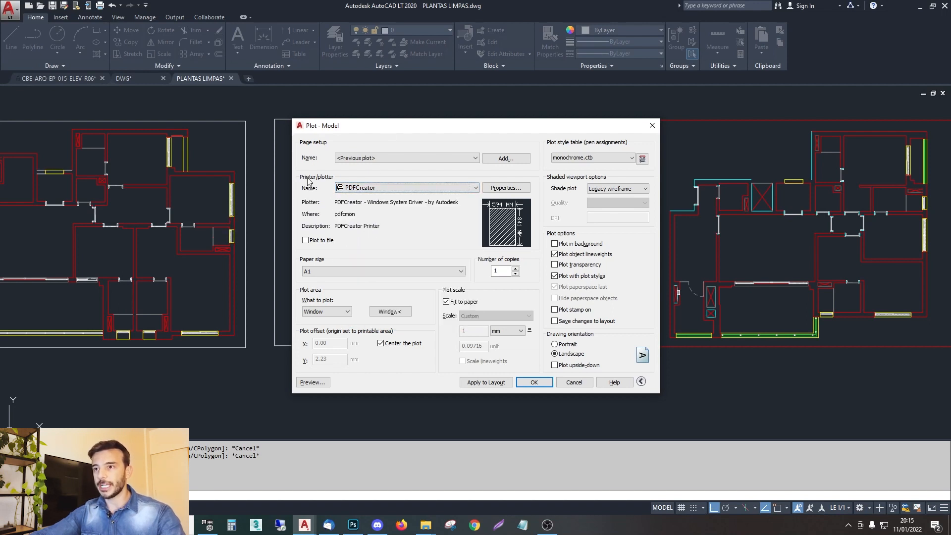
left_click_drag(394, 131, 440, 115)
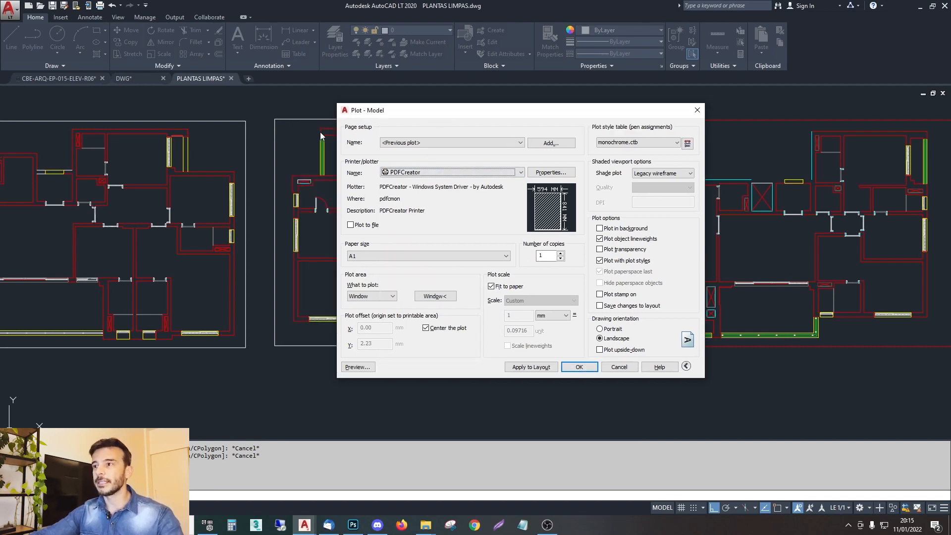
Review the plot style tables and the monochrome.ctb pen properties, and leave the plot settings without plotting.
left_click(614, 144)
left_click(624, 144)
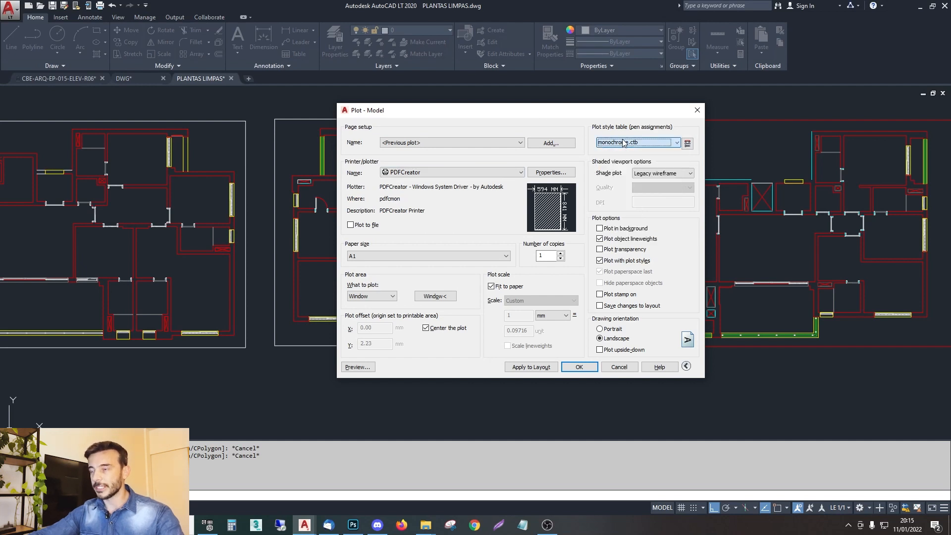
left_click(621, 143)
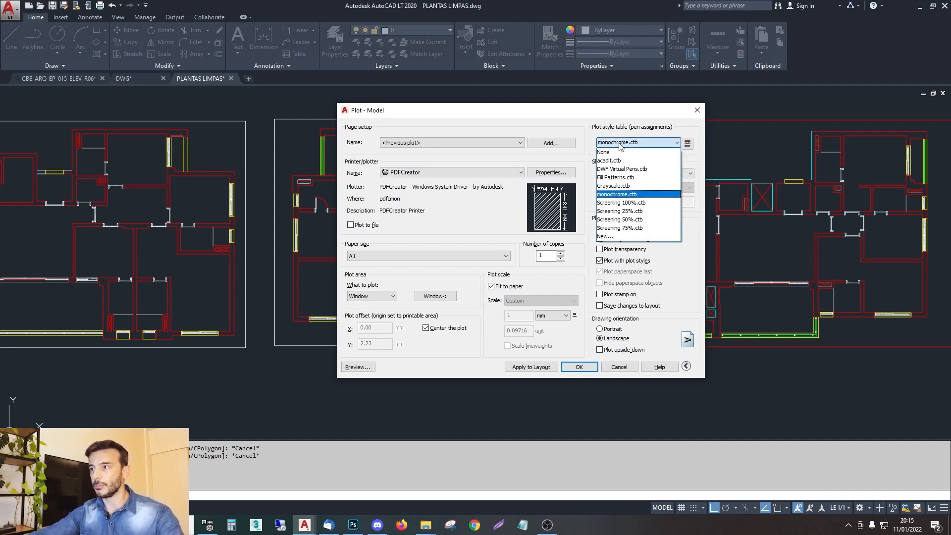
left_click(622, 144)
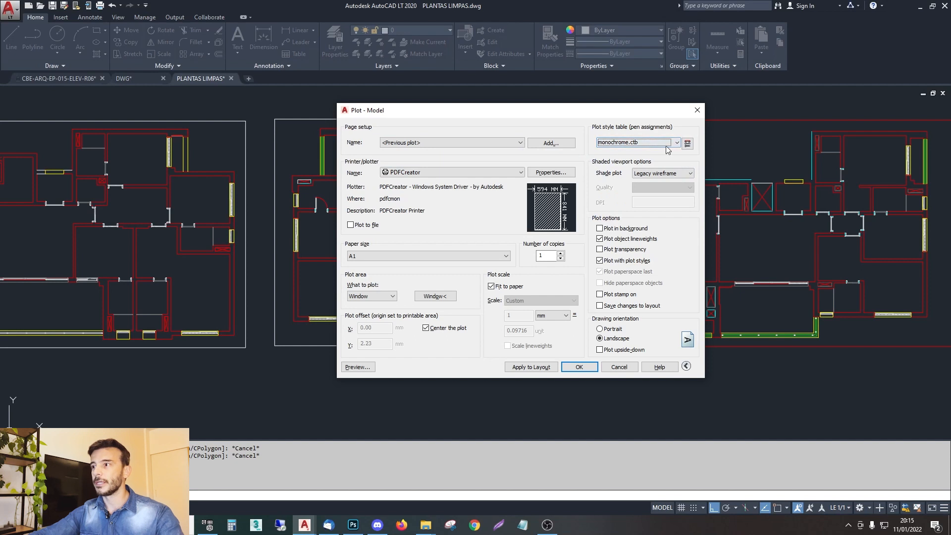
left_click(687, 143)
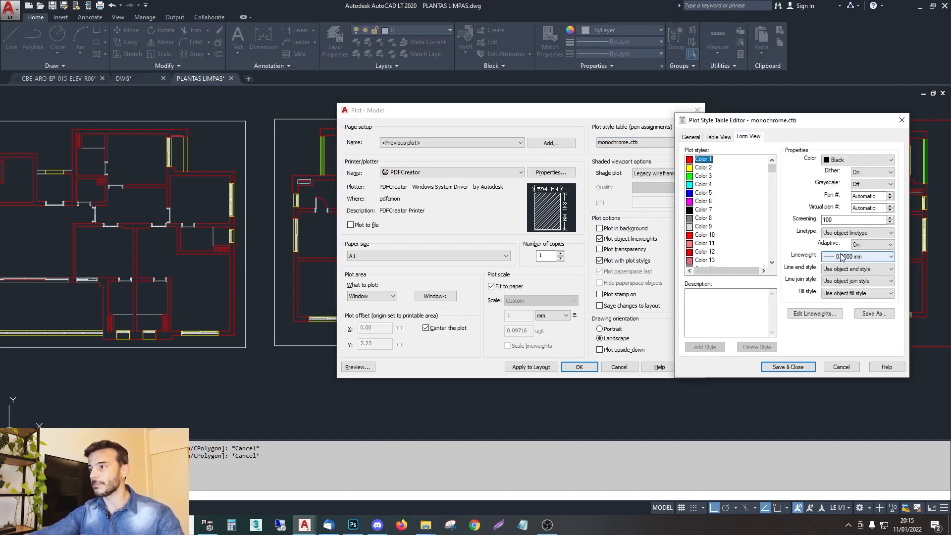
left_click(841, 366)
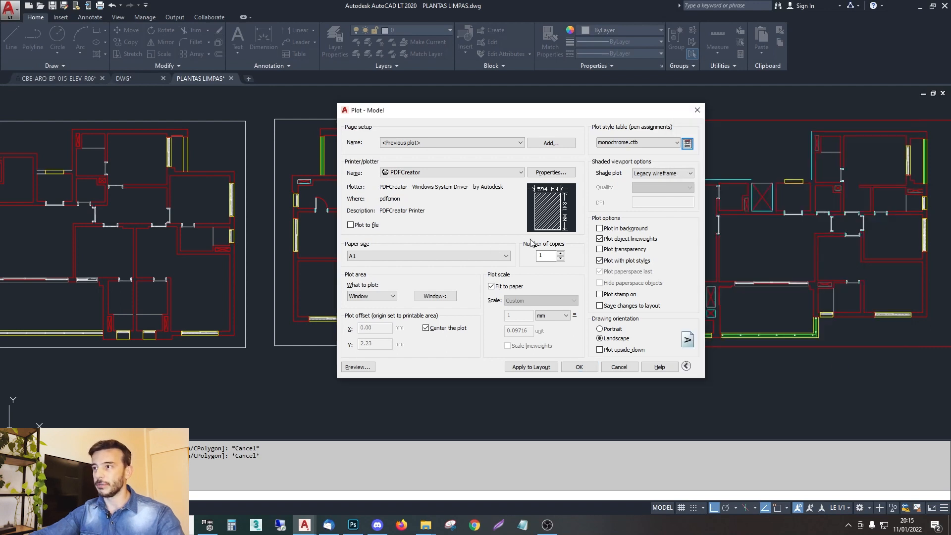
left_click(620, 368)
scroll(471, 204, "down", 2)
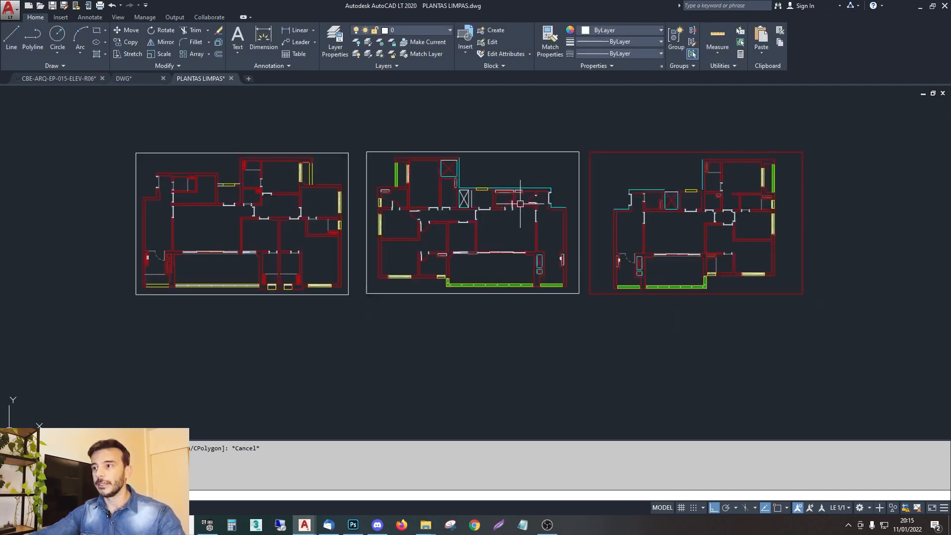
Switch to planta.psd in Photoshop and examine the apartment line drawing on the DWG layer.
left_click(424, 526)
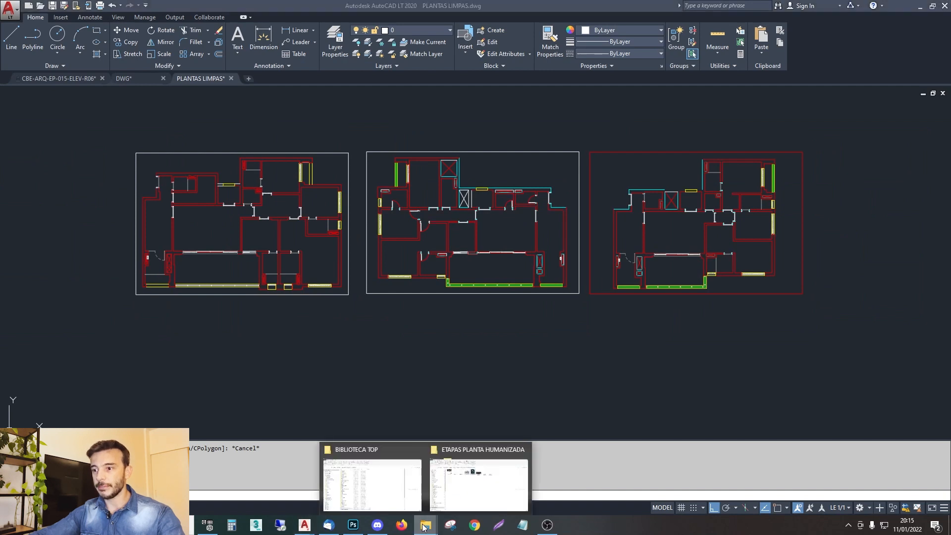
left_click(352, 525)
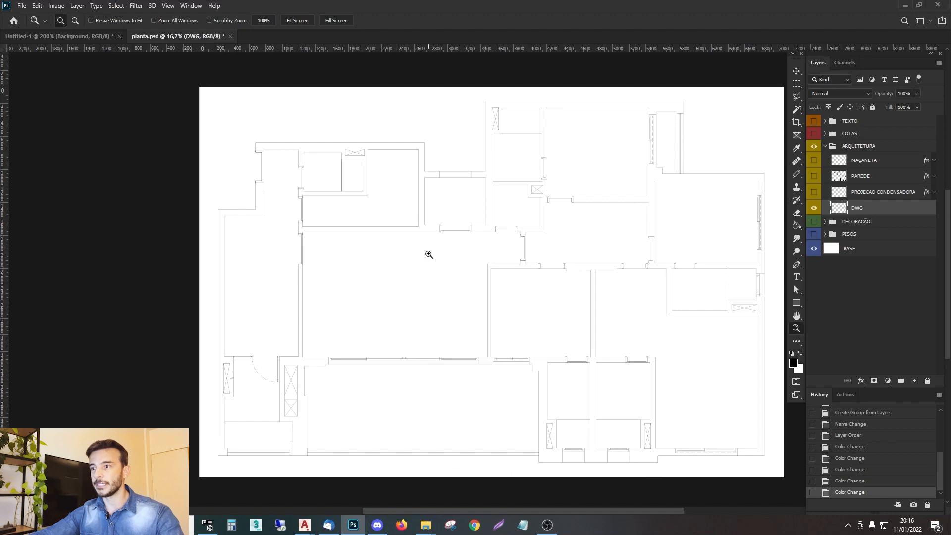
left_click(429, 254)
left_click_drag(559, 289, 406, 281)
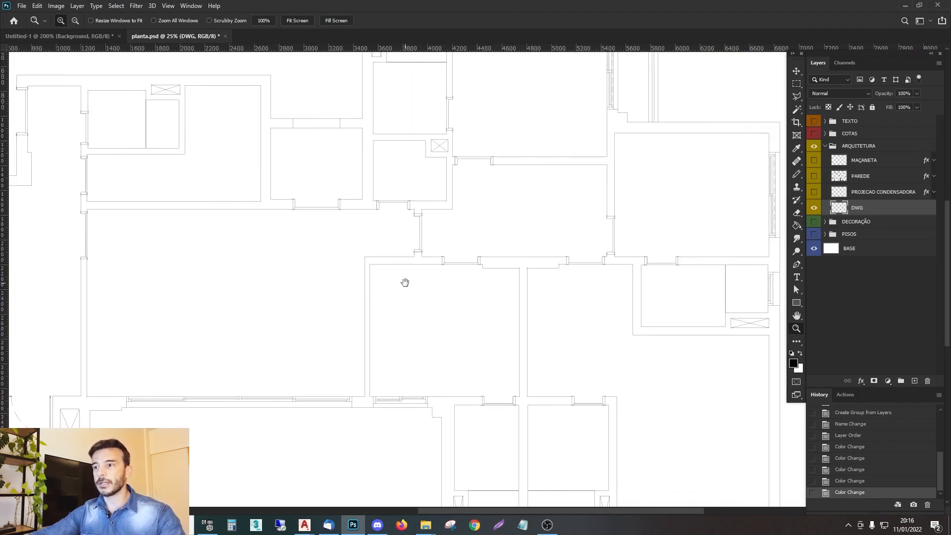
scroll(630, 244, "down", 2)
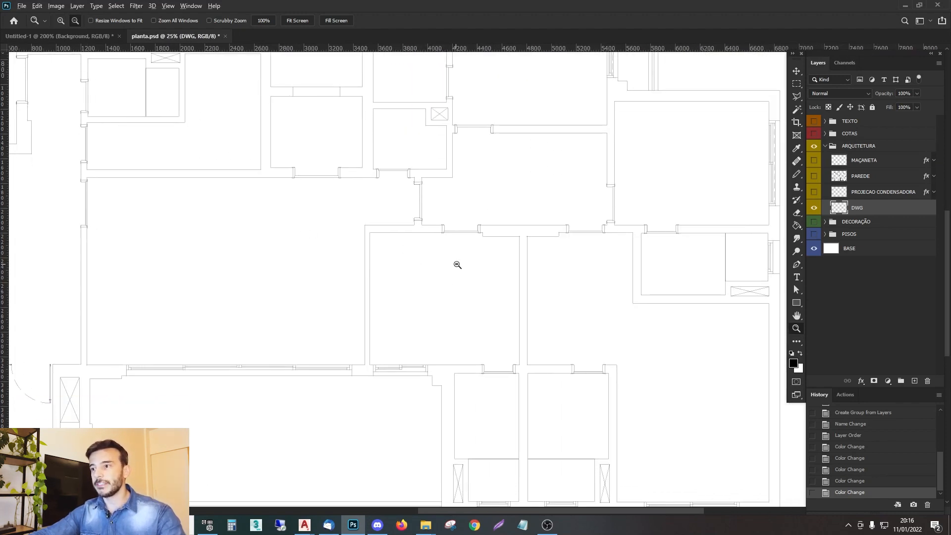
left_click(456, 265, "alt")
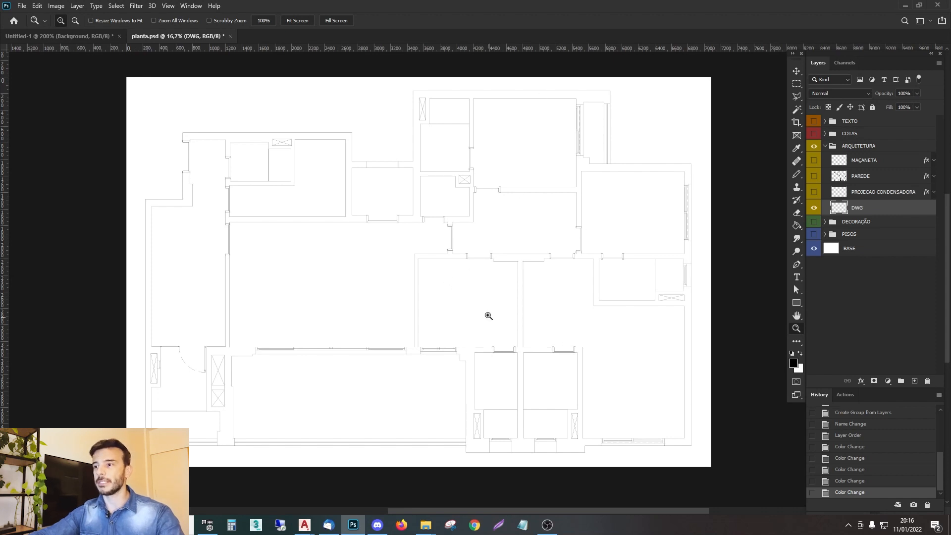
Collapse the ARQUITETURA group and set the BASE layer's colour label to violet.
left_click(826, 148)
left_click(814, 121)
left_click(814, 121)
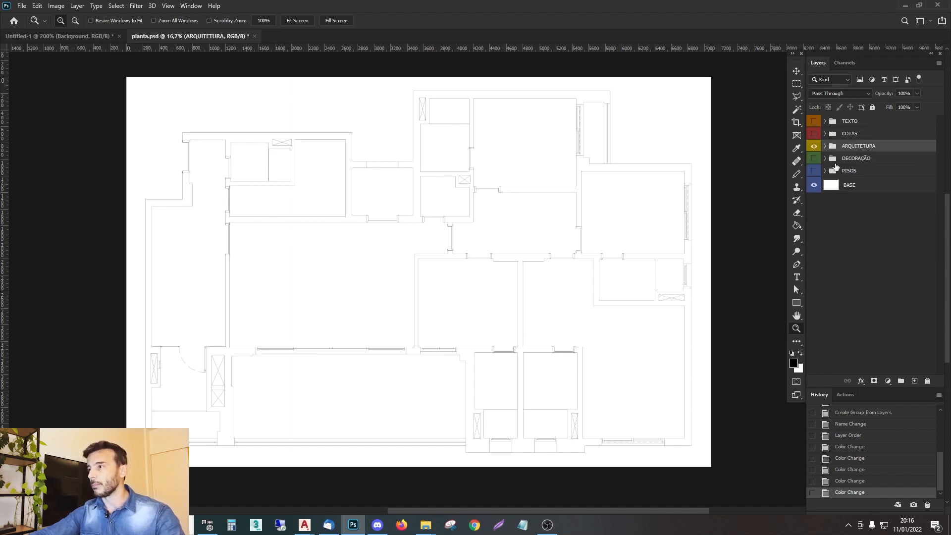
right_click(813, 187)
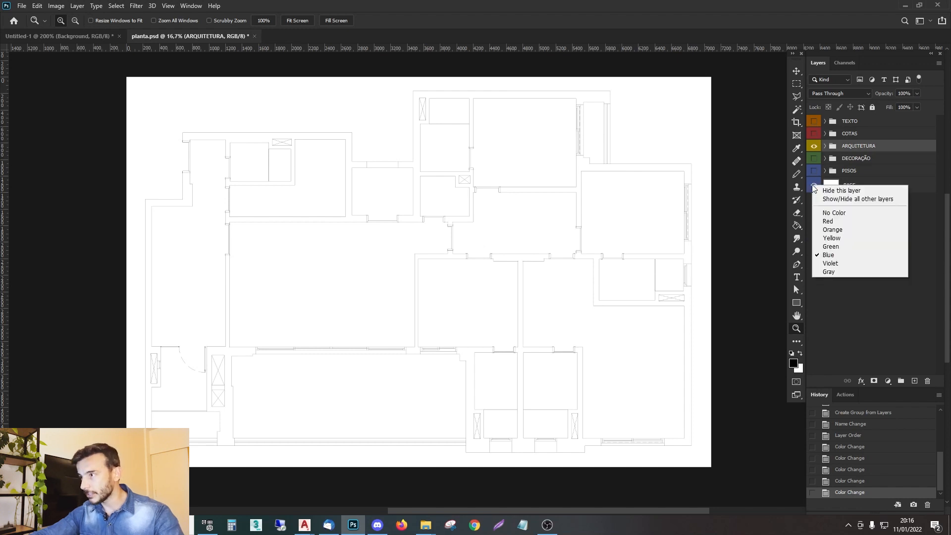
left_click(842, 261)
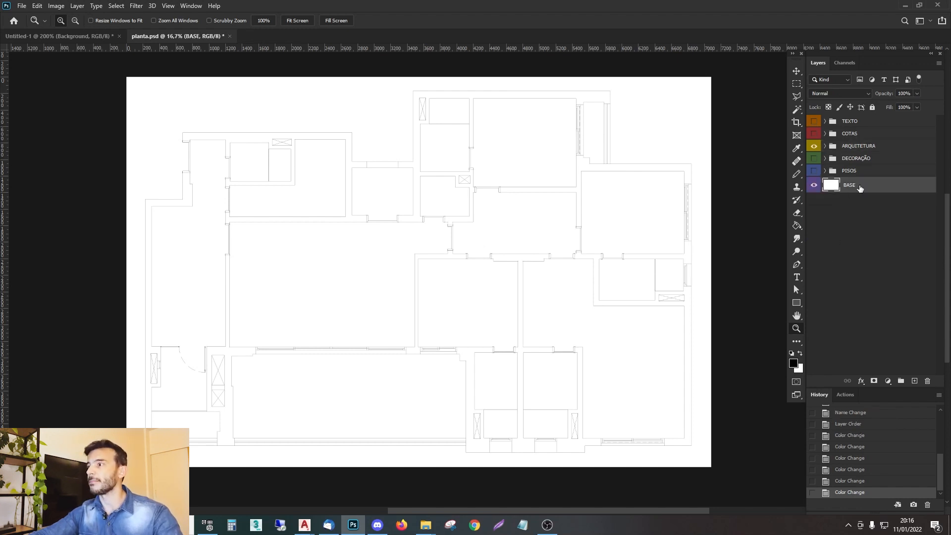
Show the PISOS group, hide the ARQUITETURA group, and expand PISOS to list its floor layers.
left_click(844, 180, "ctrl")
left_click(813, 170)
left_click(815, 144)
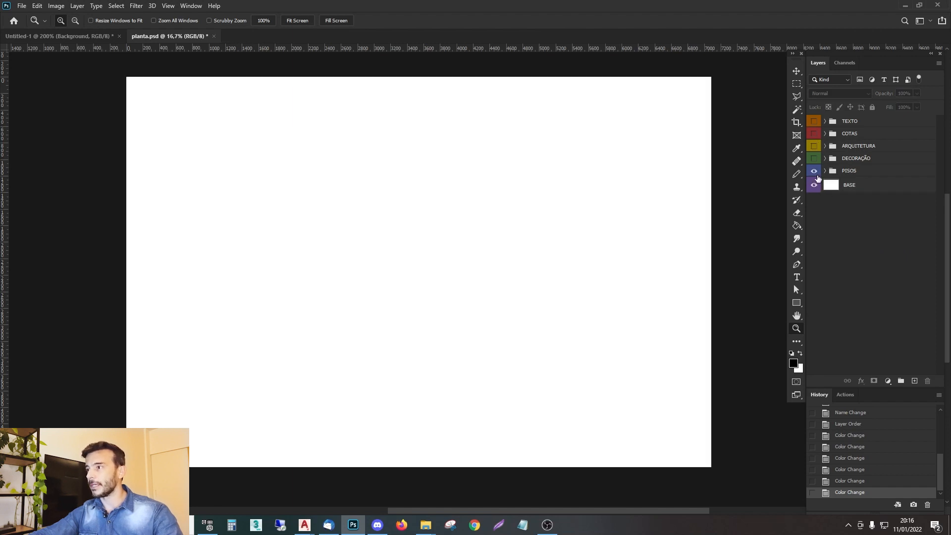
left_click(826, 173)
left_click(825, 171)
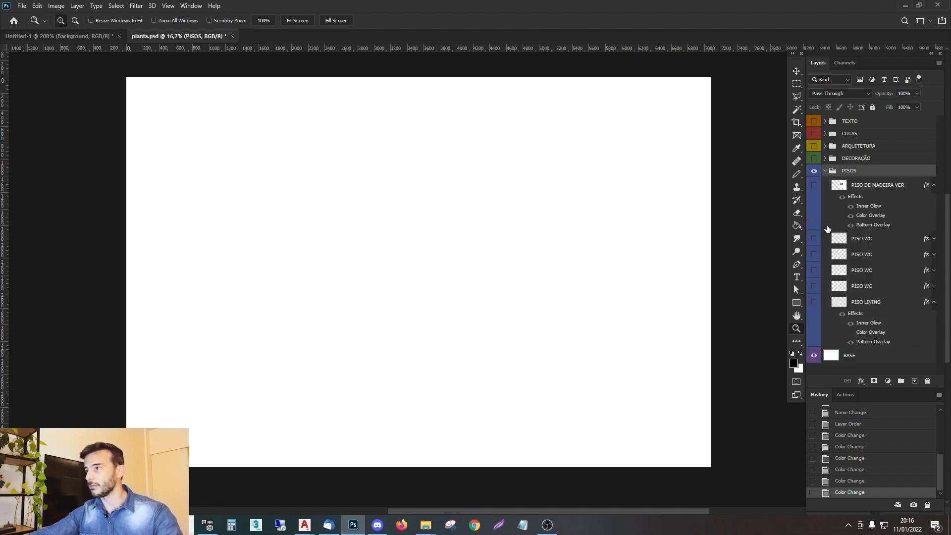
Make all layers visible, and hide the TEXTO, COTAS, ARQUITETURA and DECORAÇÃO groups to isolate the floors.
right_click(815, 173)
left_click(848, 184)
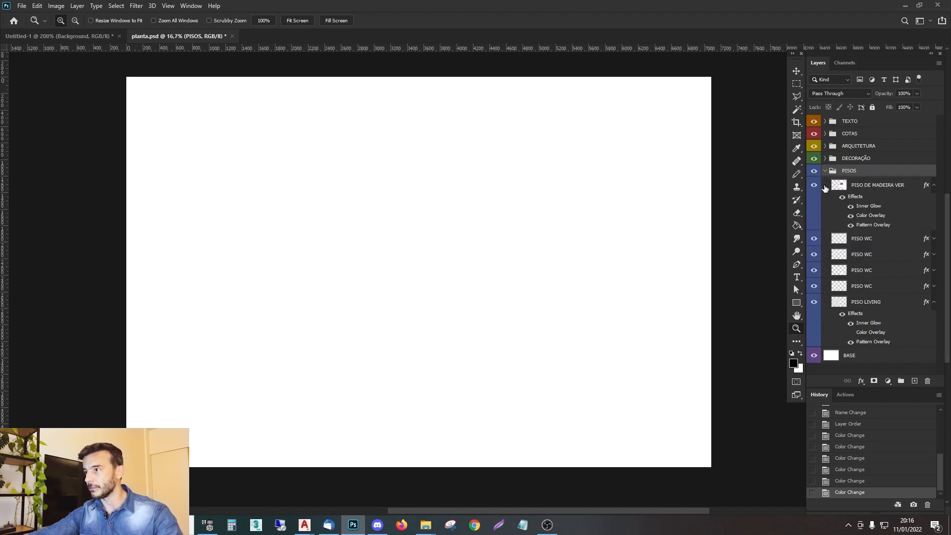
left_click(813, 121)
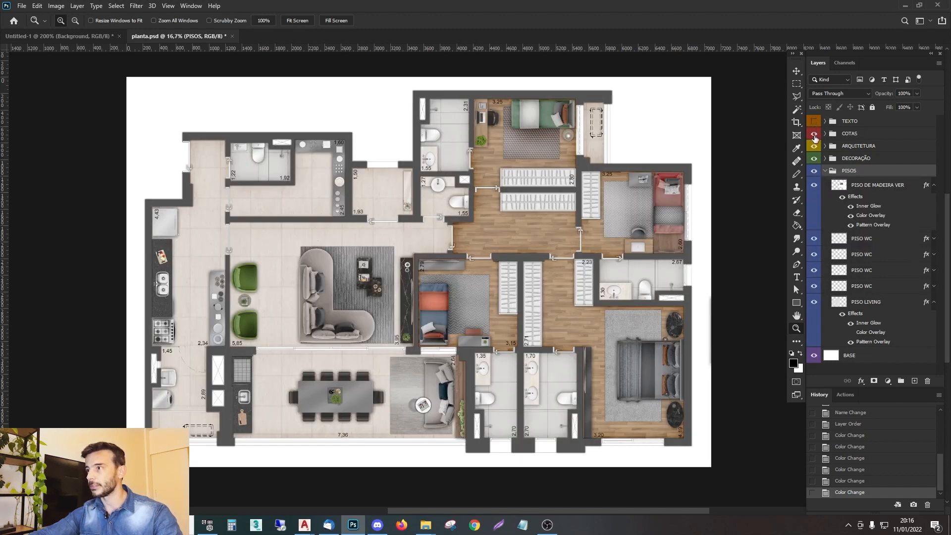
left_click(814, 134)
left_click(813, 147)
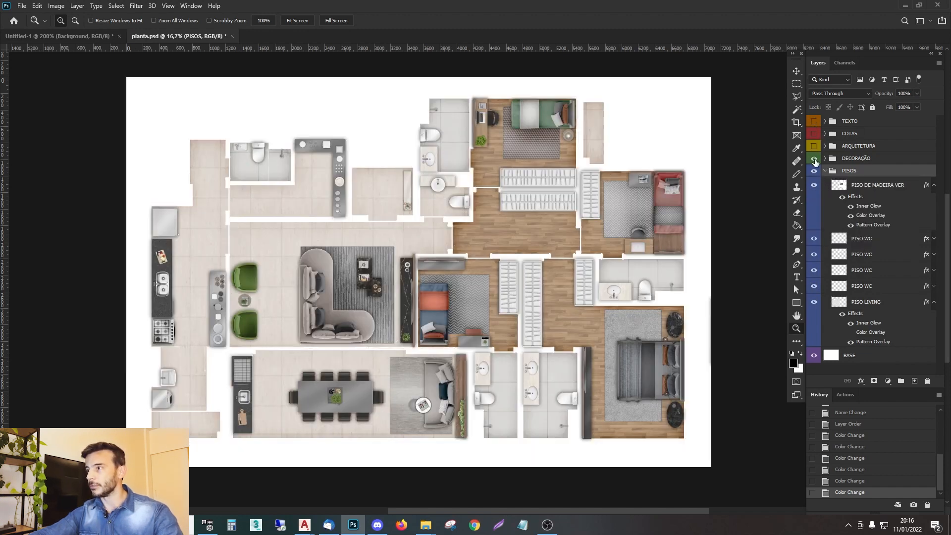
left_click(813, 158)
Show the ARQUITETURA group over the floors and examine the wood and tile finishes between the walls.
scroll(816, 334, "down", 3)
scroll(833, 155, "up", 1)
left_click(813, 146)
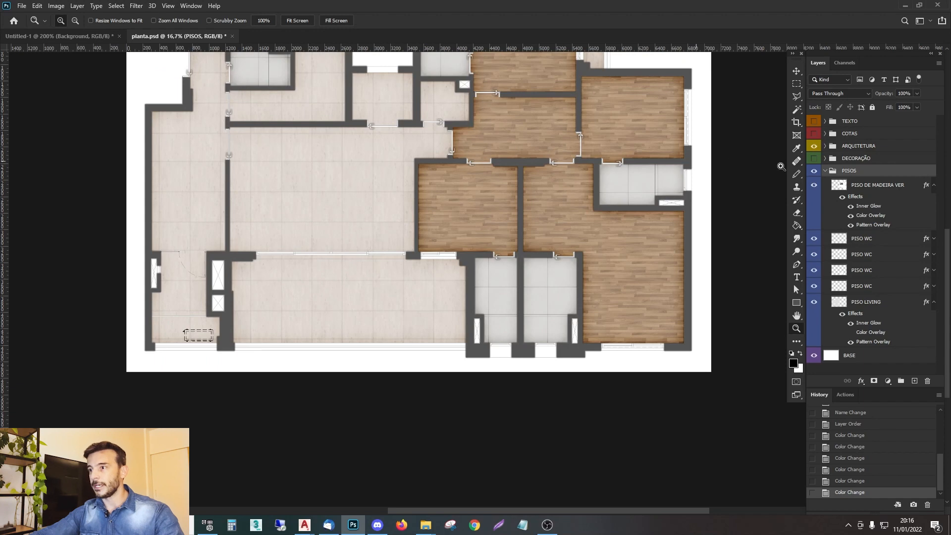
left_click(452, 176)
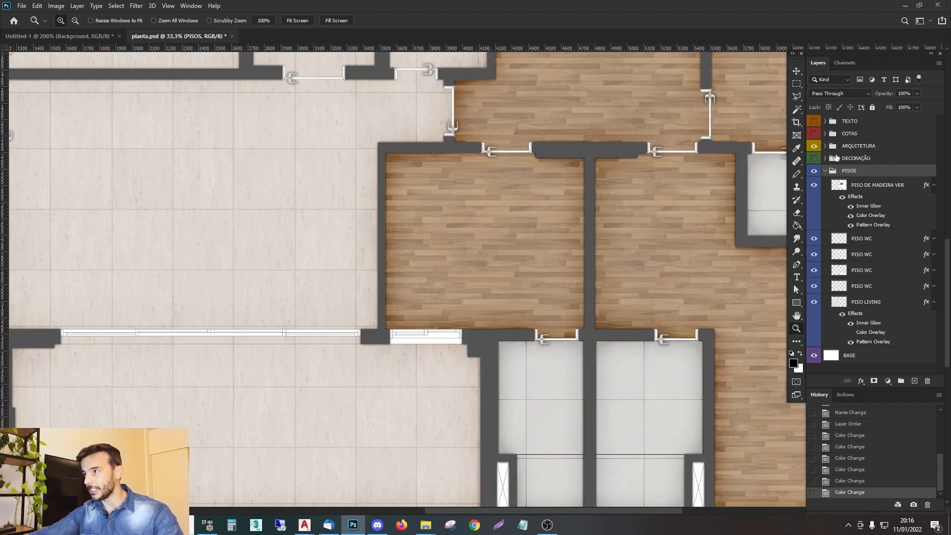
Expand the ARQUITETURA group, select the PAREDE layer, and hide and reshow it to compare the plan with and without wall fill.
left_click(824, 147)
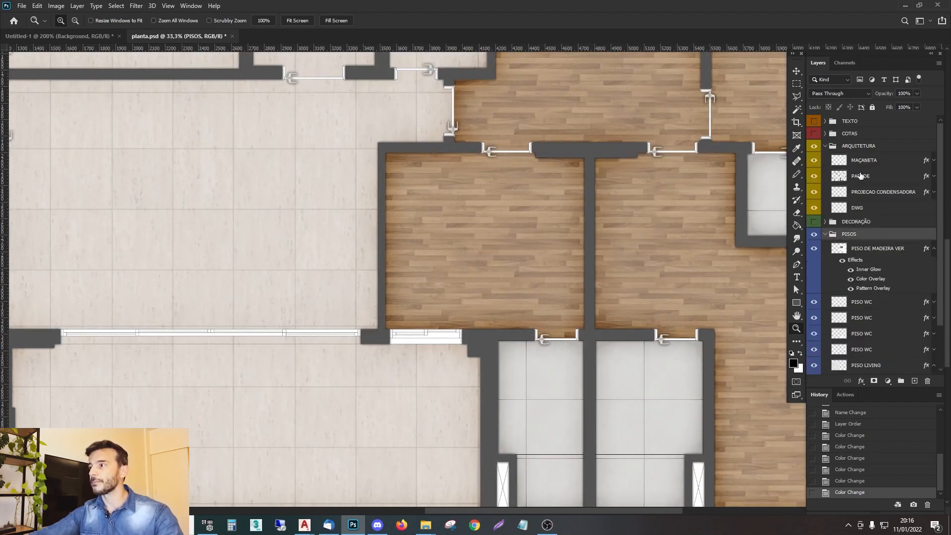
left_click(860, 175)
left_click(814, 177)
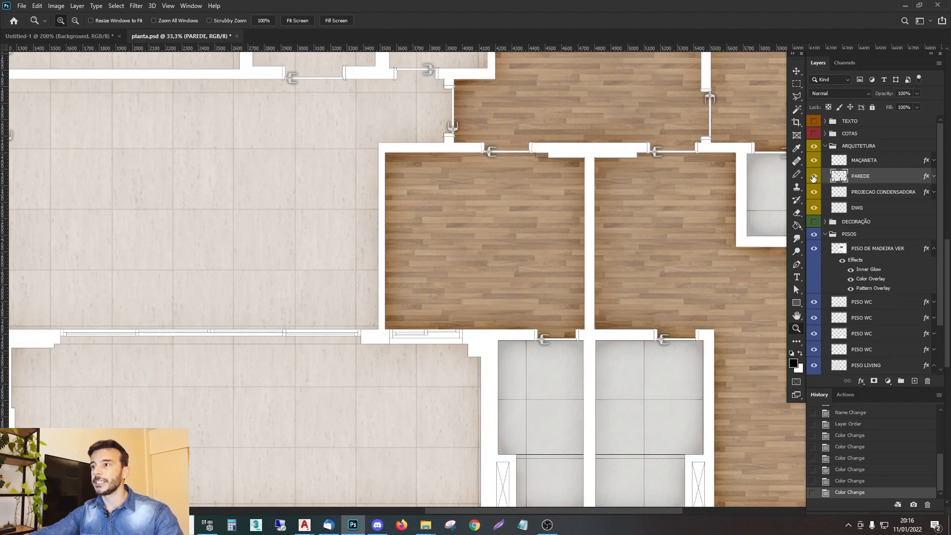
left_click(813, 177)
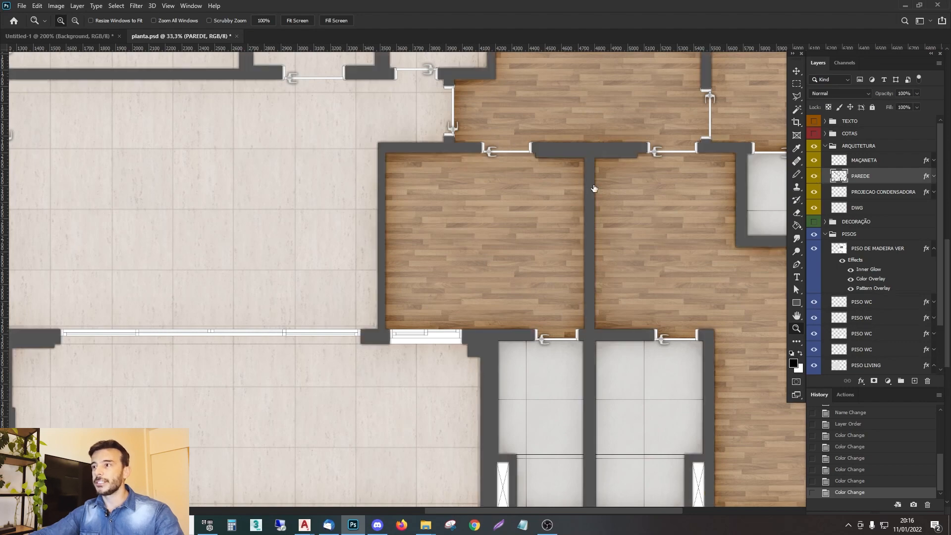
Examine the PAREDE walls, door openings and wall edges against the wood and tile floors up close.
left_click(632, 155)
scroll(611, 147, "up", 2)
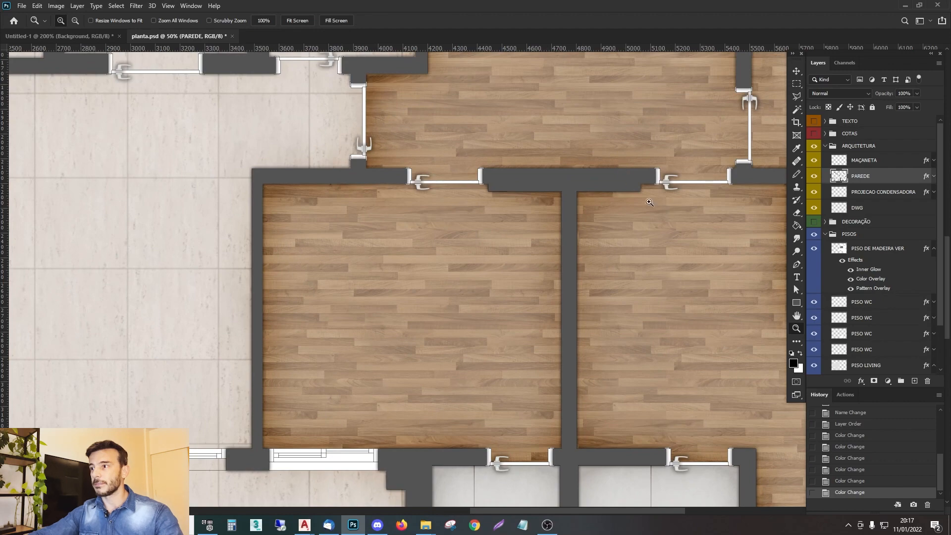
left_click(294, 169)
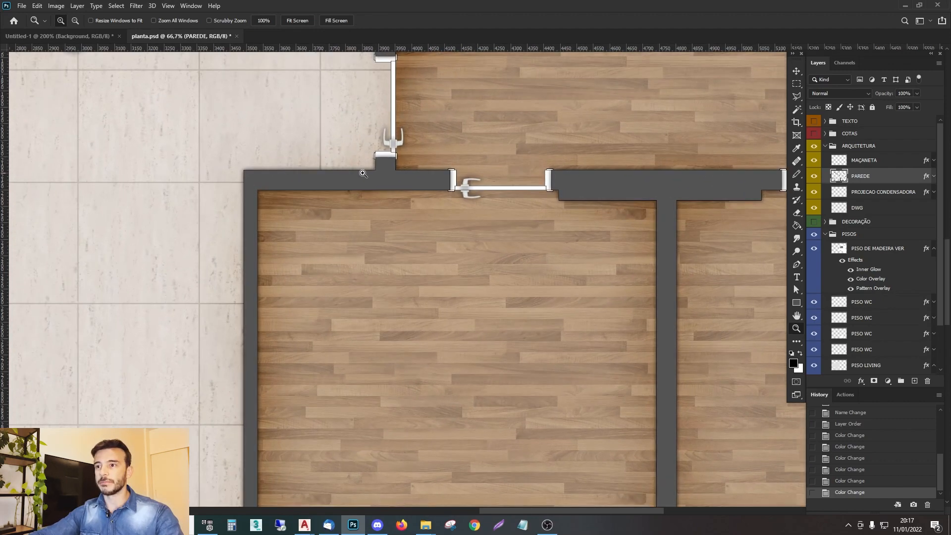
left_click(341, 175)
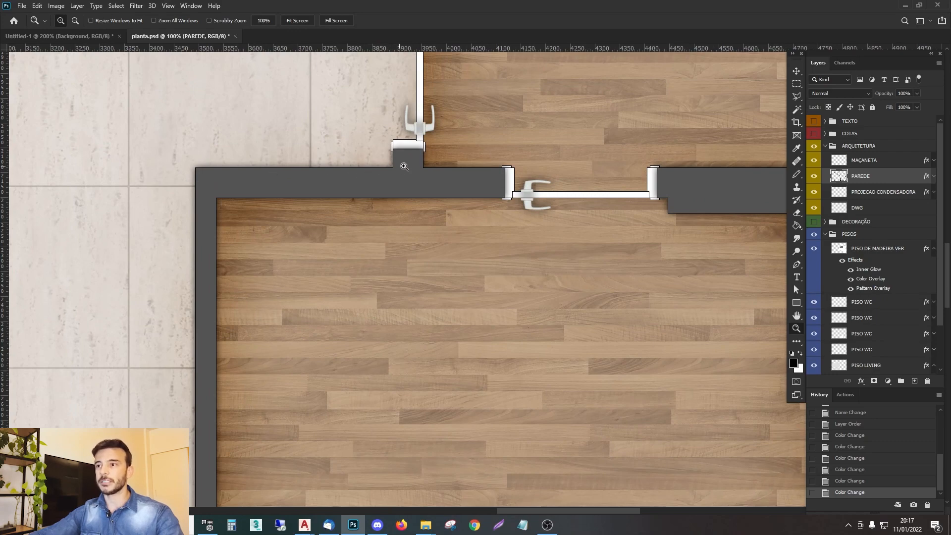
left_click(445, 195, "alt")
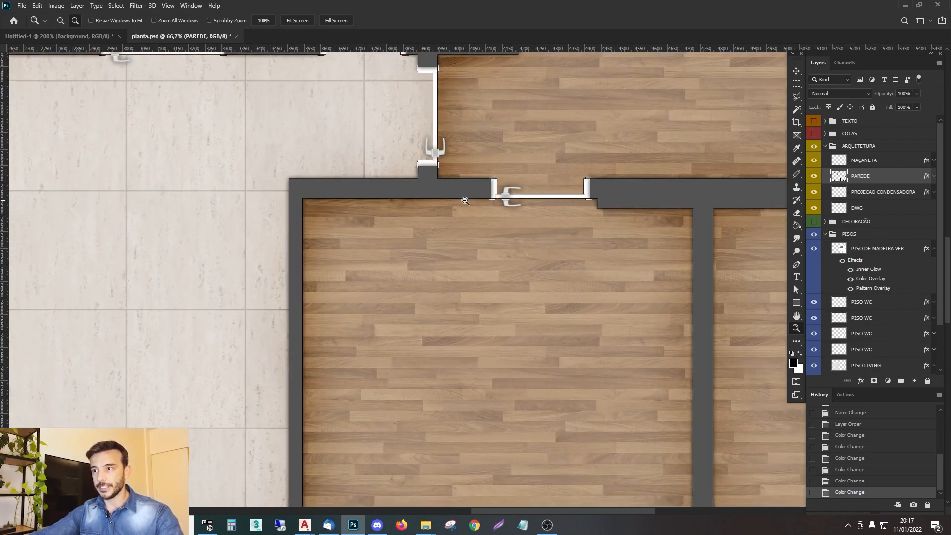
left_click(469, 142, "alt")
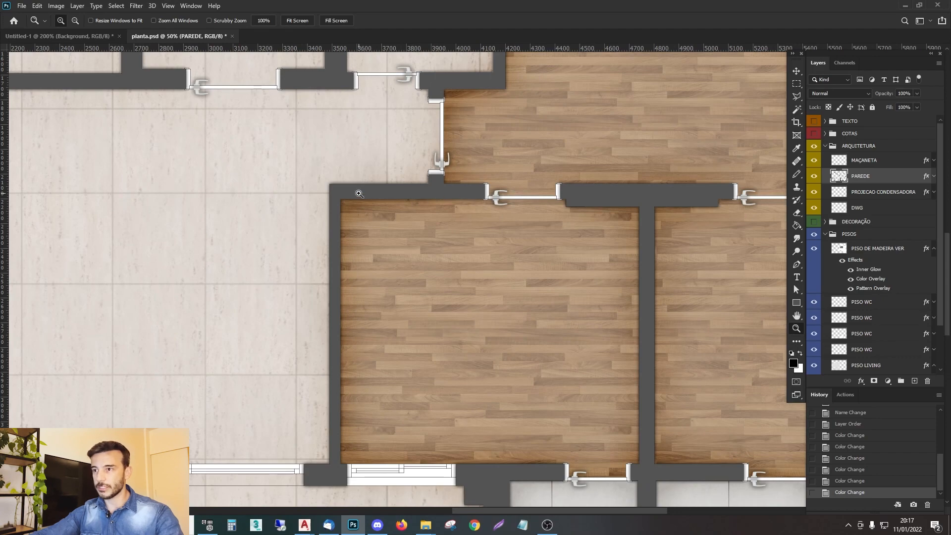
left_click(397, 181)
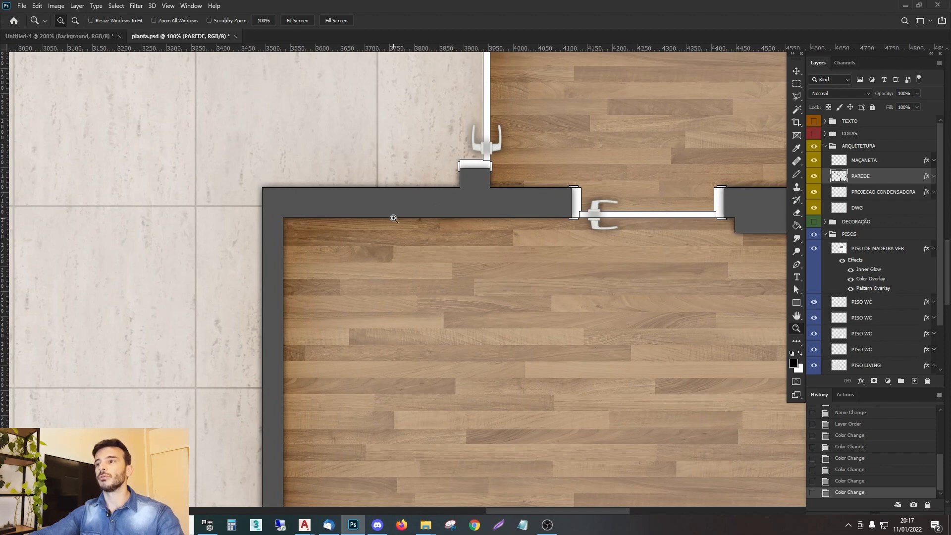
left_click(460, 195, "alt")
left_click(460, 195, "alt")
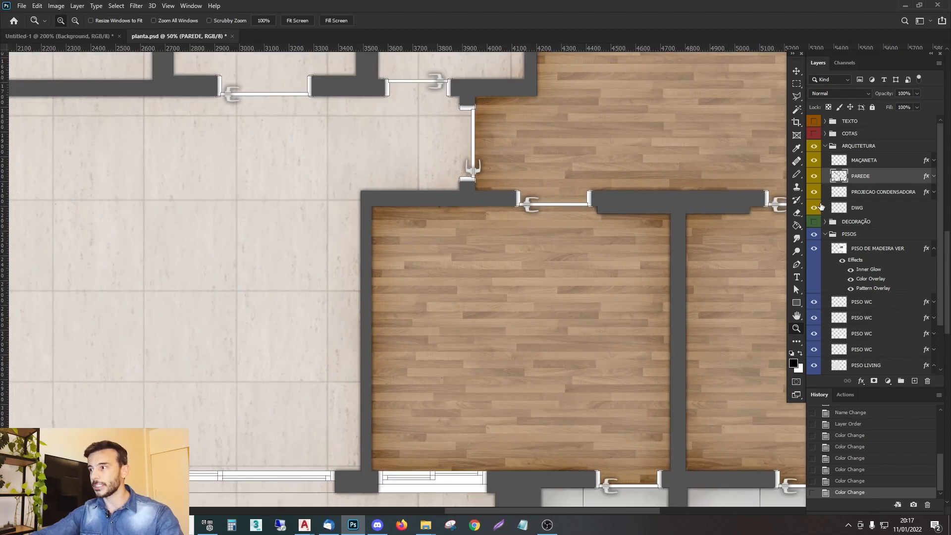
Collapse the ARQUITETURA group, reopen the PISOS group, and select the PISO DE MADEIRA VER layer.
left_click(826, 147)
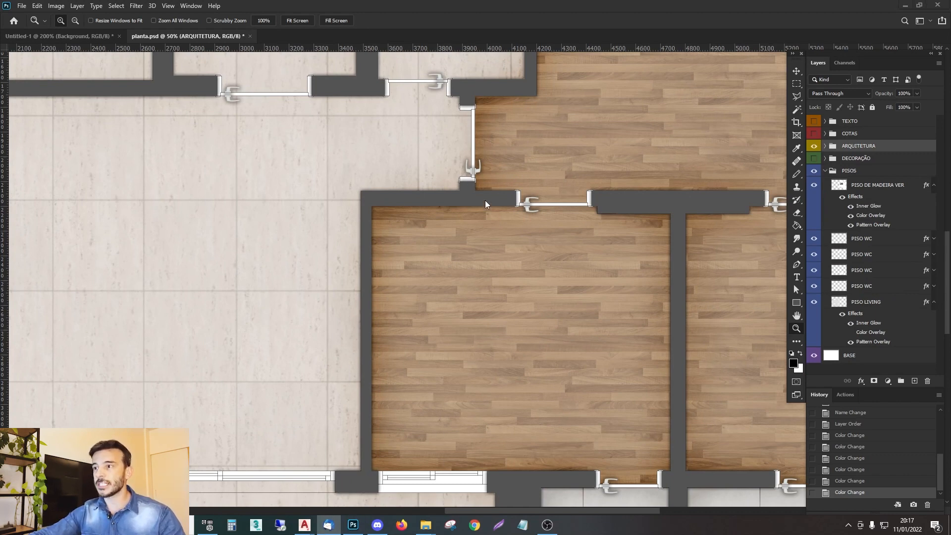
left_click(824, 171)
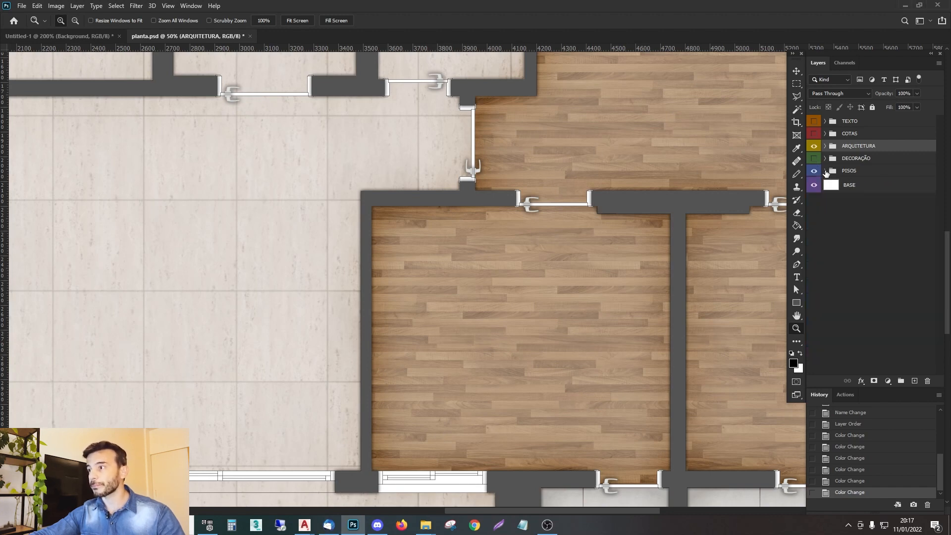
left_click(856, 173)
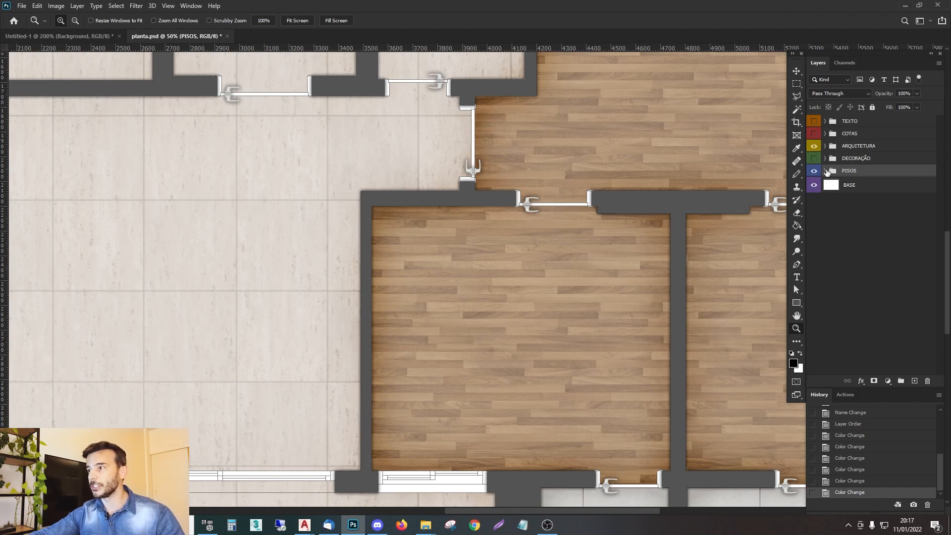
left_click(826, 171)
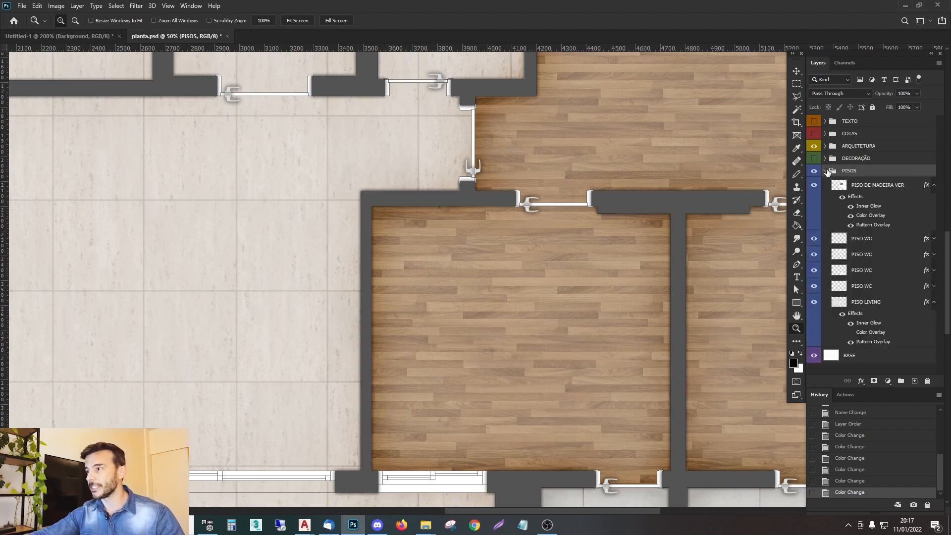
left_click(874, 187)
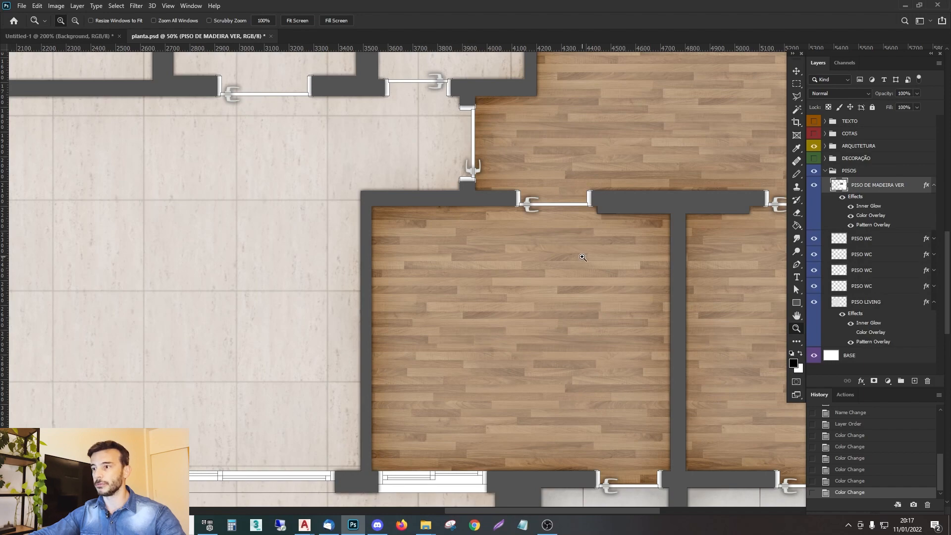
Hide and reshow the PISO DE MADEIRA VER layer to check which rooms its wood floor covers.
left_click(502, 245, "alt")
left_click(502, 246, "alt")
left_click_drag(498, 334, 329, 257)
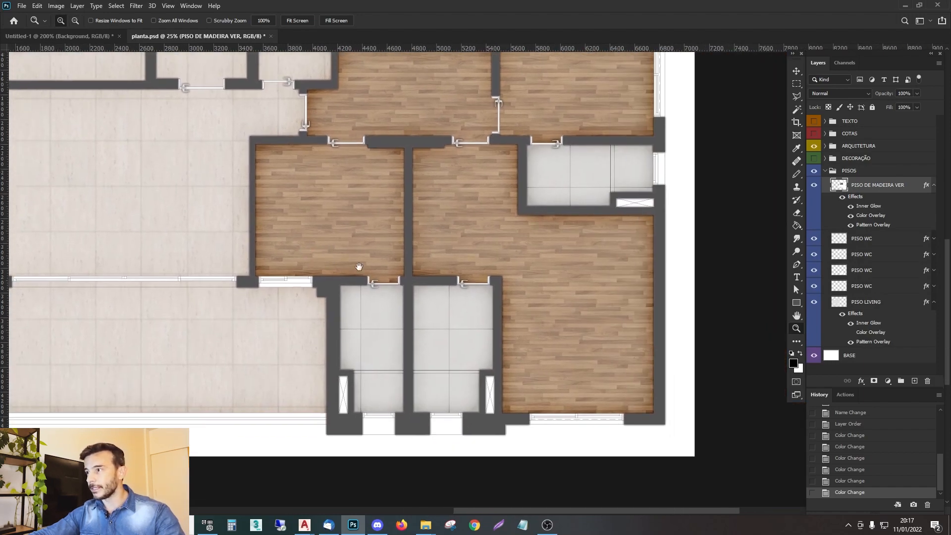
left_click(815, 186)
left_click(813, 187)
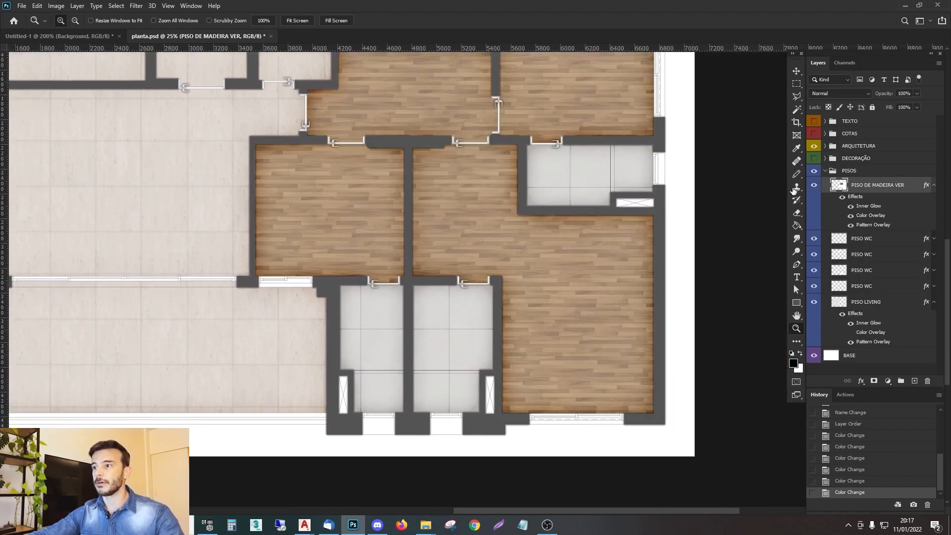
Turn off the Inner Glow, Color Overlay and Pattern Overlay effects of the PISO DE MADEIRA VER layer.
left_click(510, 230)
left_click(518, 236)
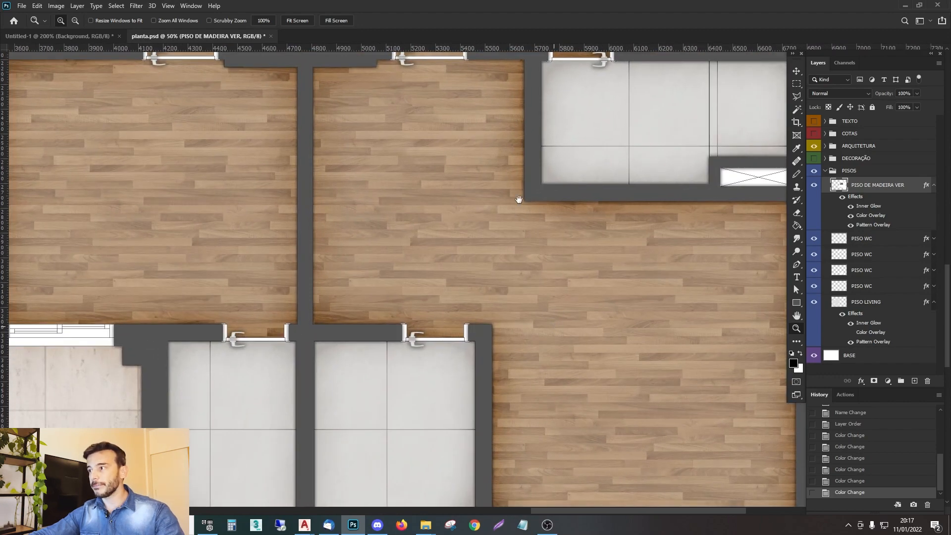
left_click_drag(553, 327, 511, 153)
left_click(850, 206)
left_click(850, 215)
left_click(850, 225)
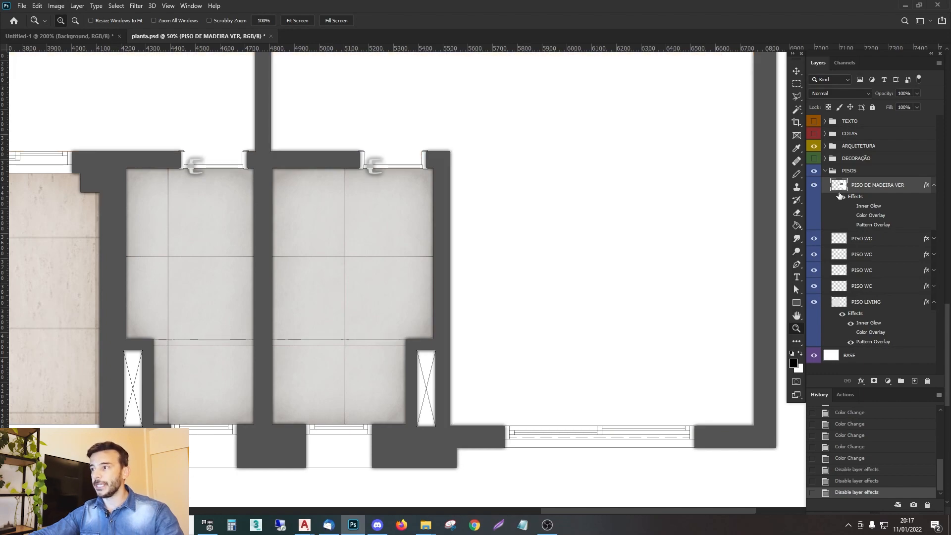
Load the PISO DE MADEIRA VER outline as a selection, and isolate the layer briefly to inspect its plain fill.
left_click(837, 187, "ctrl")
left_click(837, 187, "ctrl")
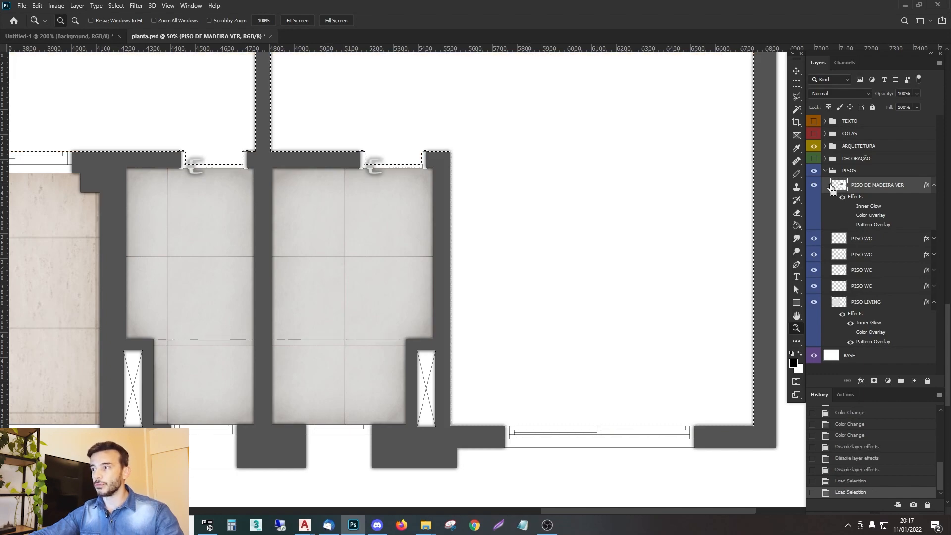
left_click(813, 185, "alt")
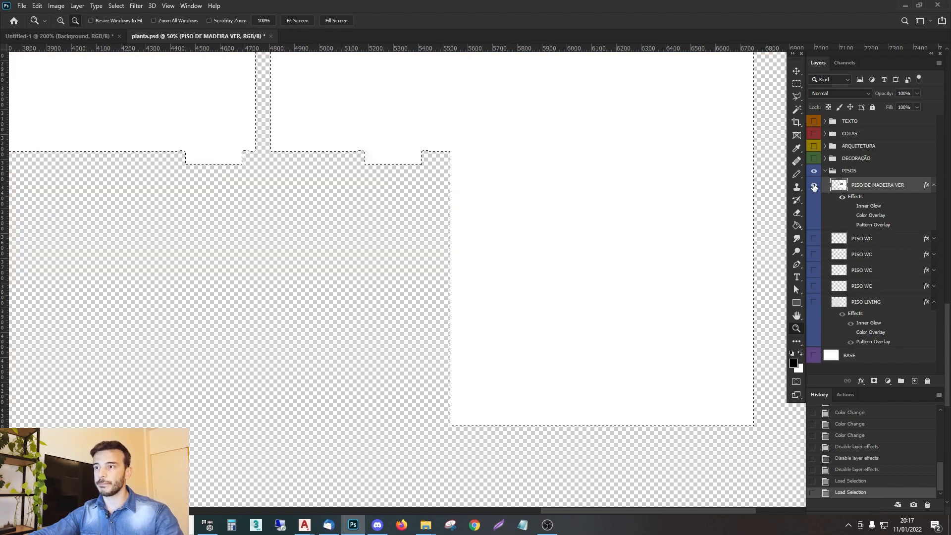
left_click(814, 186, "alt")
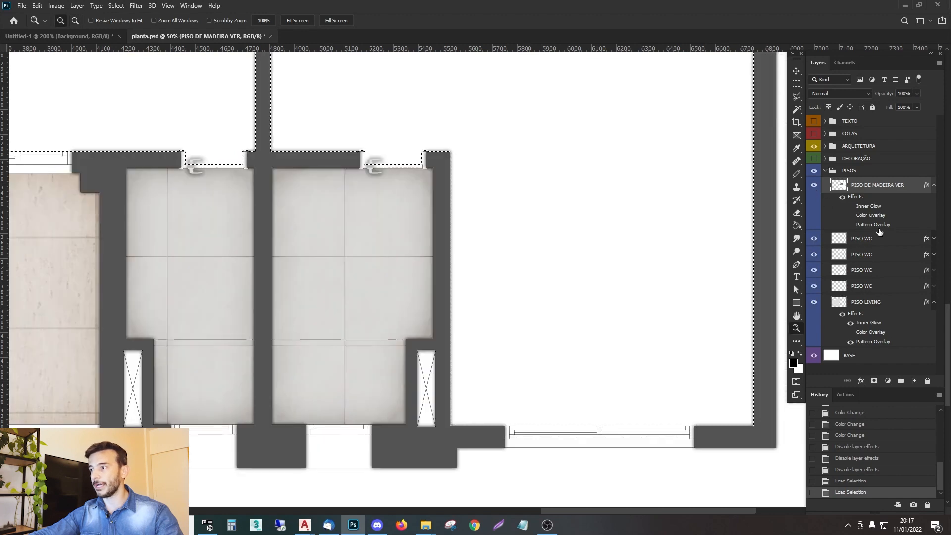
Turn the wood floor layer's Pattern Overlay back on, comparing it off and on, and clear the selection.
left_click(850, 226)
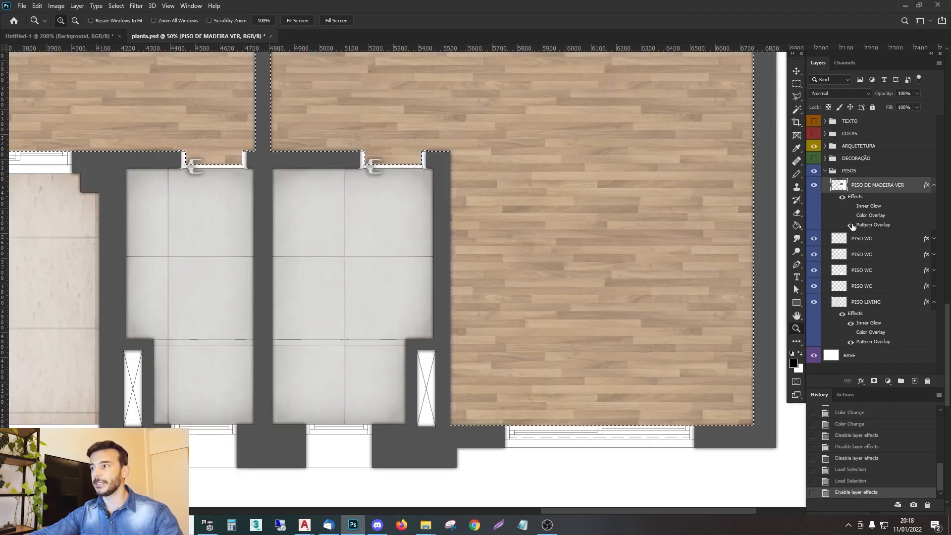
left_click(851, 226)
left_click(850, 225)
key("ctrl+d")
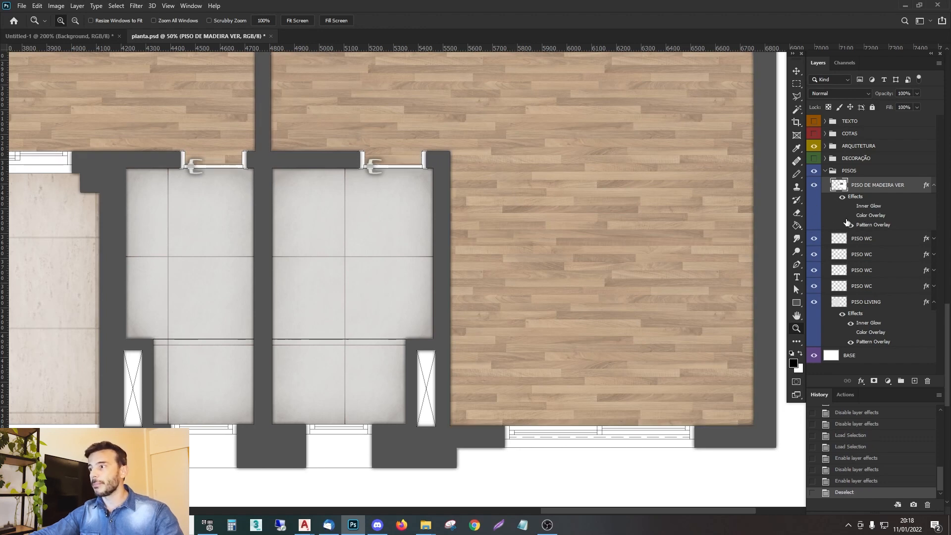
Turn the wood floor layer's Color Overlay back on, comparing the wood tone with and without it.
left_click(850, 216)
left_click(851, 216)
left_click(850, 216)
left_click(850, 216)
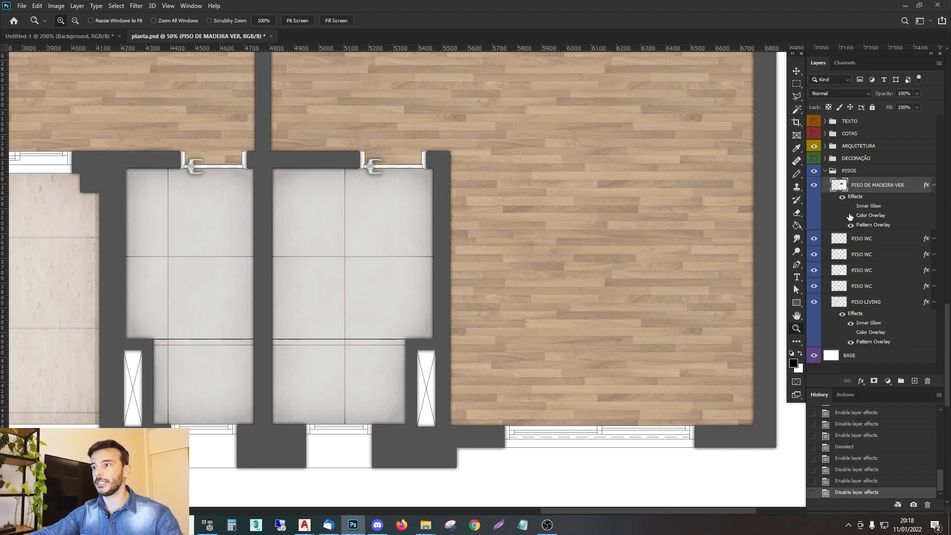
left_click(850, 216)
Turn the wood floor layer's Inner Glow back on, comparing the shading along the walls with and without it.
left_click_drag(400, 87, 391, 282)
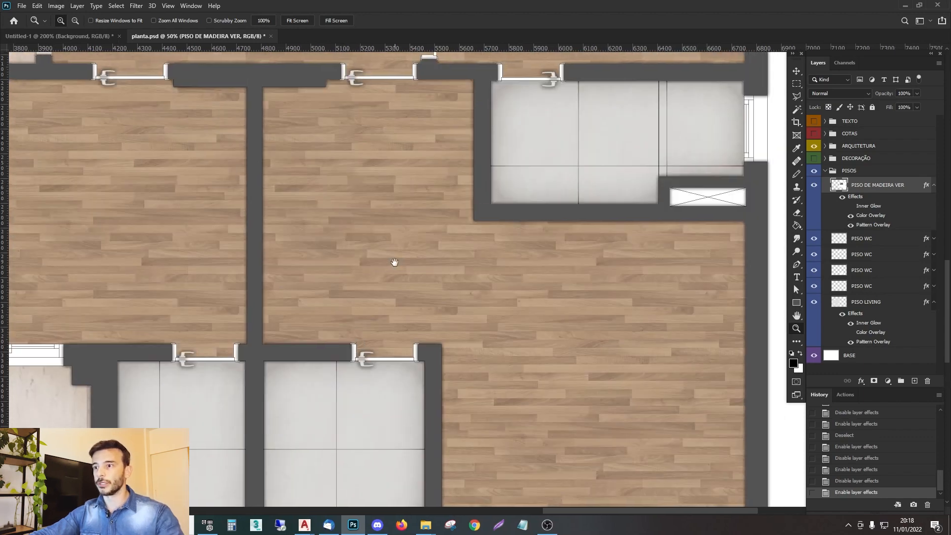
left_click(850, 206)
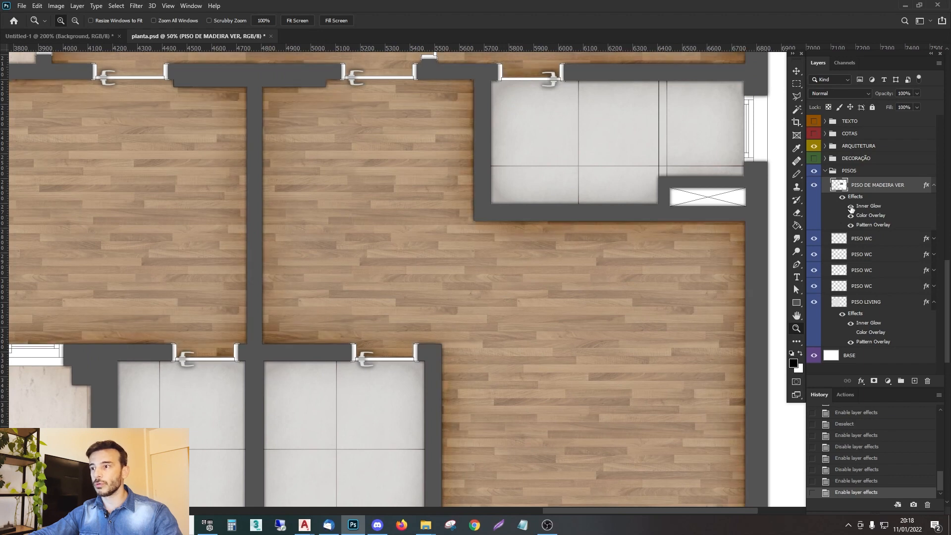
left_click(850, 206)
left_click(850, 206)
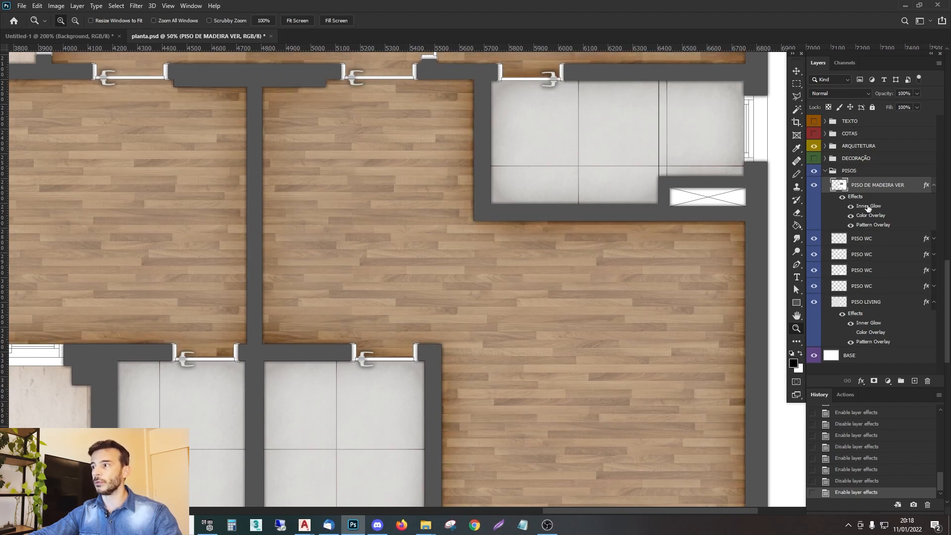
left_click(850, 206)
left_click(850, 206)
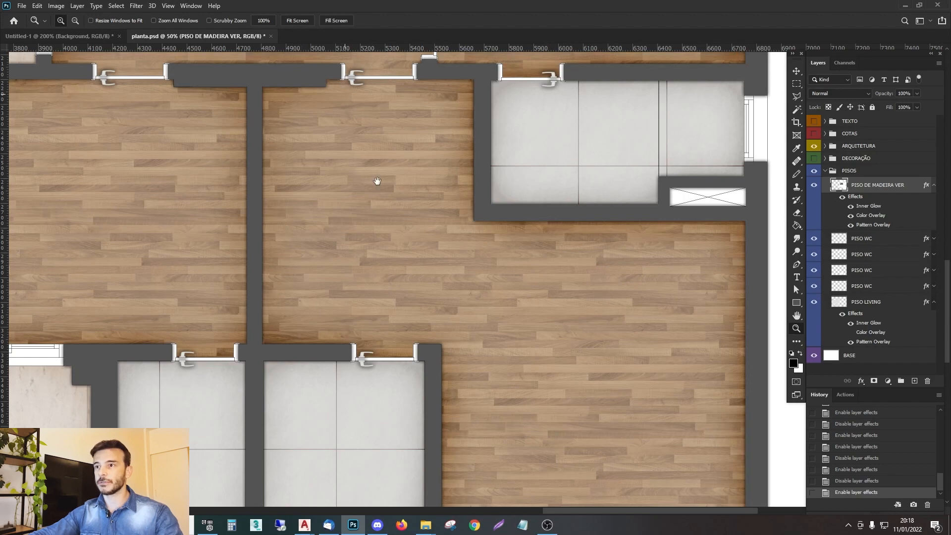
Examine the wood floor with all its effects across the rooms and in the whole apartment plan.
left_click_drag(365, 153, 410, 230)
scroll(409, 231, "up", 5)
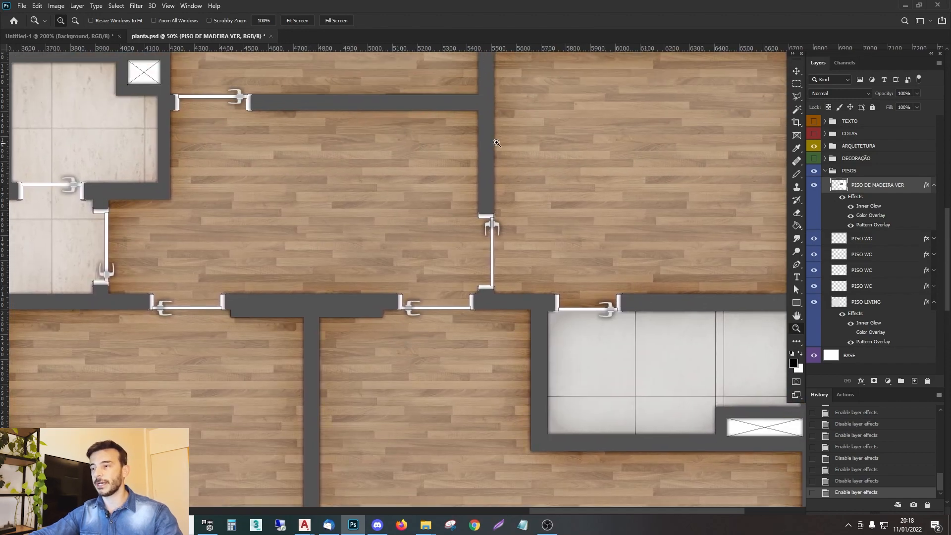
left_click(514, 182, "alt")
left_click(513, 181, "alt")
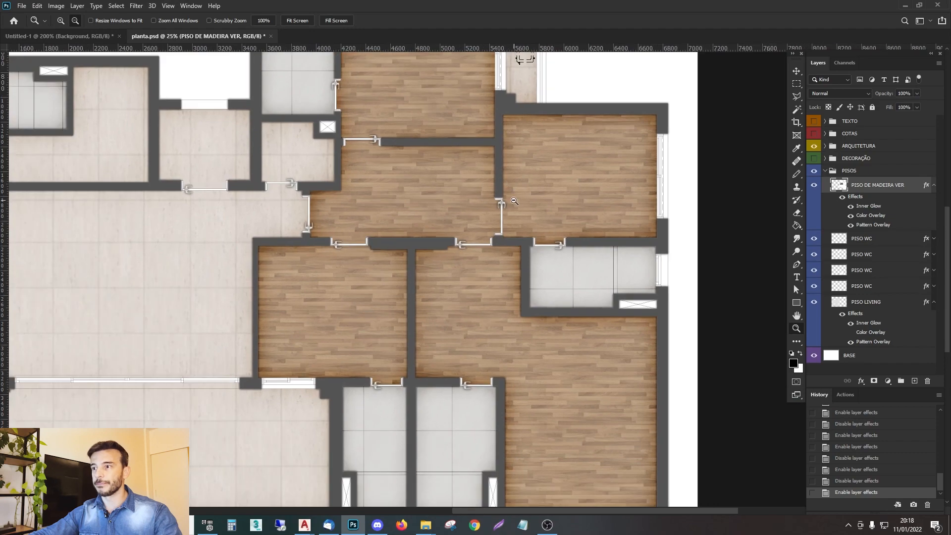
left_click(516, 200, "alt")
left_click(507, 216, "alt")
left_click_drag(251, 336, 335, 293)
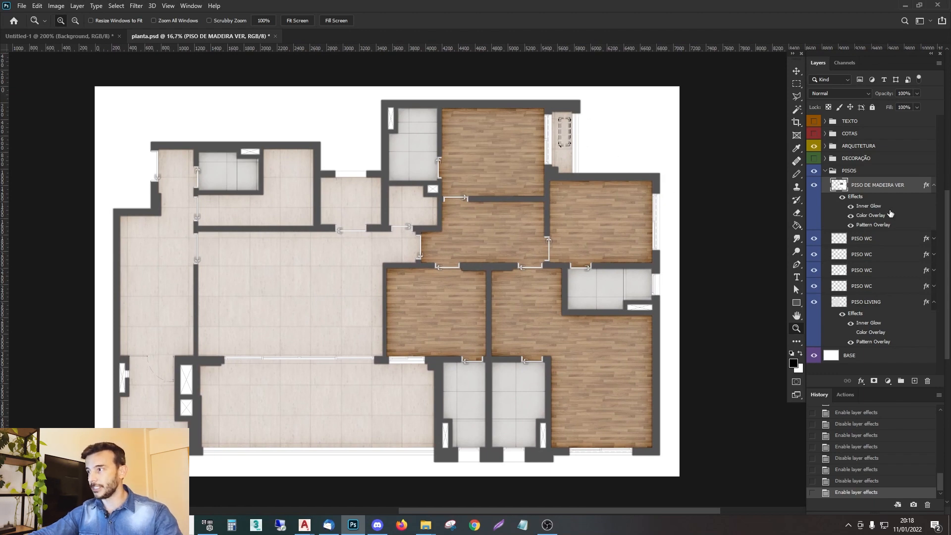
Collapse the effects list of the PISO DE MADEIRA VER layer and view the plan's upper rooms up close.
left_click(934, 186)
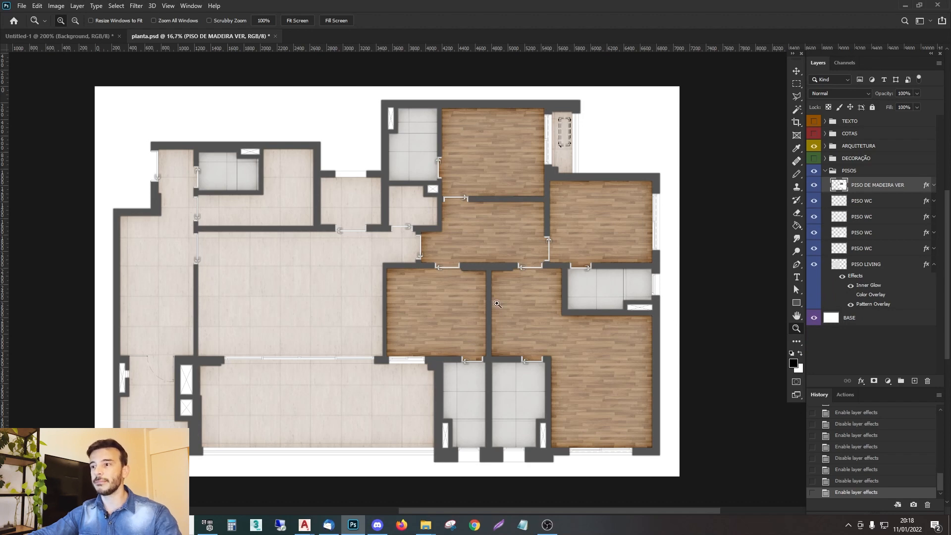
left_click(520, 226)
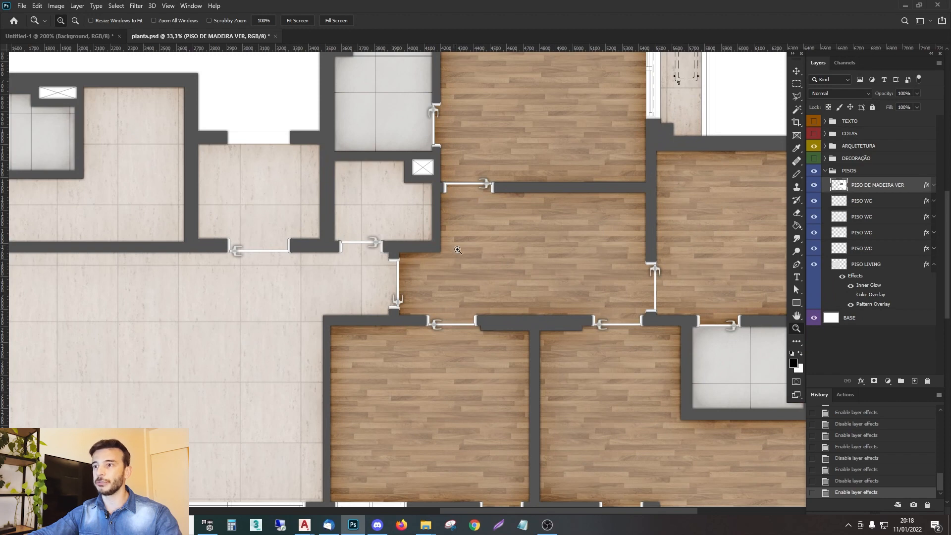
scroll(471, 236, "up", 3)
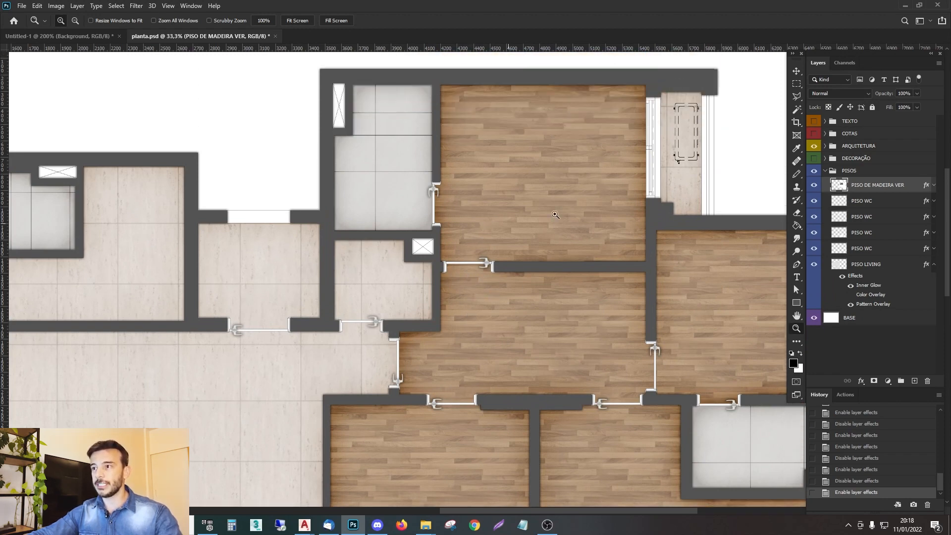
Collapse the PISO LIVING effects list and the PISOS group after viewing the living area's floor.
scroll(528, 133, "down", 2)
left_click_drag(310, 352, 557, 228)
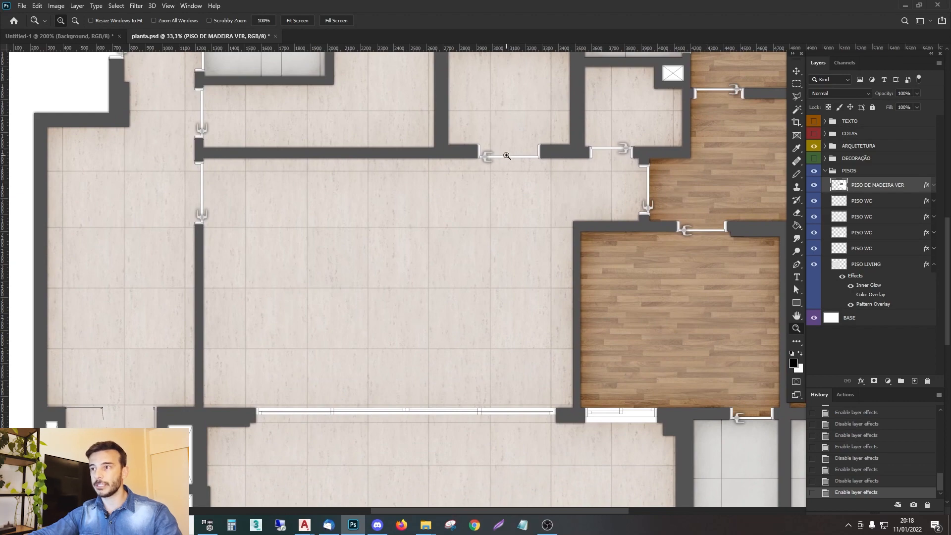
scroll(495, 168, "down", 1)
left_click(431, 213, "alt")
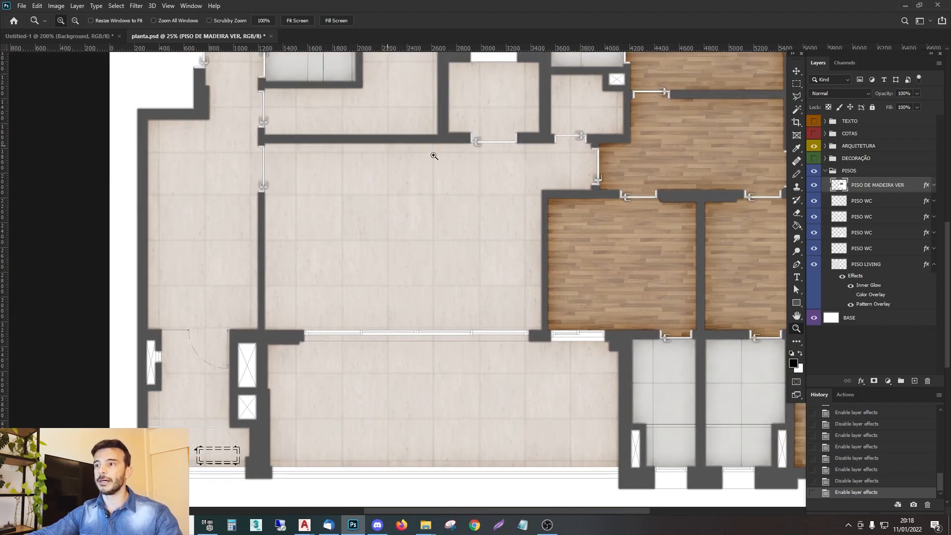
scroll(423, 180, "up", 1)
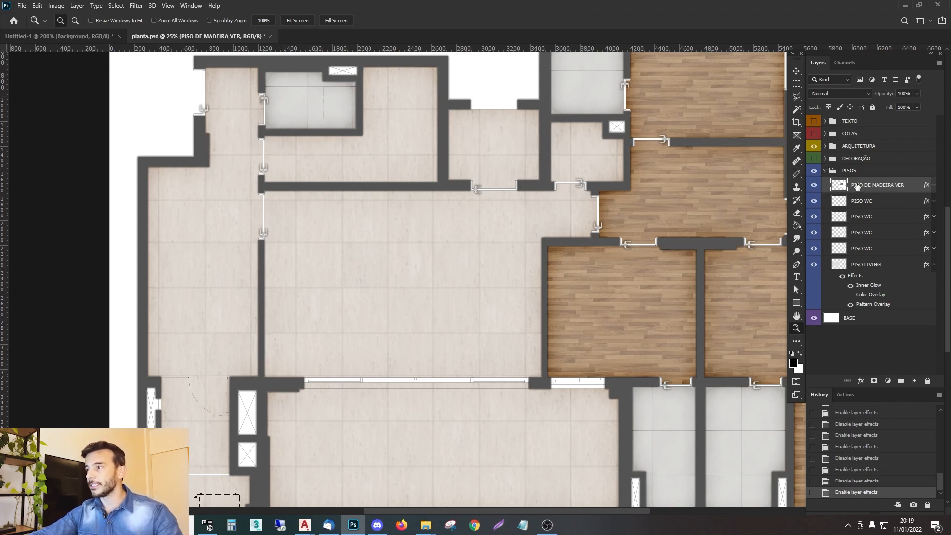
left_click(933, 267)
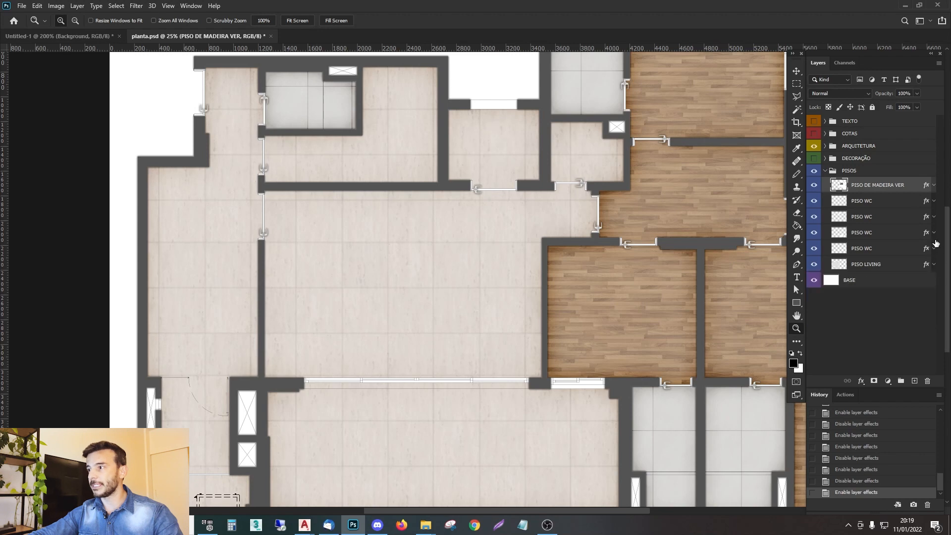
left_click(825, 171)
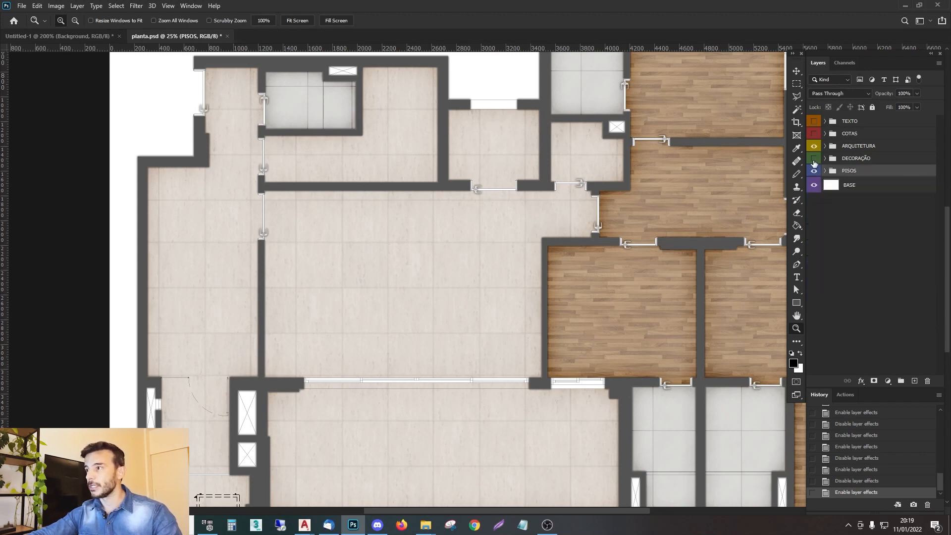
Show and expand the DECORAÇÃO group, hiding all of its layers except TAPETE.
left_click(814, 159)
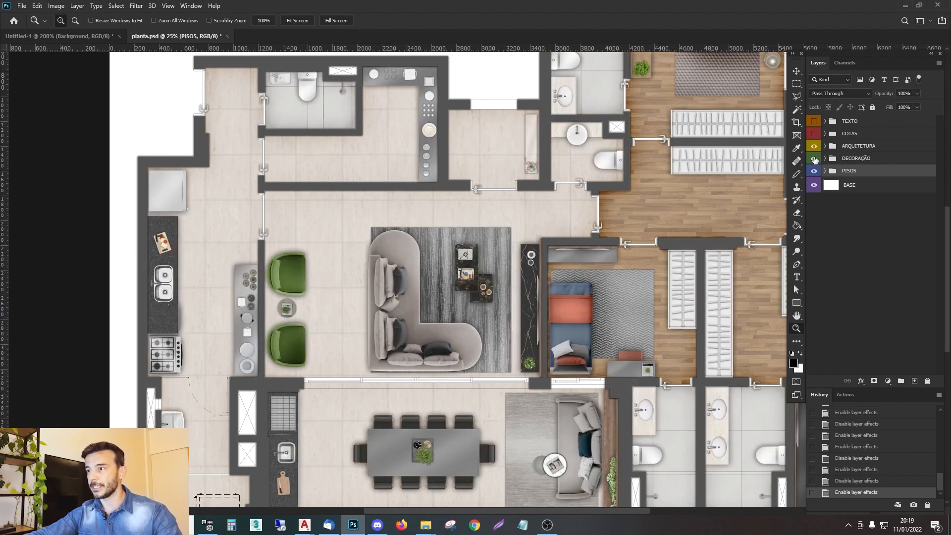
left_click(824, 159)
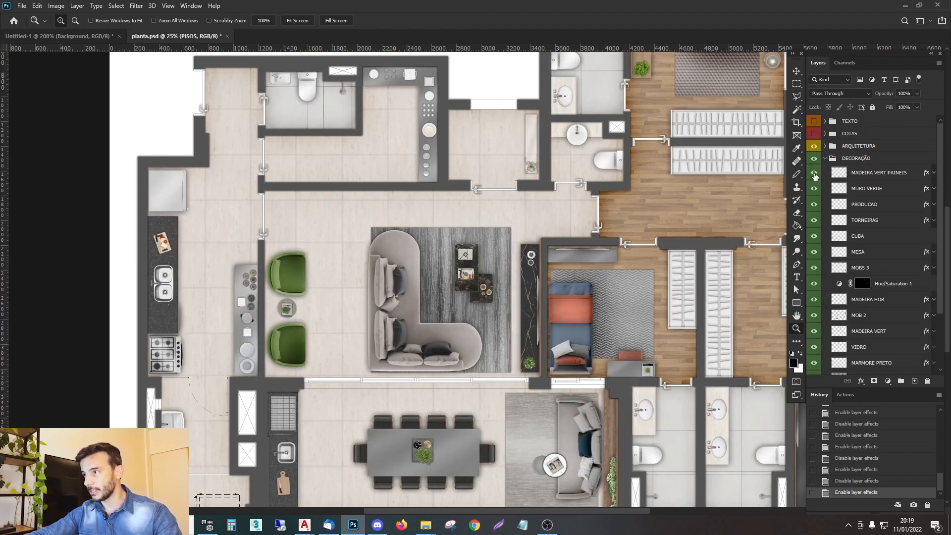
left_click_drag(810, 350, 818, 228)
scroll(821, 253, "down", 3)
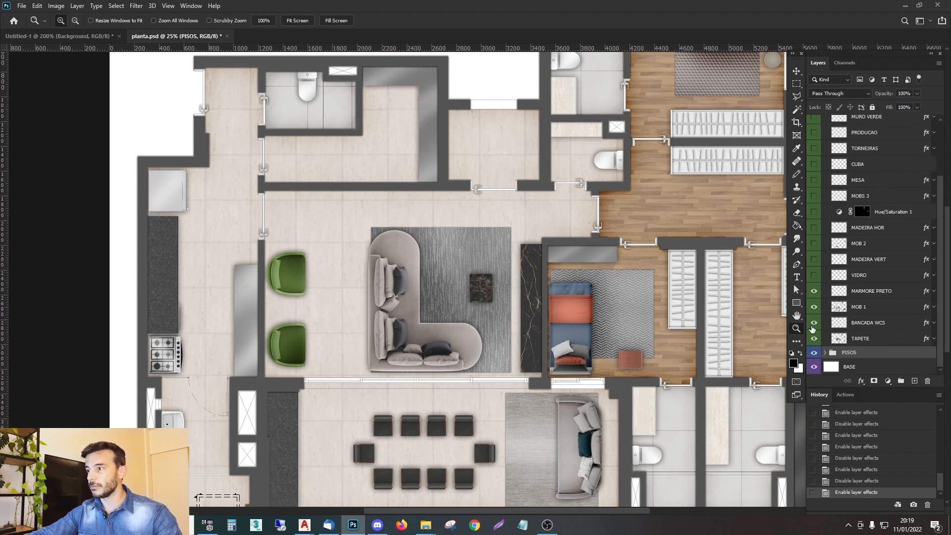
left_click(813, 290)
left_click(813, 313)
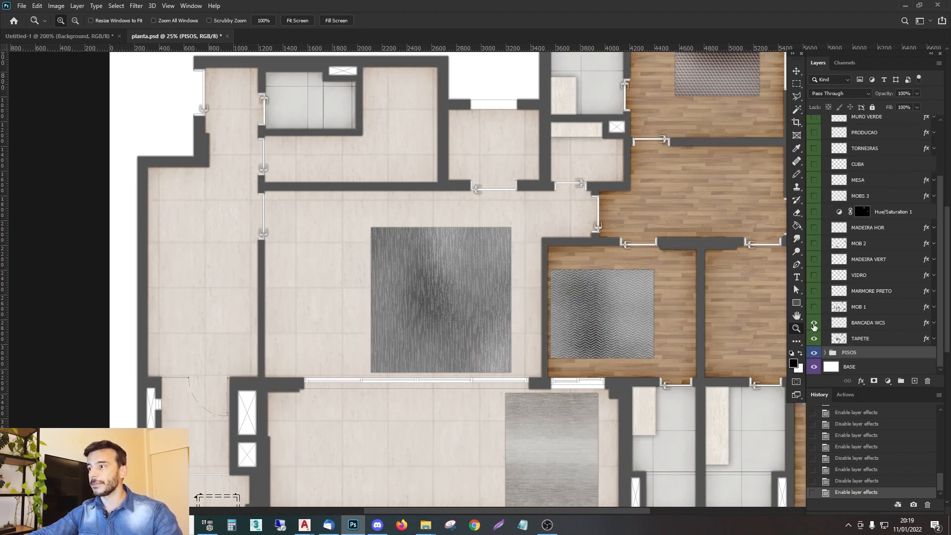
left_click(814, 324)
Compare the plan with and without the TAPETE layer's rugs, leaving them shown, and view the whole apartment.
left_click(813, 338)
left_click(814, 338)
left_click(420, 274, "alt")
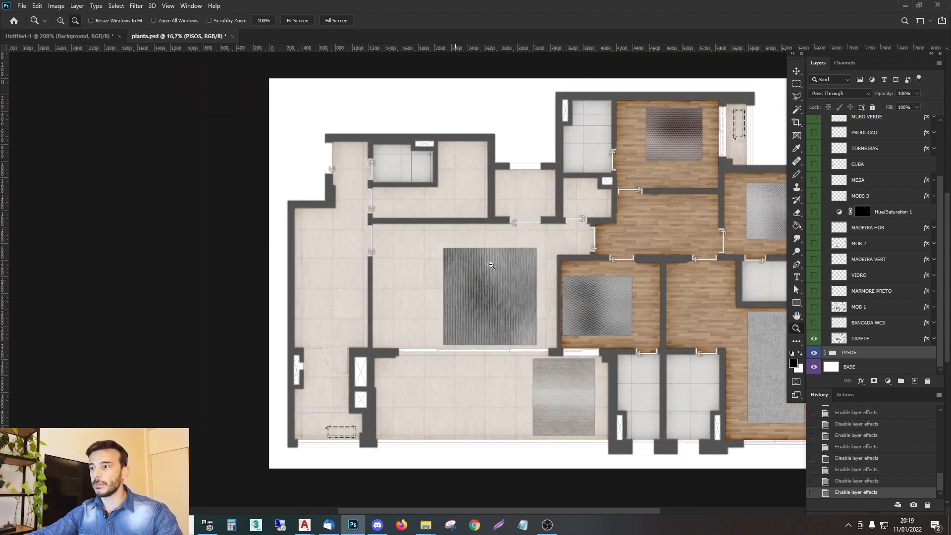
scroll(495, 275, "right", 3)
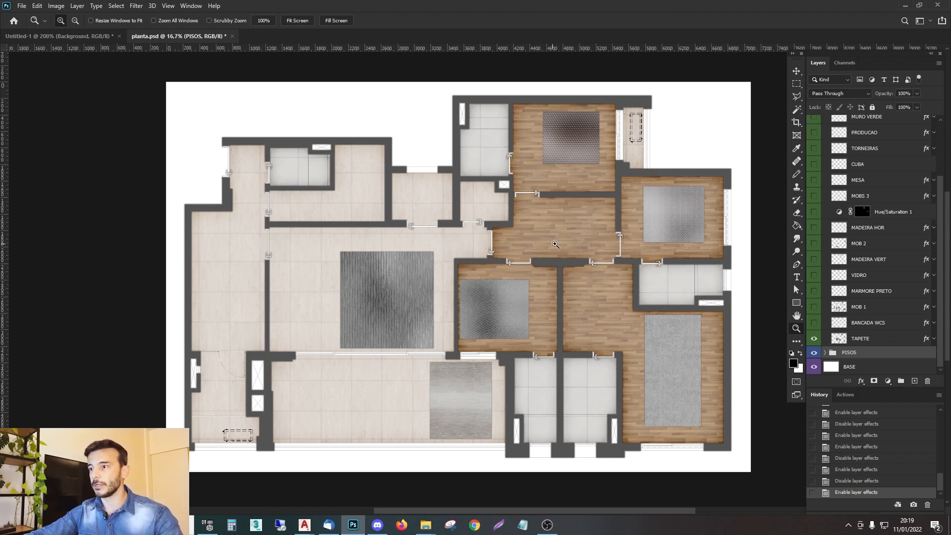
Select the BANCADA WCS layer and show its bathroom countertops, comparing the plan with and without them.
left_click(882, 325)
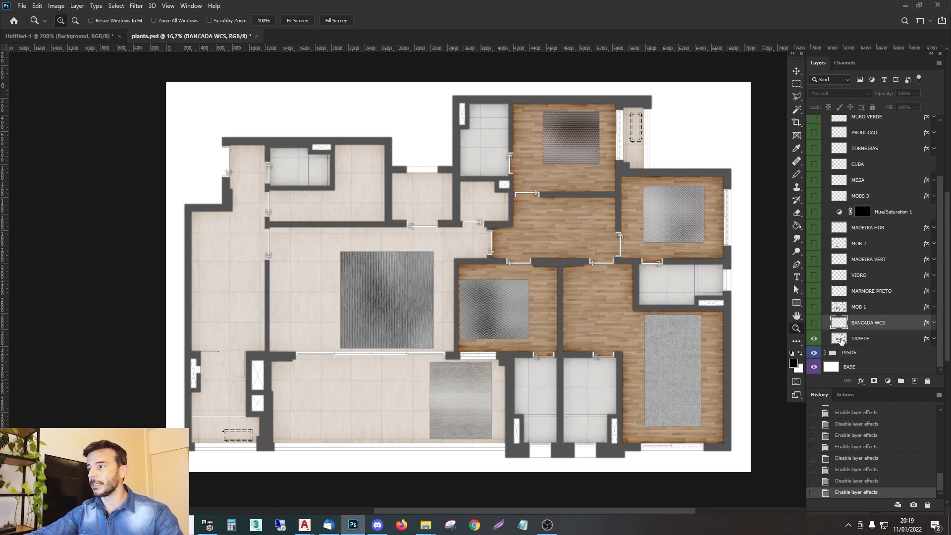
left_click(814, 325)
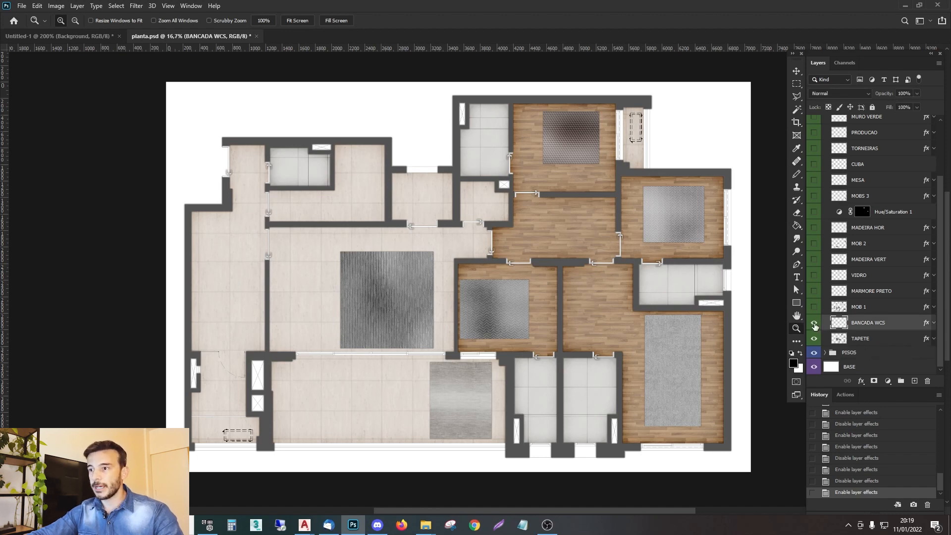
left_click(814, 324)
left_click(813, 325)
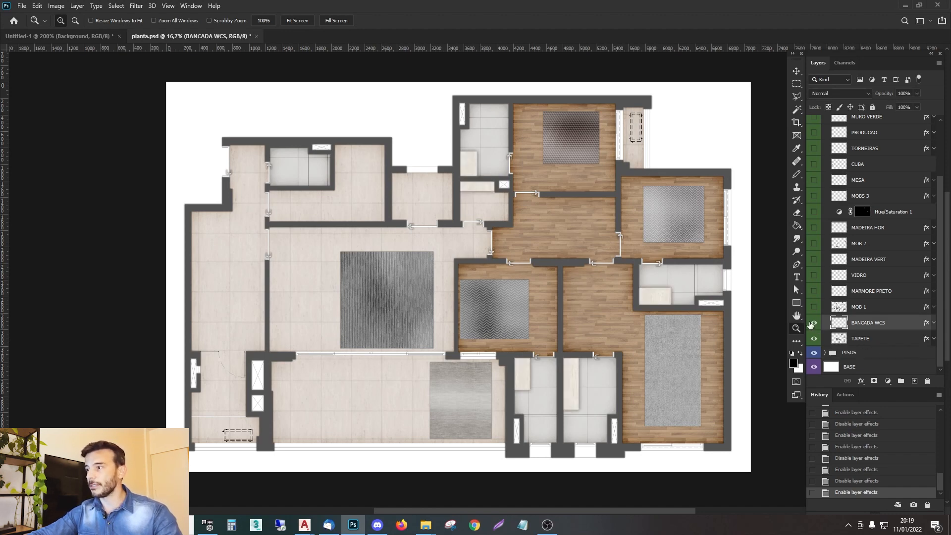
Show the MARMORE PRETO layer and examine its black countertops in the kitchen and the balcony.
left_click(816, 293)
left_click(813, 293)
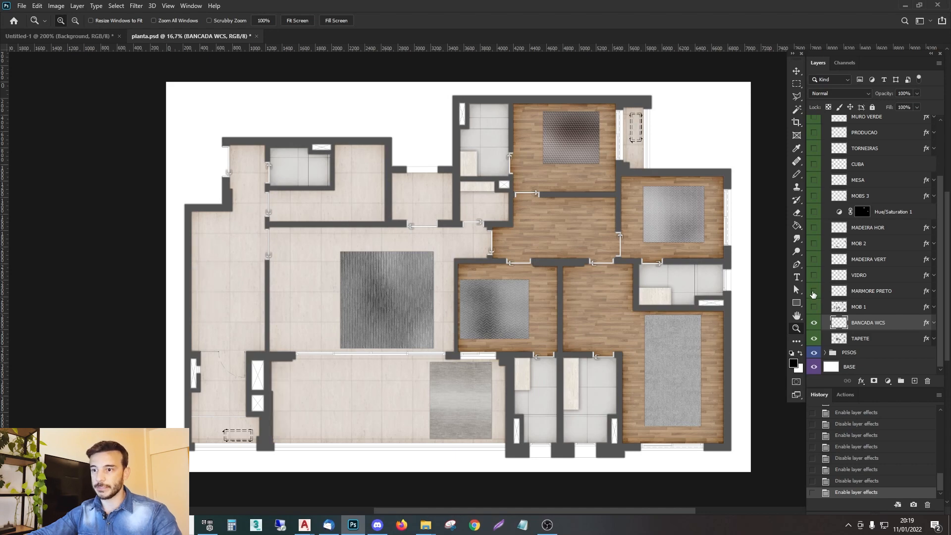
left_click(815, 294)
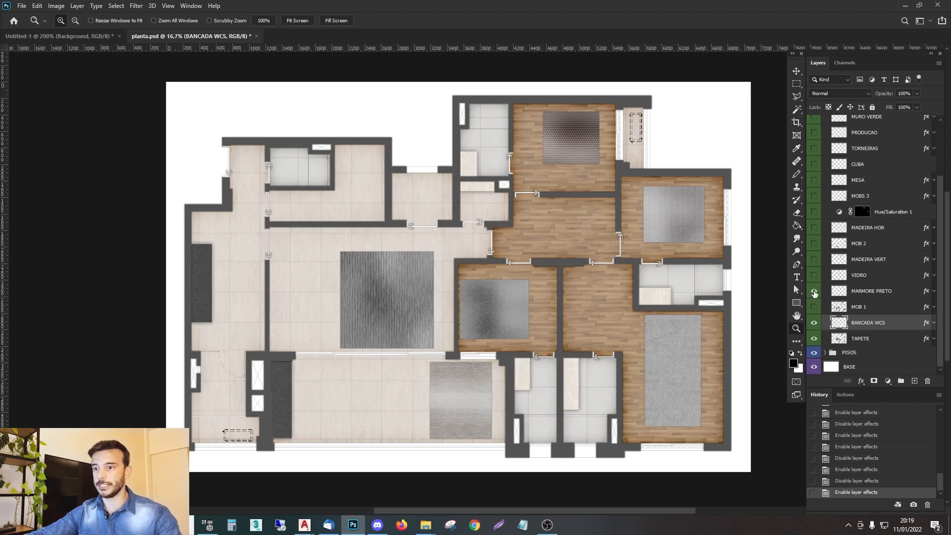
left_click(314, 372)
left_click(315, 372)
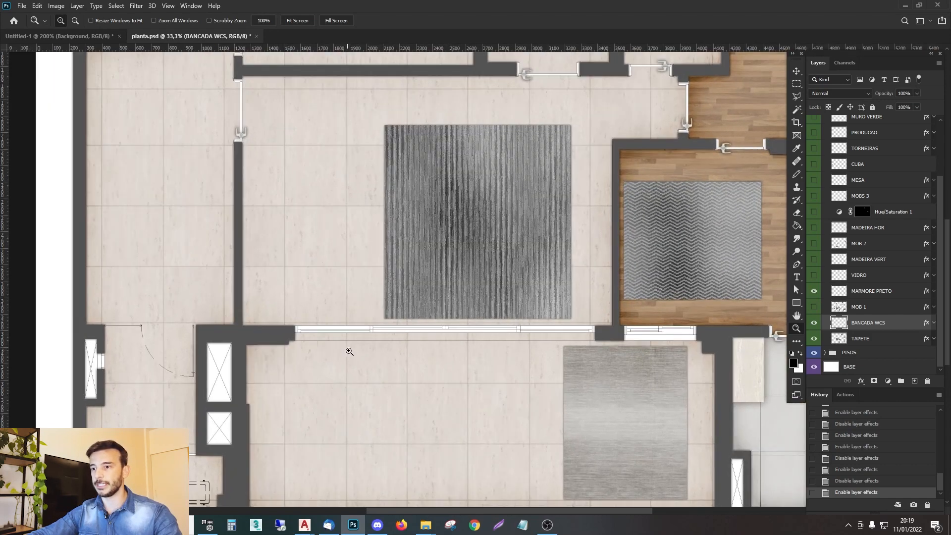
left_click(350, 348, "alt")
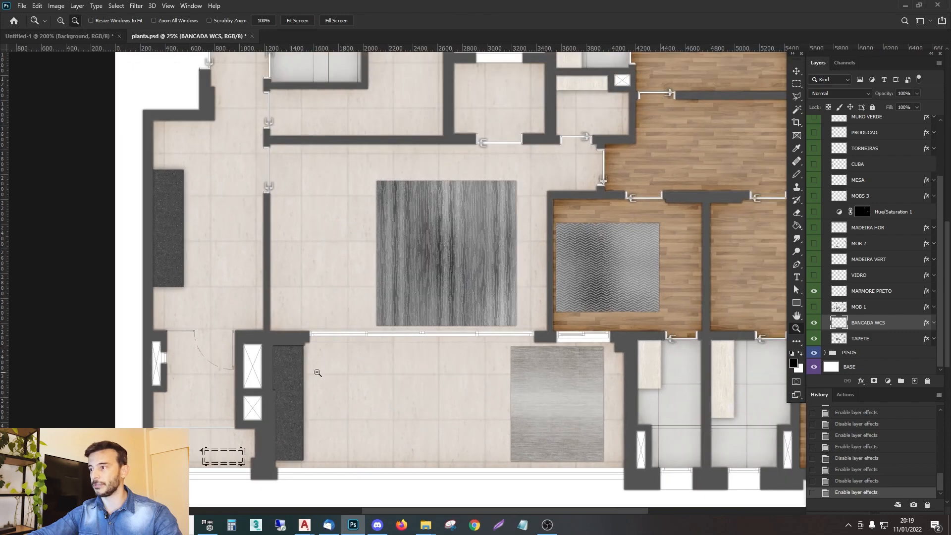
Show and select the MOB 1 furniture layer, comparing the rooms with and without its pieces.
left_click(813, 307)
left_click(812, 307)
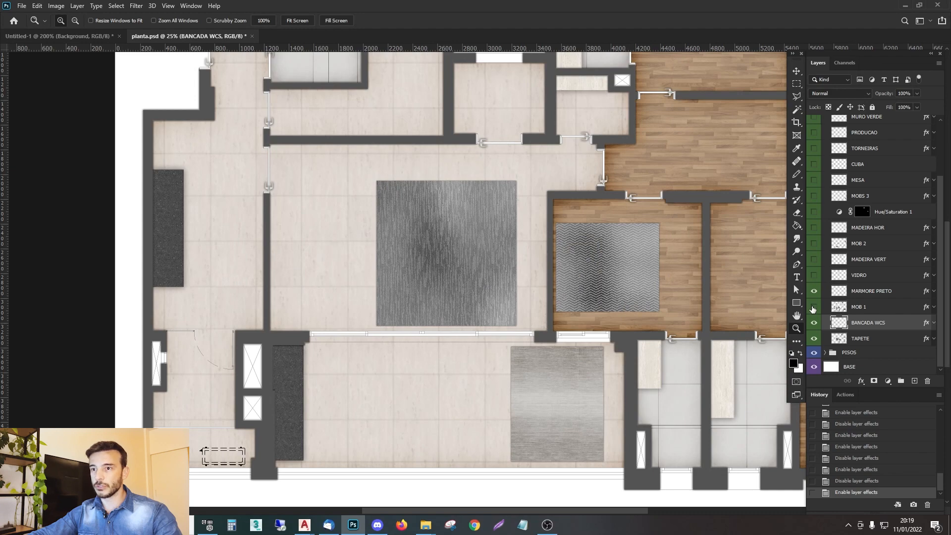
left_click(813, 307)
left_click(813, 307)
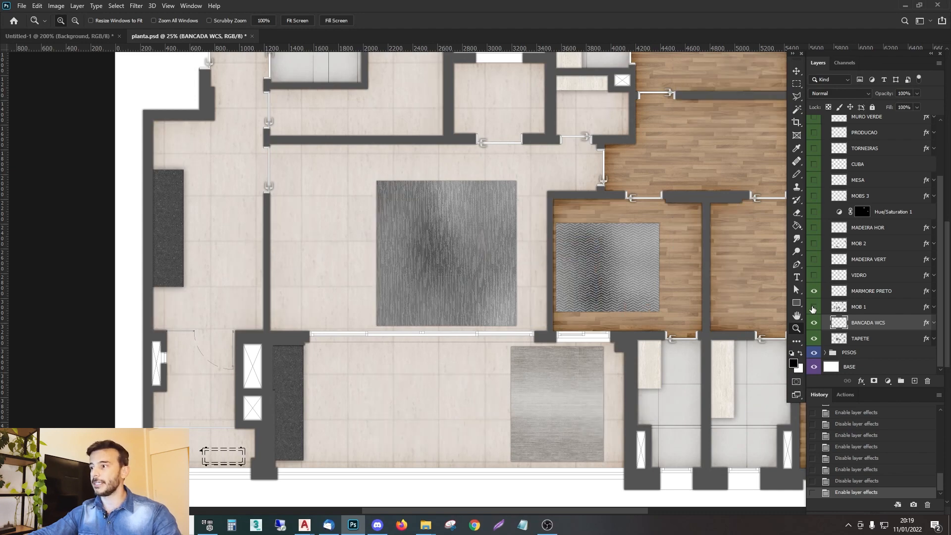
left_click(813, 307)
left_click(864, 307)
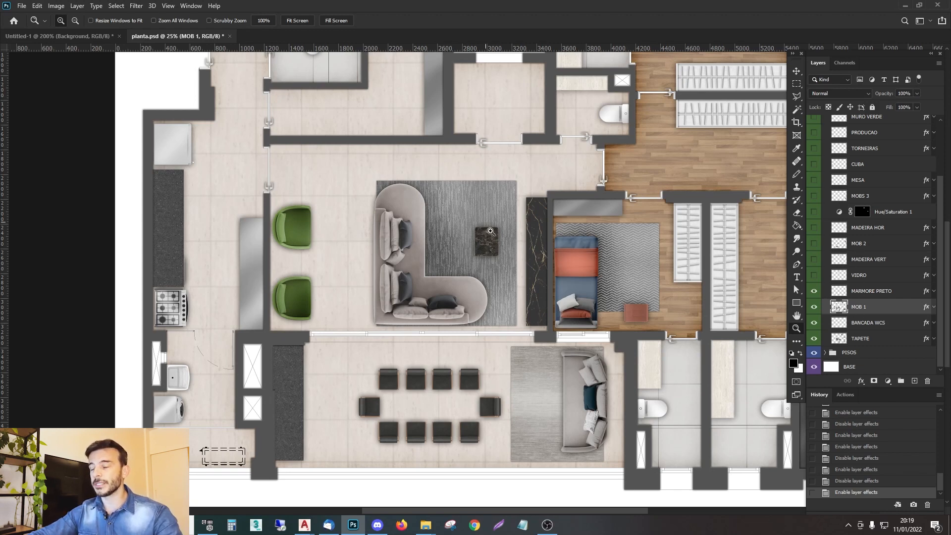
left_click_drag(477, 249, 390, 247)
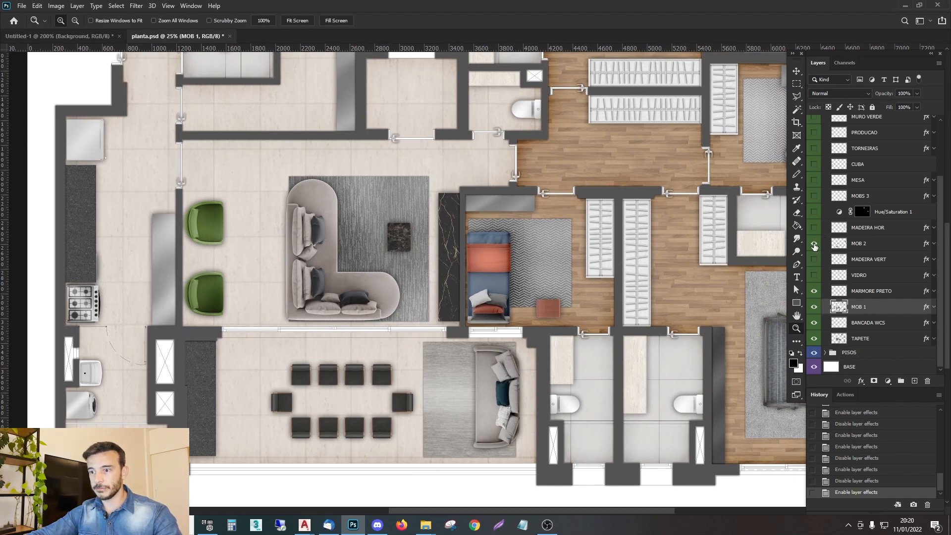
Show the MOB 2 layer, comparing the plan with and without its dining table and upper coffee table.
left_click(813, 244)
left_click(813, 244)
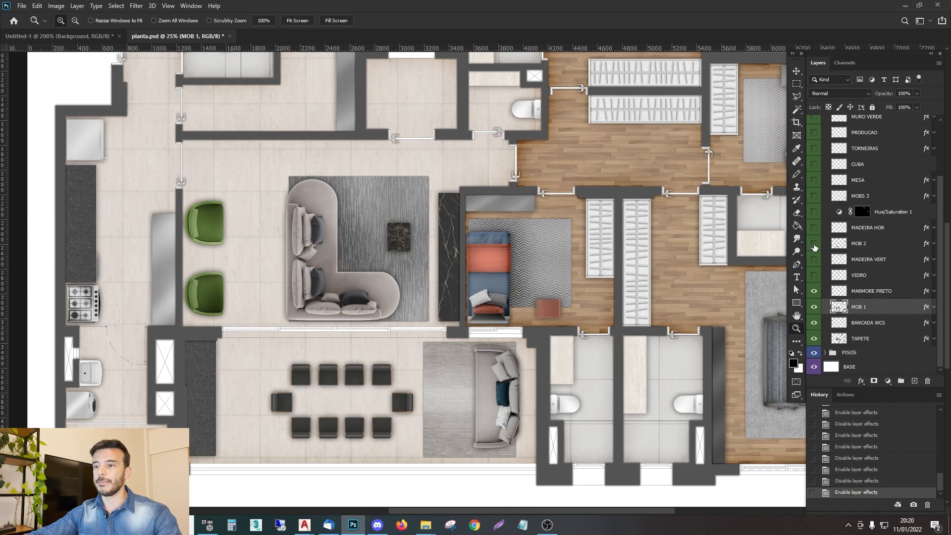
left_click(814, 244)
left_click(813, 244)
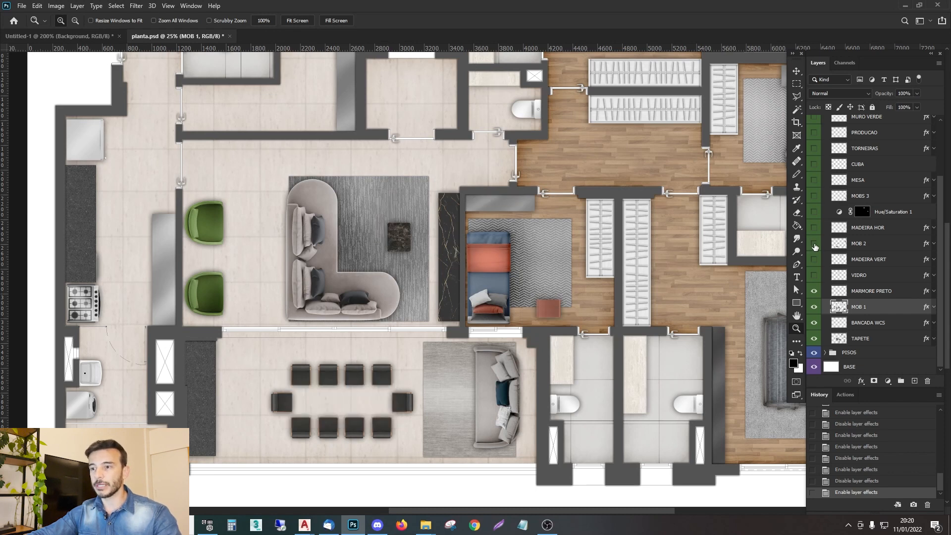
left_click(813, 243)
left_click(813, 244)
left_click(813, 243)
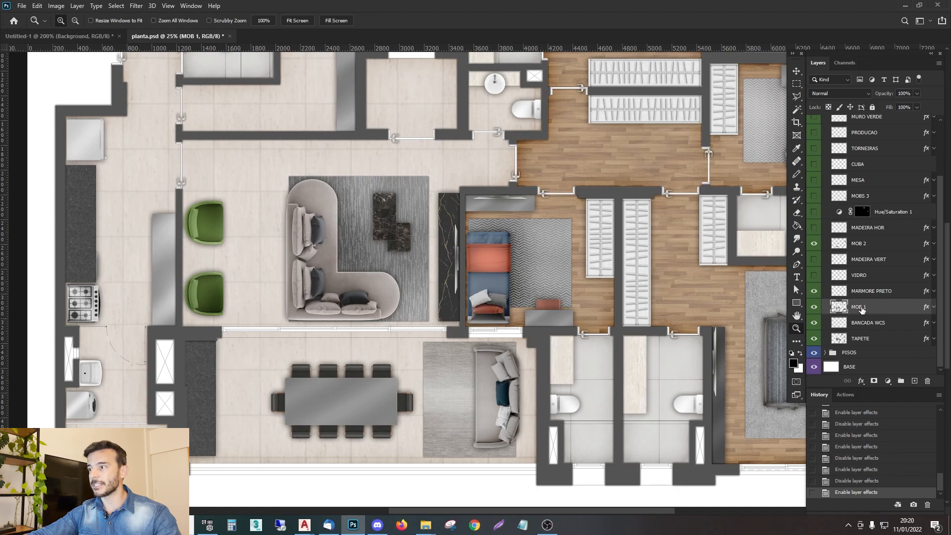
Expand the MOB 1 layer's effects and compare the dining chairs with and without the Outer Glow.
left_click(334, 393)
left_click(334, 392)
left_click(334, 392)
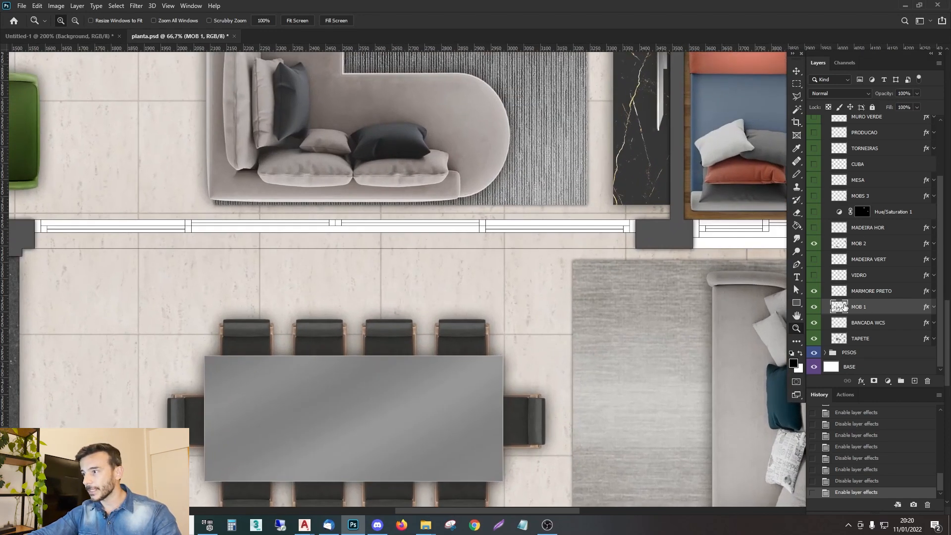
left_click(932, 307)
left_click(841, 319)
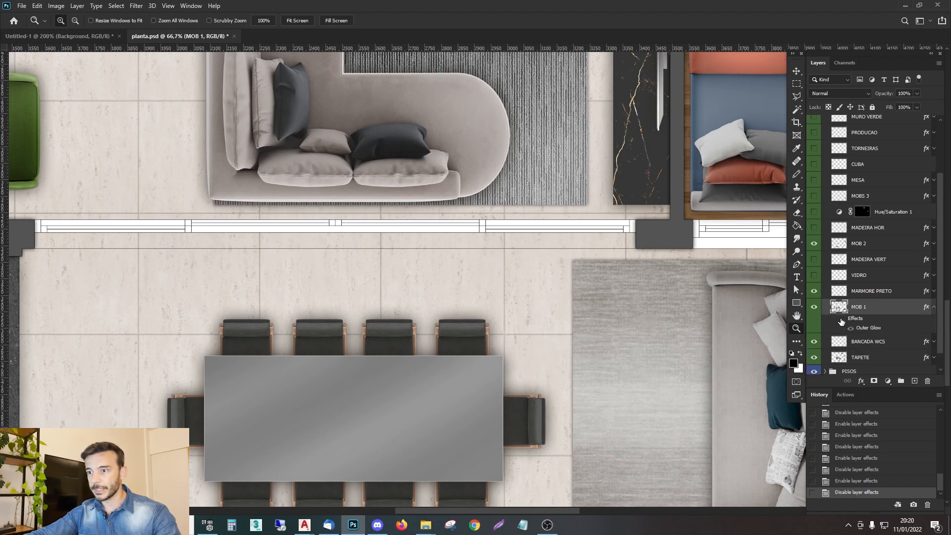
left_click(841, 319)
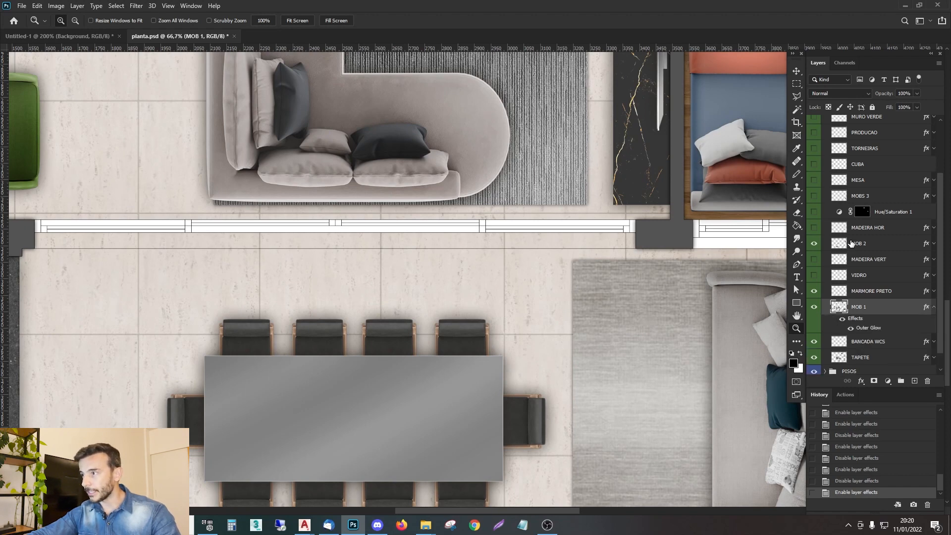
Expand the MOB 2 layer's effects and compare the dining table with and without its Outer Glow.
left_click(886, 243)
left_click(934, 244)
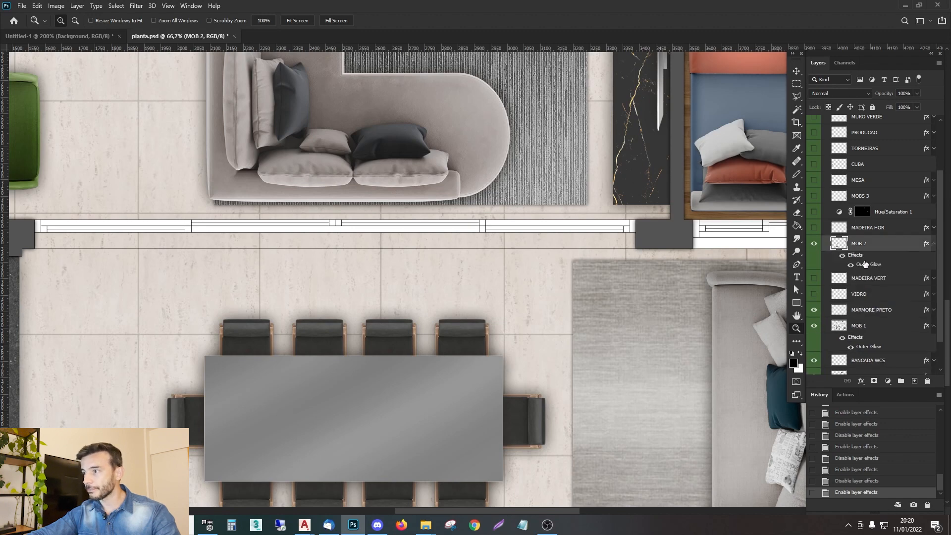
left_click(842, 255)
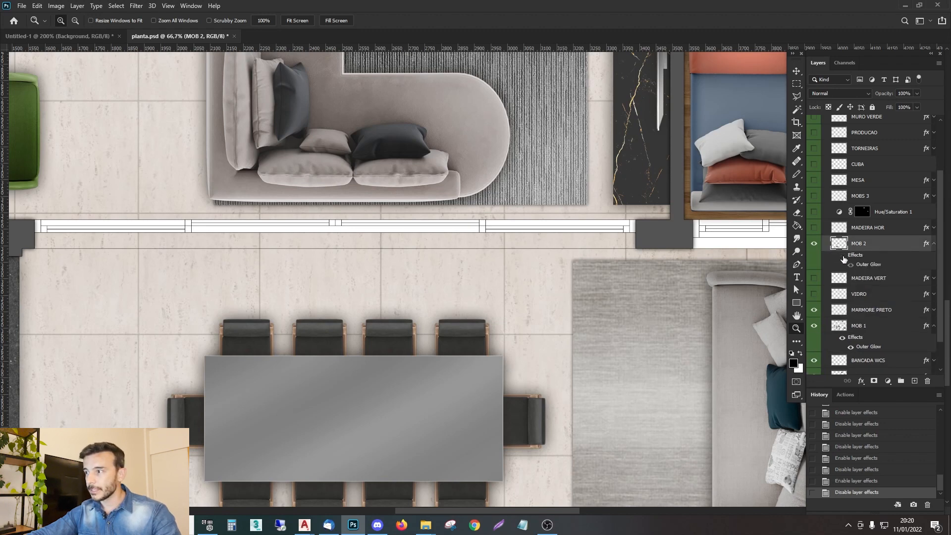
left_click(842, 256)
left_click(851, 265)
Isolate the MOB 2 layer by hiding all others and view its marble coffee table up close.
left_click_drag(475, 159, 450, 281)
left_click(467, 233, "alt")
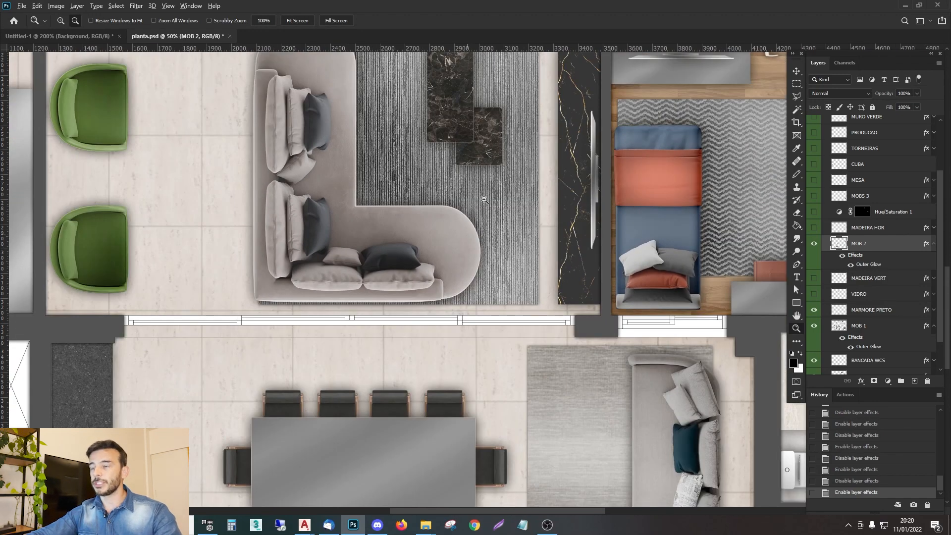
left_click(479, 136)
left_click(478, 136, "alt")
left_click(479, 135, "alt")
left_click(813, 247, "alt")
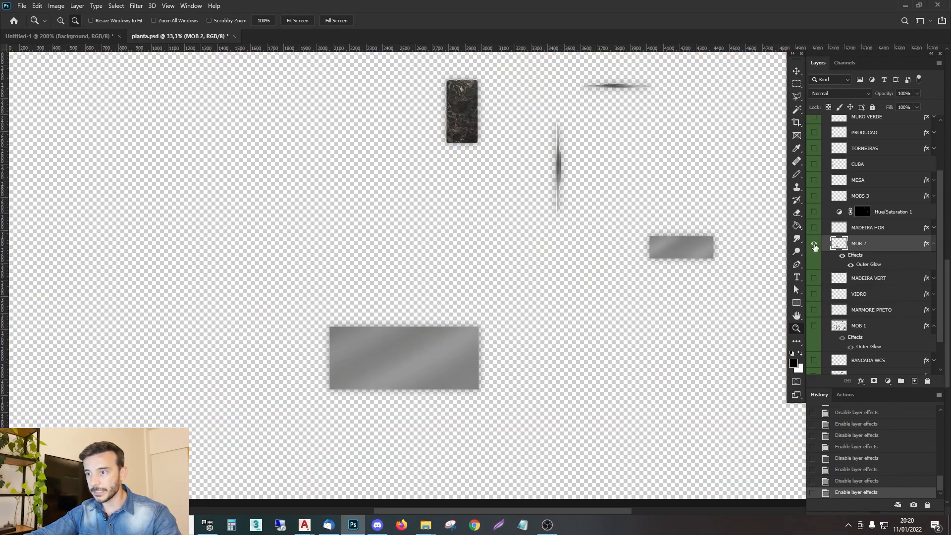
left_click_drag(442, 108, 473, 174)
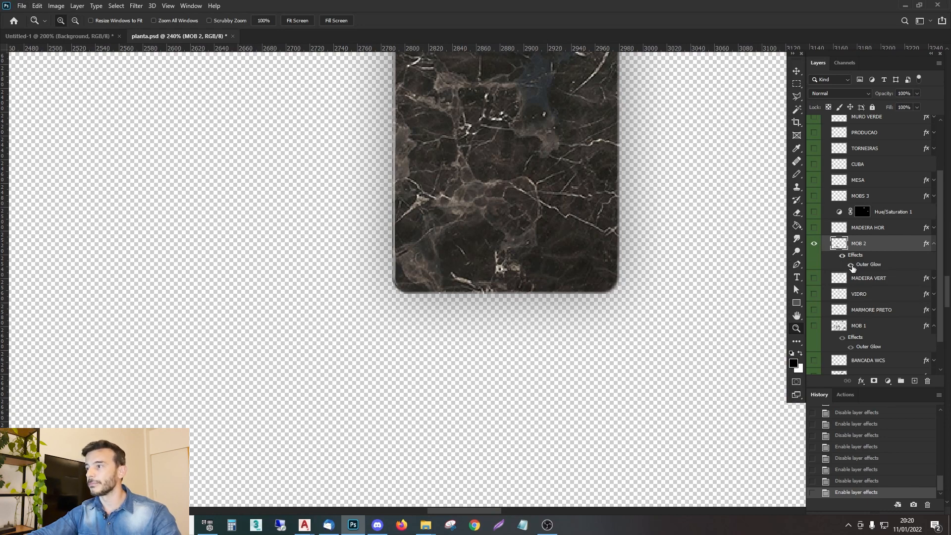
Compare the isolated coffee table's edges with and without the MOB 2 Outer Glow.
left_click(849, 266)
left_click(850, 266)
left_click(851, 266)
left_click(850, 265)
Bring back the other layers and compare the MOB 2 Outer Glow's shadow over the rug and lower coffee table.
left_click(814, 244, "alt")
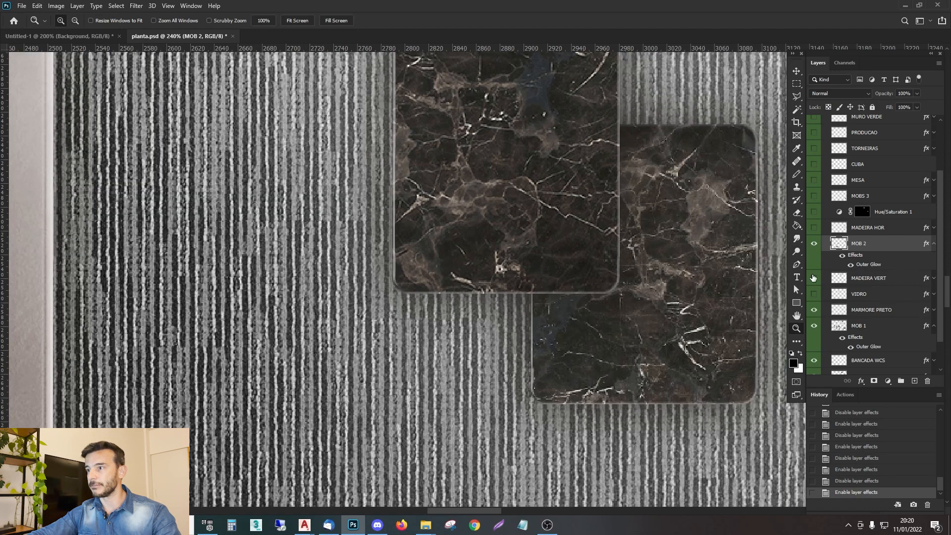
left_click(850, 265)
left_click(850, 265)
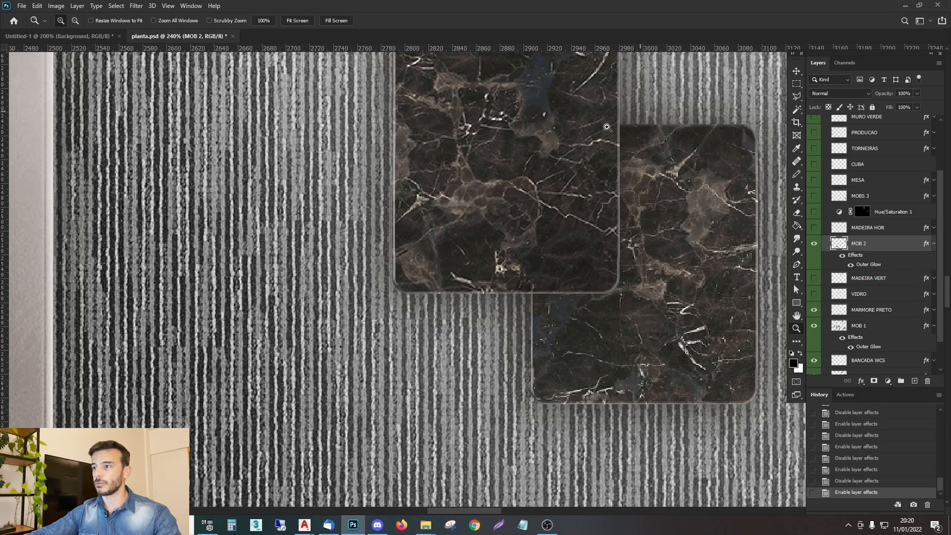
Toggle the MOB 2 Outer Glow off and on again to recheck the depth between the two stacked marble tables.
left_click(850, 265)
left_click(850, 265)
left_click(850, 265)
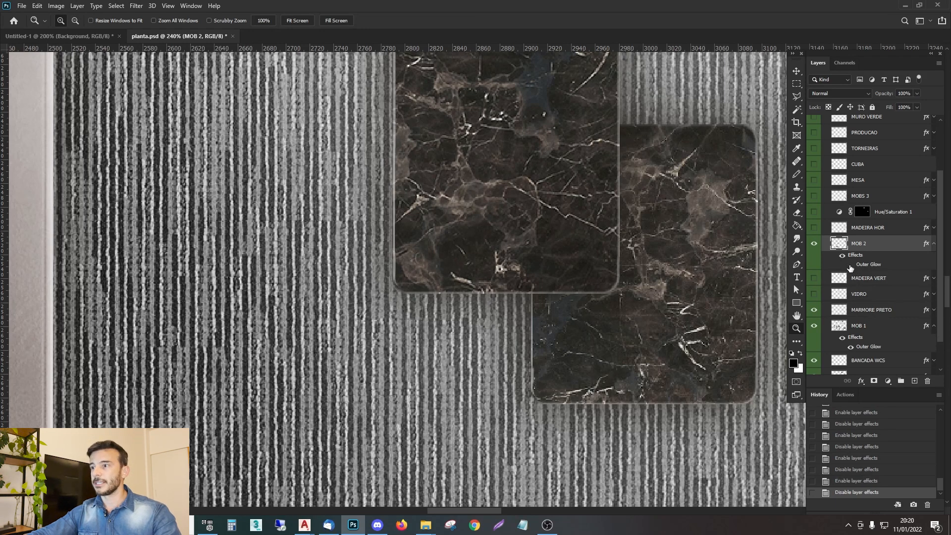
left_click(850, 266)
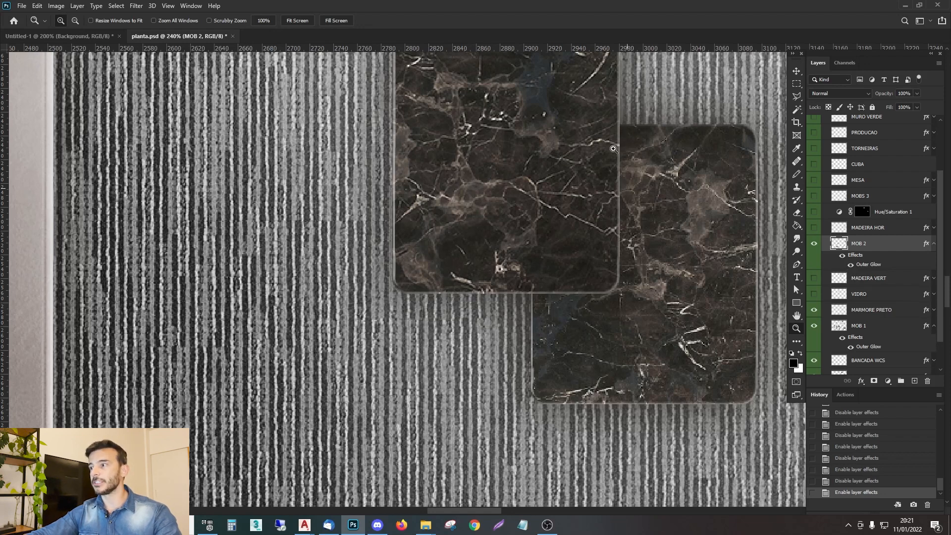
scroll(555, 195, "down", 5)
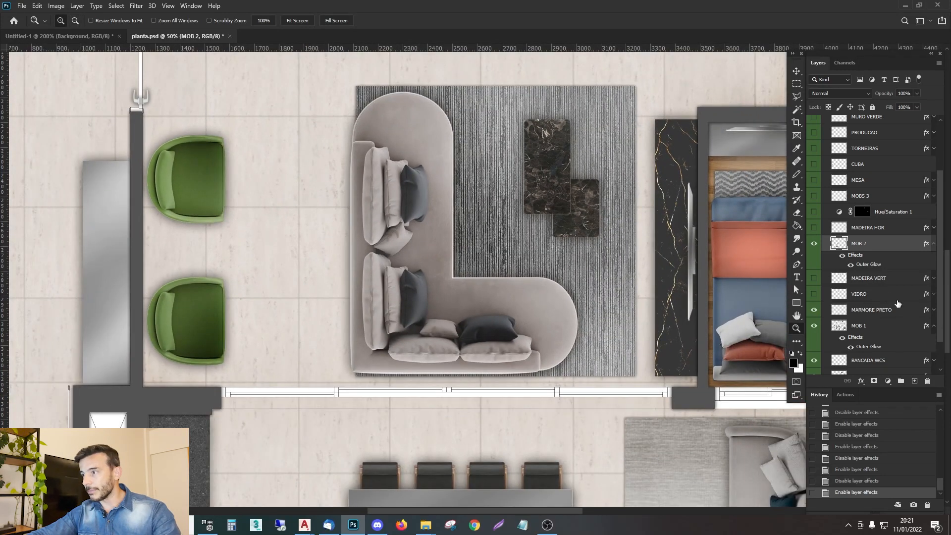
Show the VIDRO layer and load its contents as a selection to locate the glass pieces, clearing the selection when done.
left_click(880, 296)
key("ctrl+minus")
key("ctrl+minus")
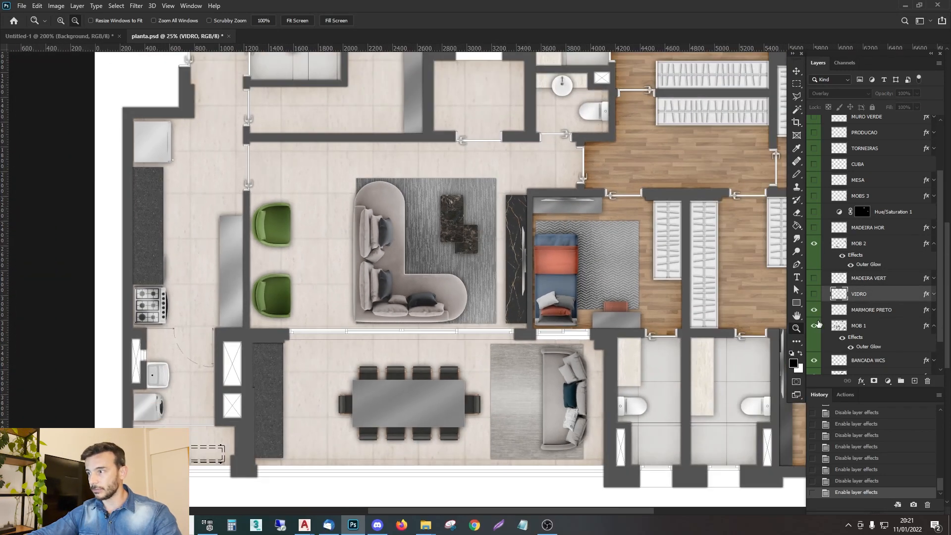
left_click(813, 295)
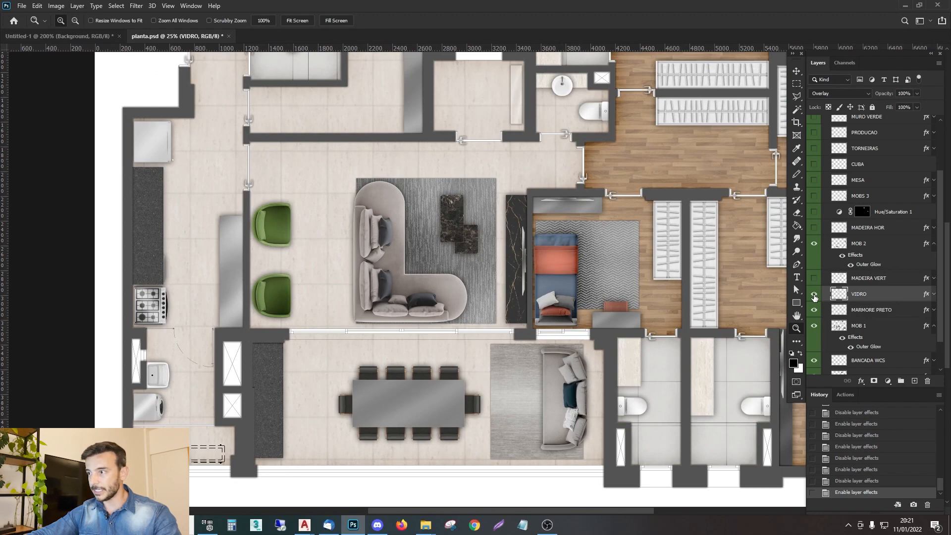
left_click(838, 294, "ctrl")
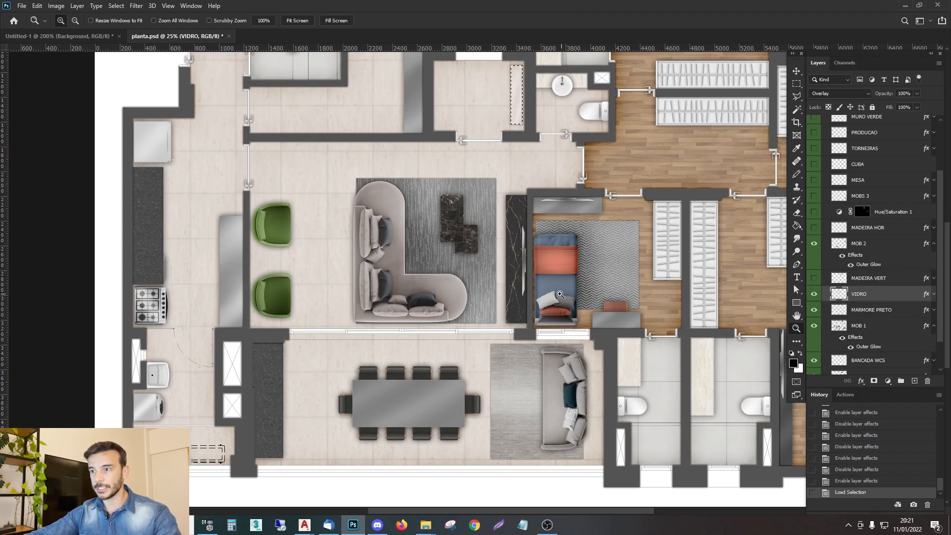
left_click(444, 295, "alt")
left_click_drag(566, 182, 522, 231)
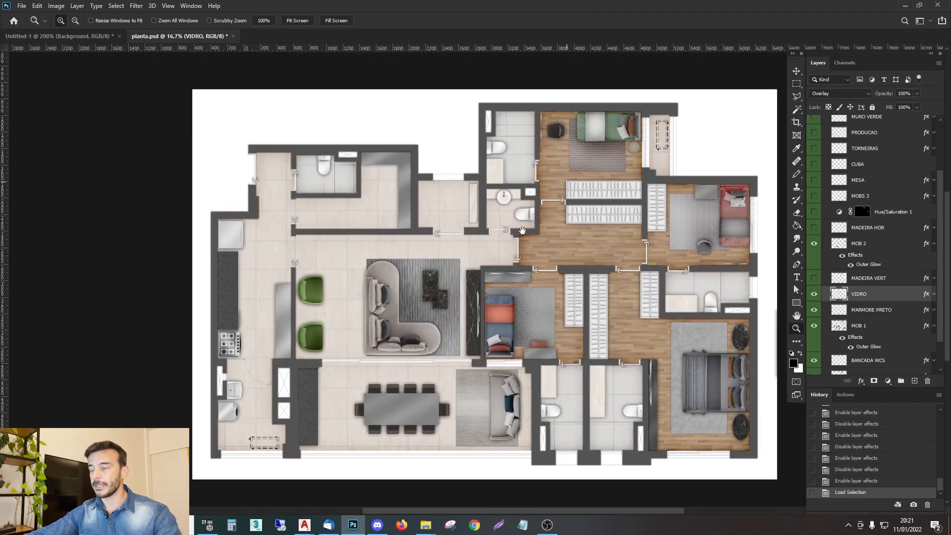
key("ctrl+d")
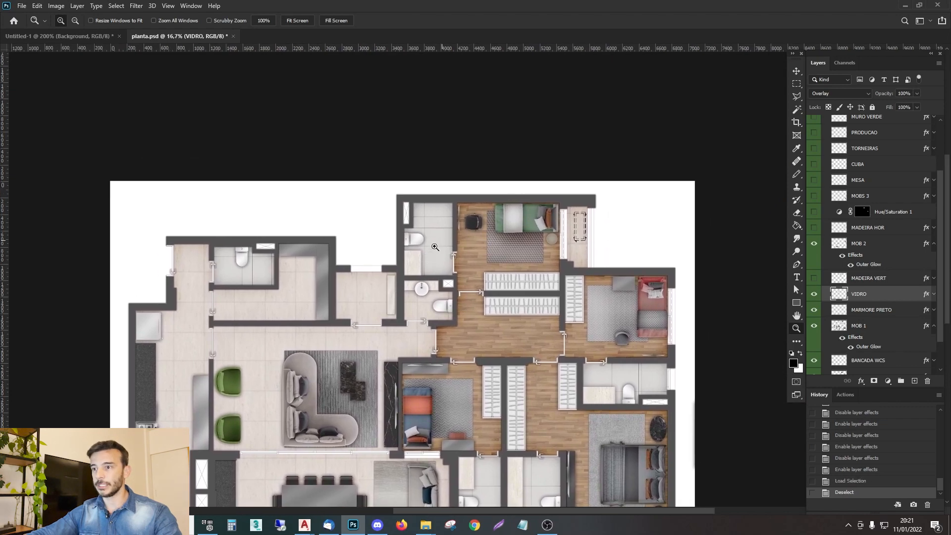
Compare the entrance hall's glass sideboard with and without the VIDRO layer and examine the layer's list of effects.
left_click_drag(442, 240, 297, 347)
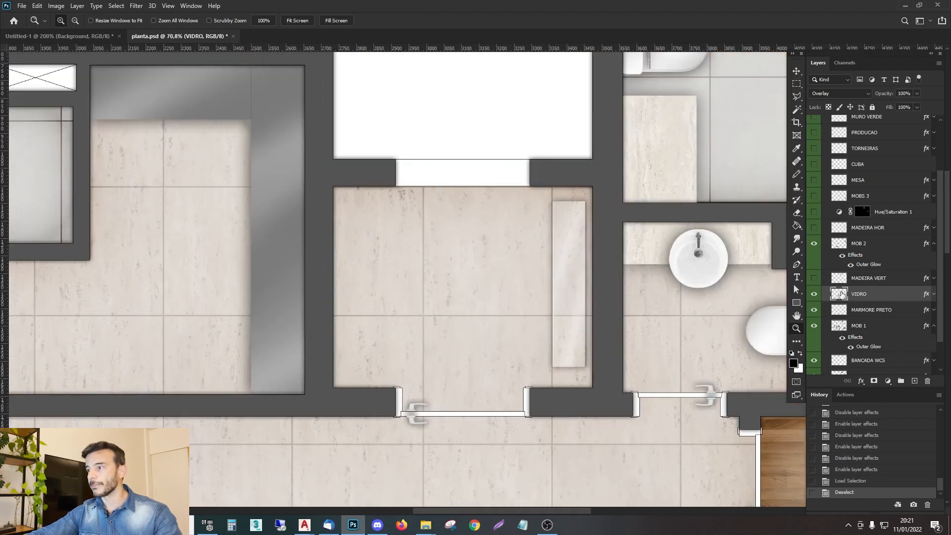
left_click(814, 295)
left_click(814, 295)
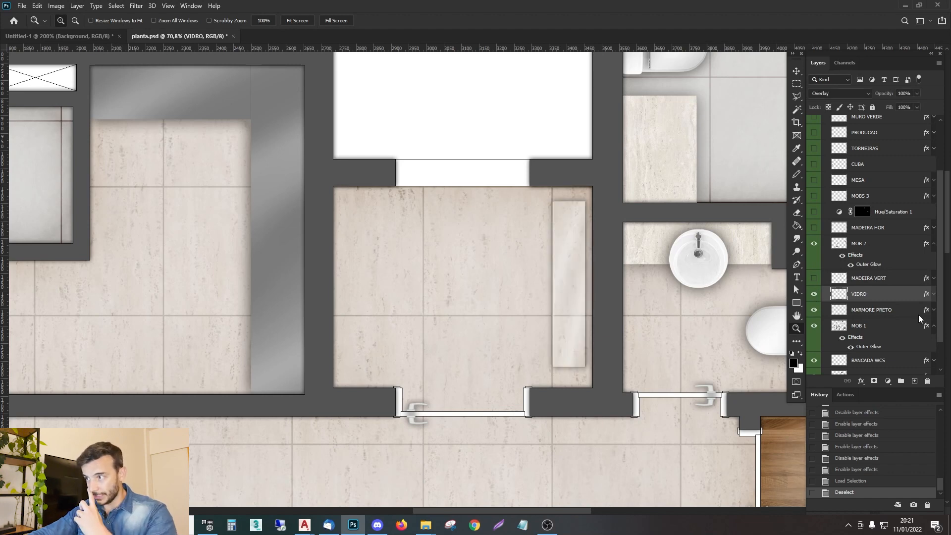
left_click(933, 293)
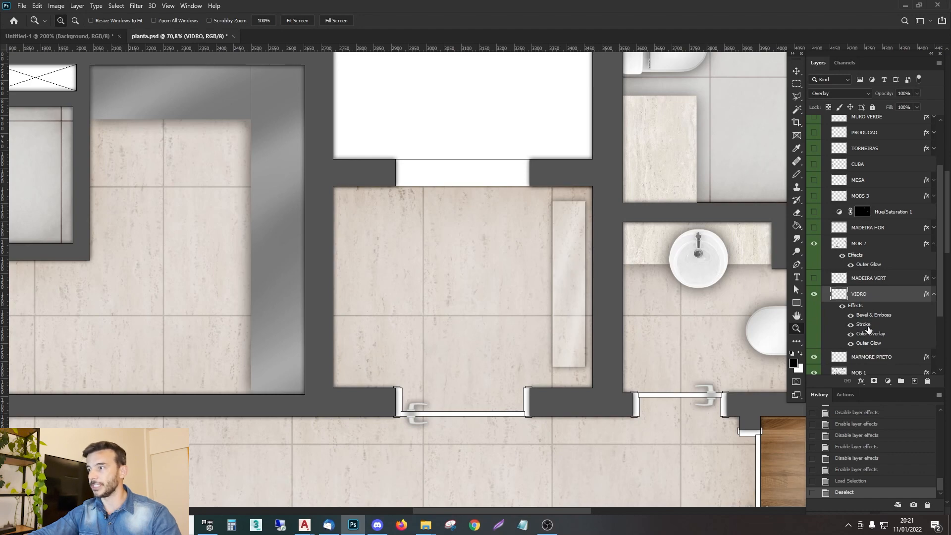
left_click(933, 293)
Show the MADEIRA VERT layer and compare the wooden desk in the green-bed room with and without it.
left_click(509, 226, "alt")
left_click(509, 227, "alt")
left_click(495, 231, "alt")
left_click(481, 248, "alt")
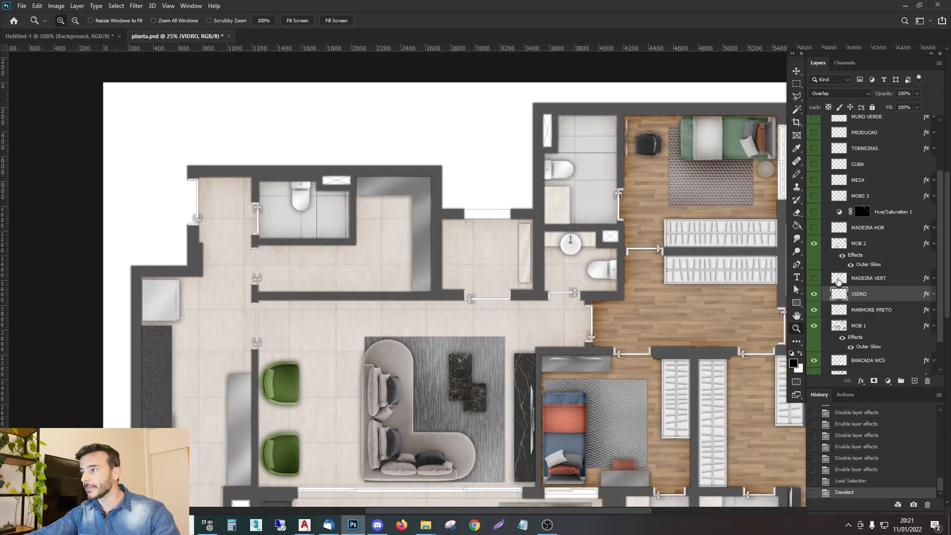
left_click(829, 283)
left_click(812, 280)
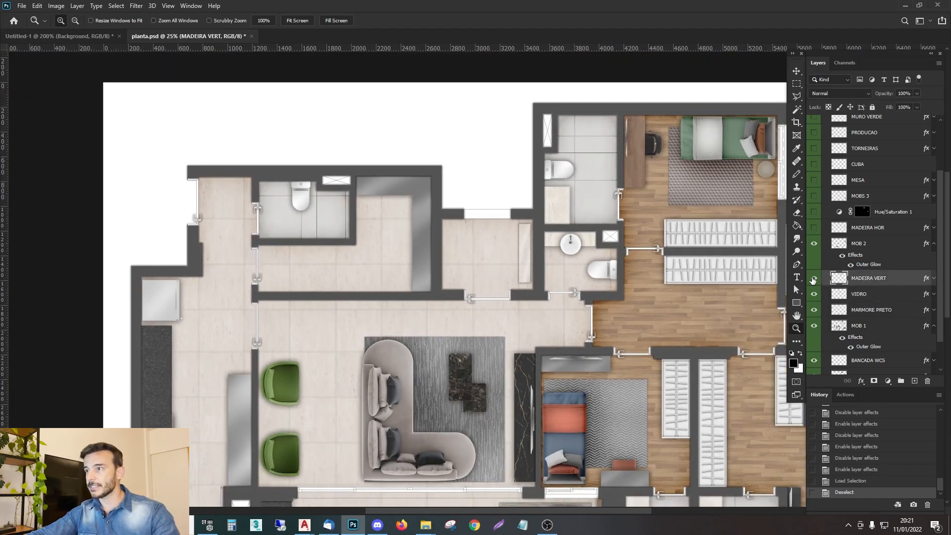
left_click(813, 280)
left_click(812, 281)
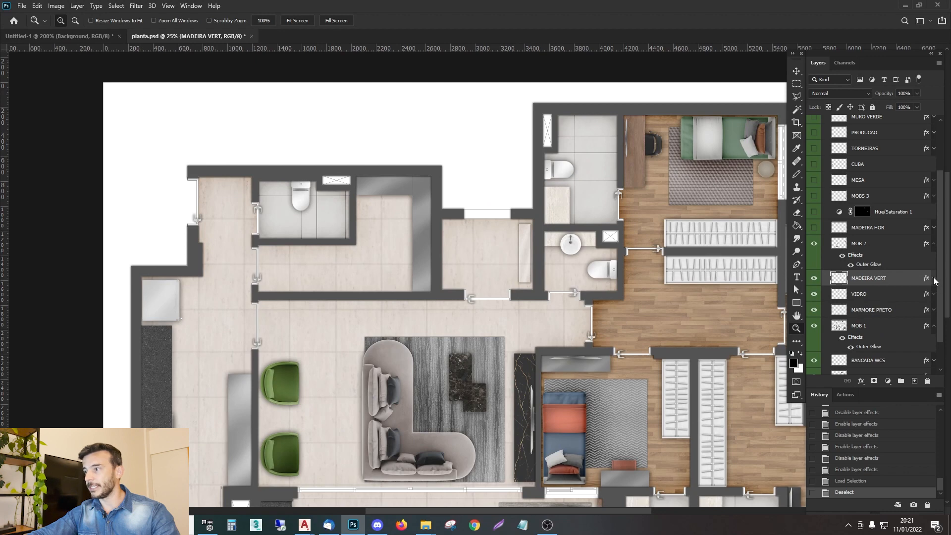
Expand the MADEIRA VERT effects and compare the desk with and without its Pattern Overlay, collapsing the list when done.
left_click(933, 278)
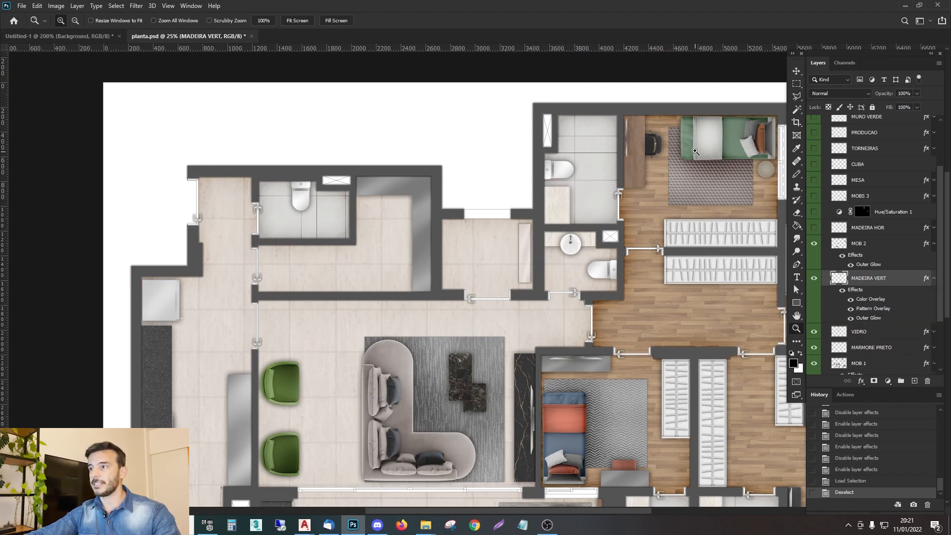
left_click(851, 310)
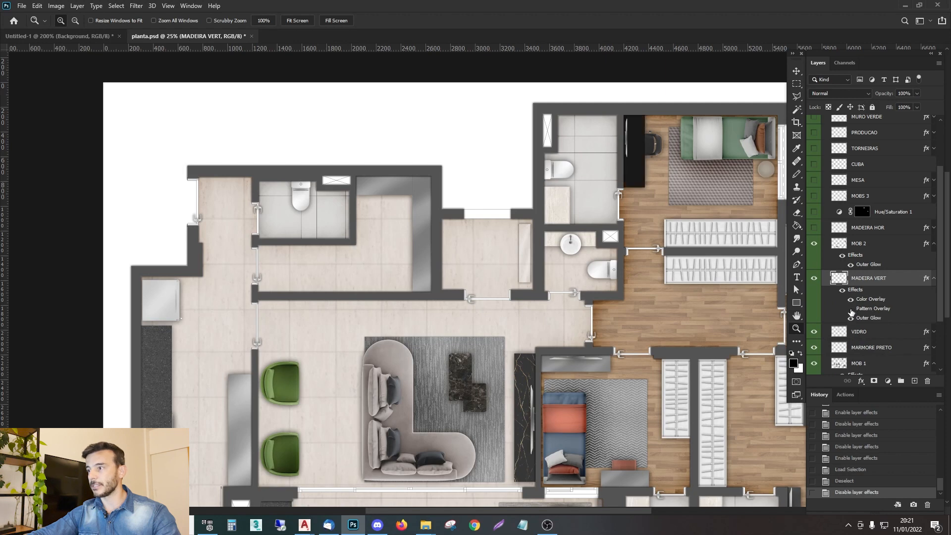
left_click(851, 310)
left_click(851, 310)
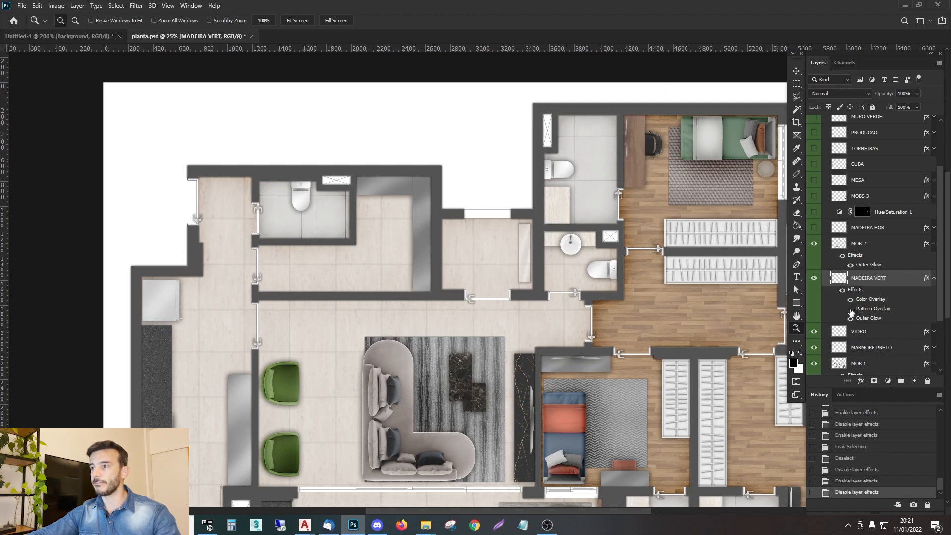
left_click(850, 308)
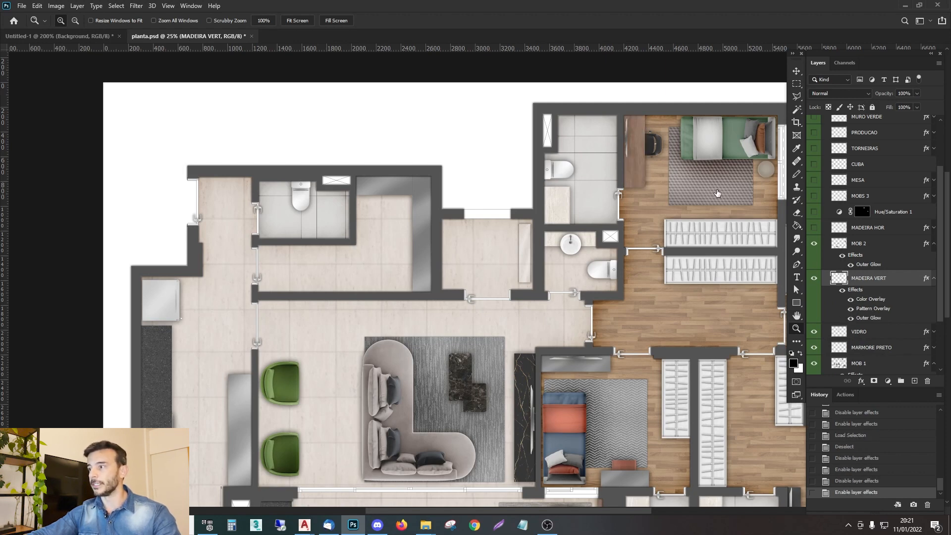
left_click(934, 279)
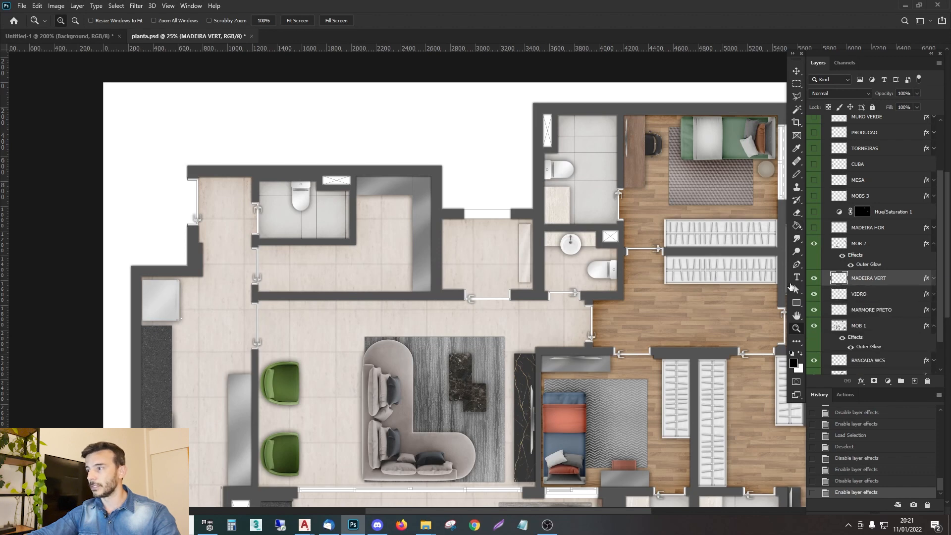
Show the MADEIRA HOR layer and load its contents as a selection to locate the horizontal-grain wood pieces, clearing the selection when done.
left_click(823, 230)
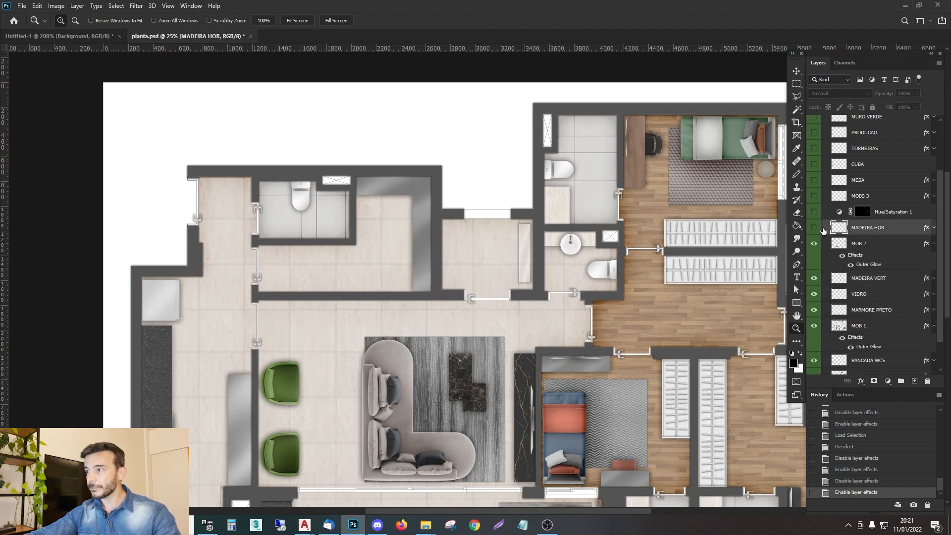
left_click(814, 228)
left_click_drag(563, 317, 481, 282)
left_click(838, 228, "ctrl")
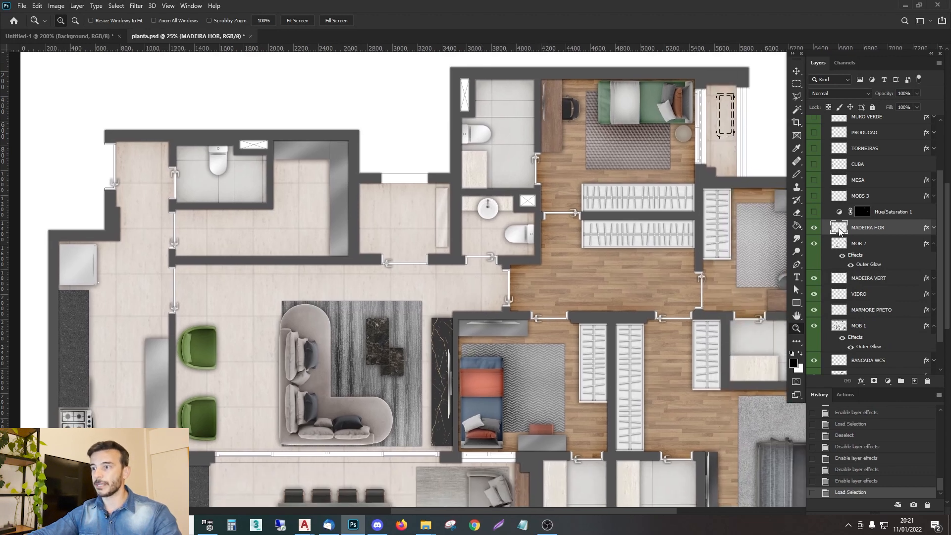
key("ctrl+d")
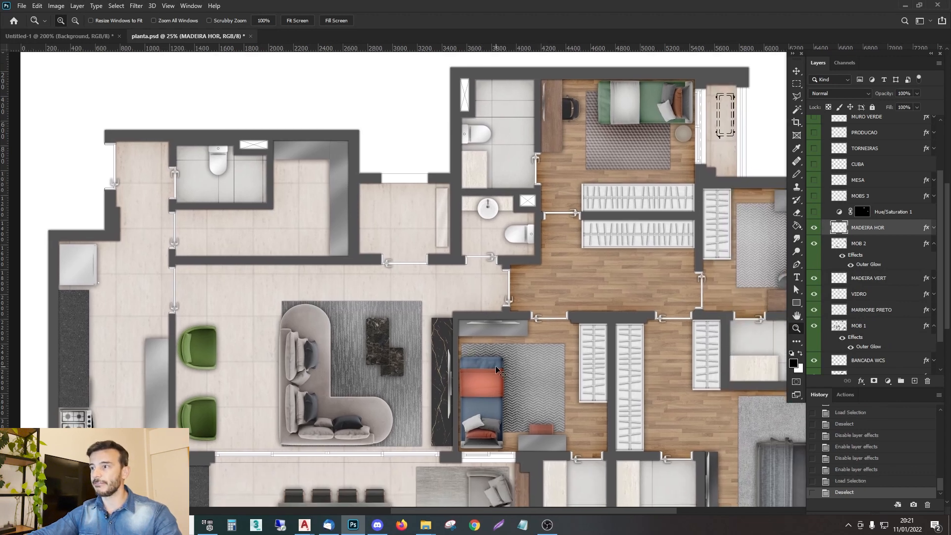
left_click(839, 227, "ctrl")
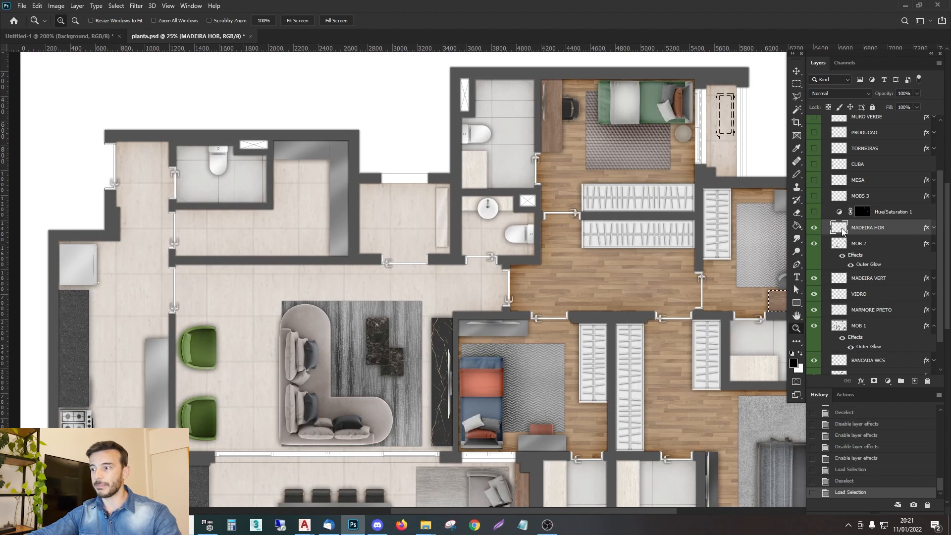
key("ctrl+d")
scroll(649, 296, "right", 3)
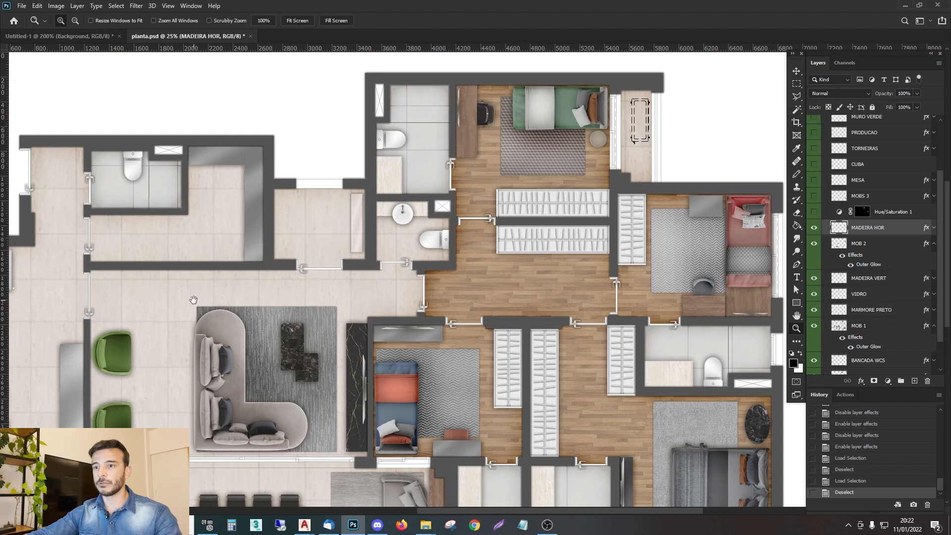
left_click_drag(191, 299, 399, 265)
left_click(323, 280)
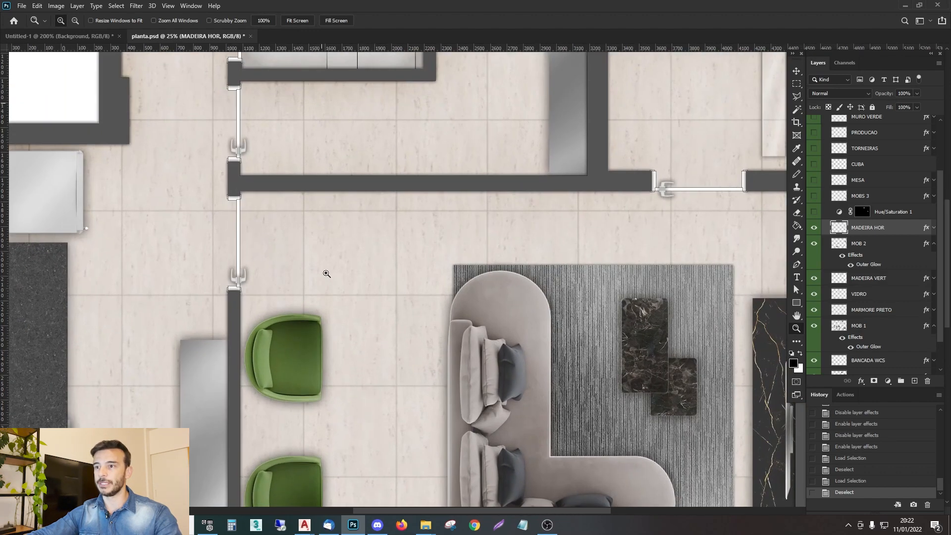
left_click(342, 218, "alt")
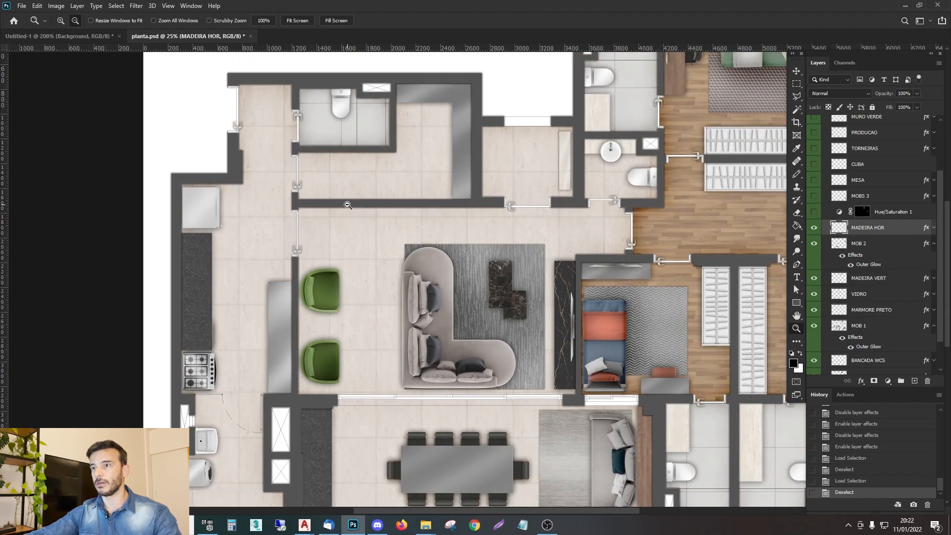
Show the Hue/Saturation 1 adjustment layer and compare the whole plan with and without it.
left_click(363, 143, "alt")
left_click(356, 225, "alt")
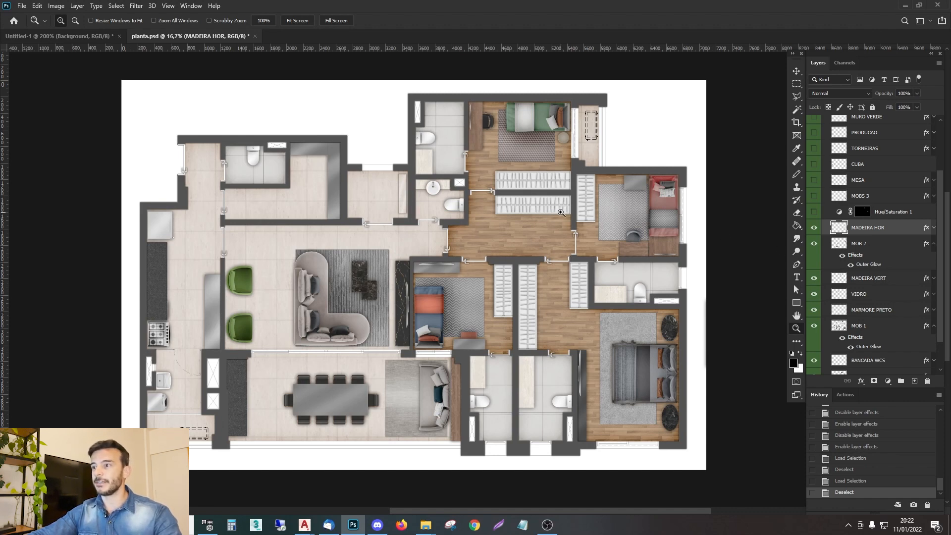
left_click(838, 212)
left_click(814, 212)
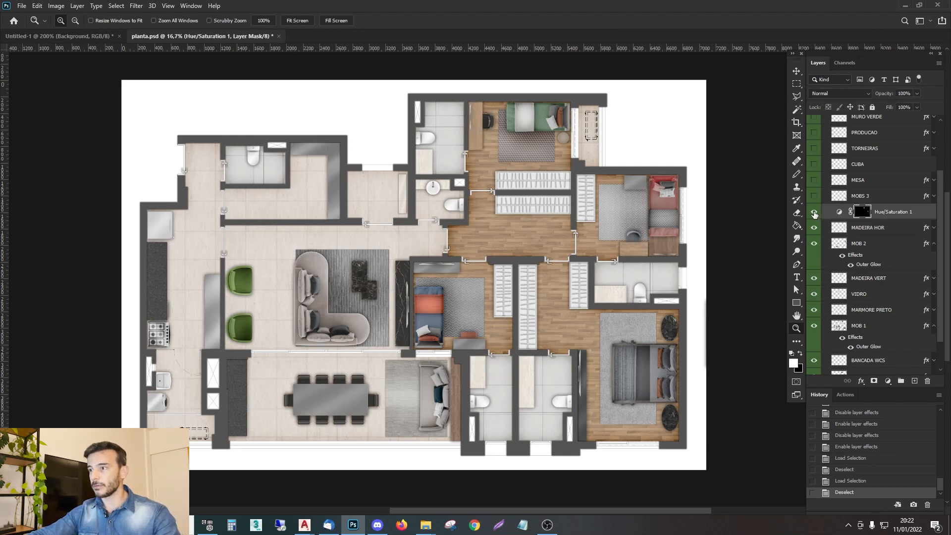
left_click(814, 213)
left_click(814, 213)
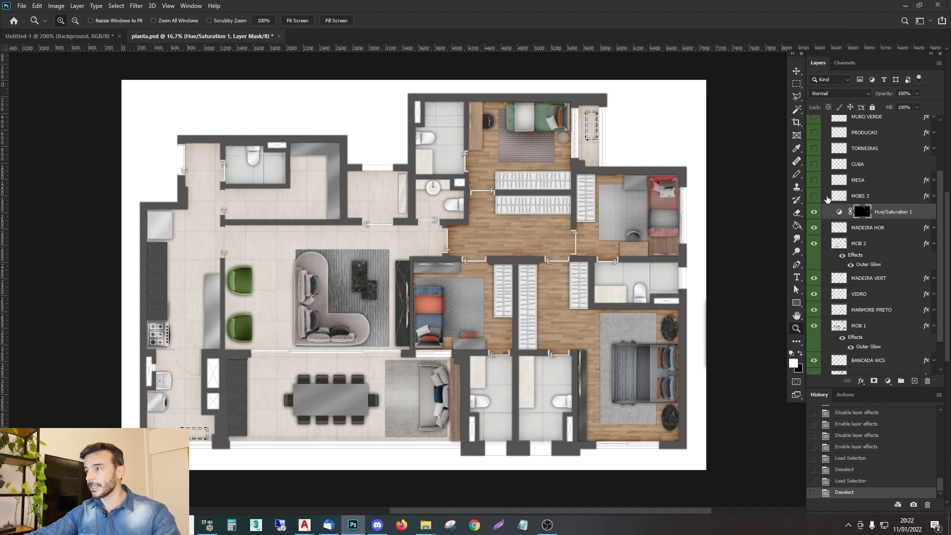
Show the MOBS 3 layer and compare the plan with and without its pieces, such as the small round side tables.
left_click(848, 196)
left_click(812, 197)
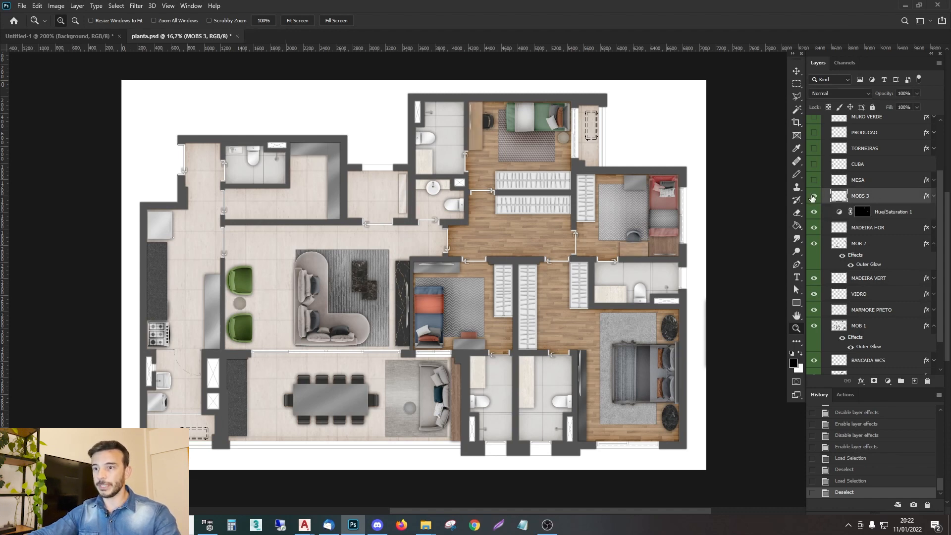
left_click(813, 197)
left_click(812, 198)
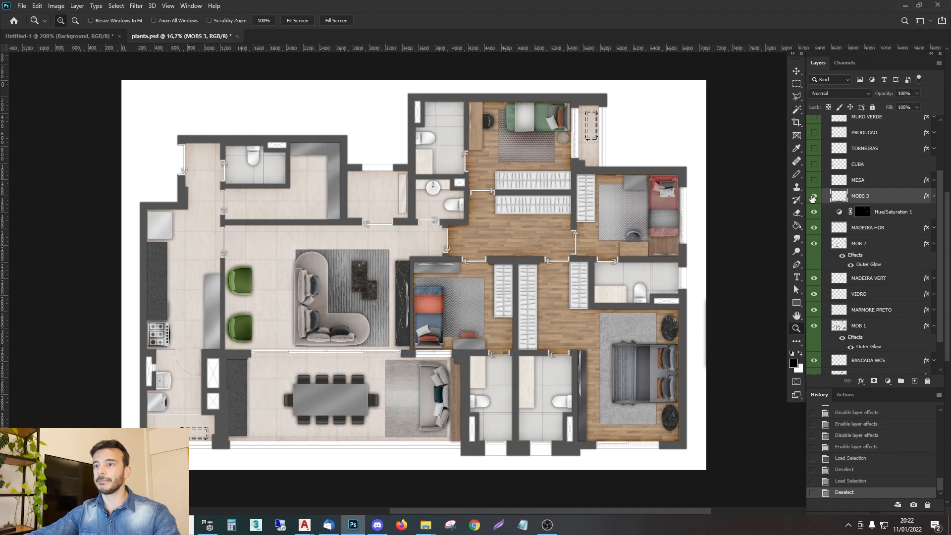
left_click(813, 198)
left_click(813, 196)
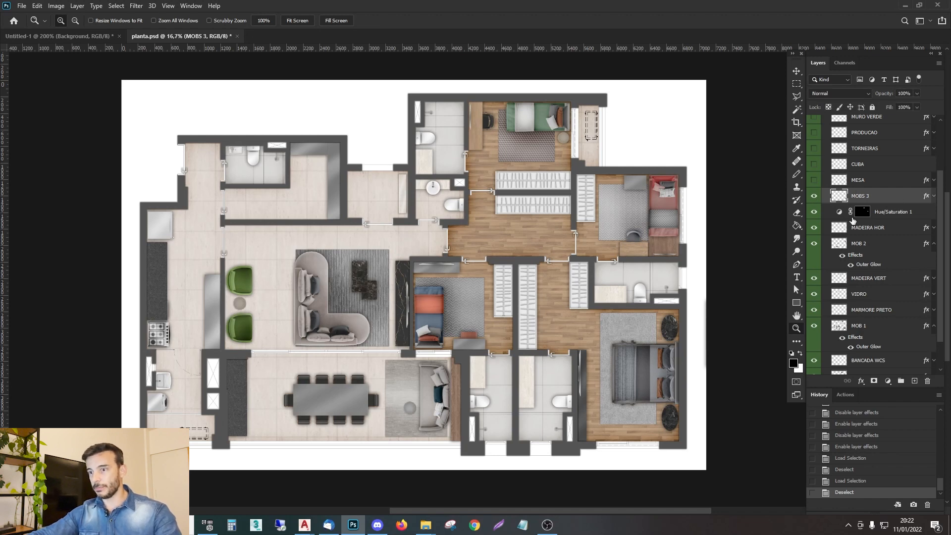
Show the MESA, CUBA, TORNEIRAS and PRODUCAO layers and compare the plan with and without the PRODUCAO decoration objects.
scroll(834, 199, "up", 2)
left_click(814, 230)
left_click(812, 214)
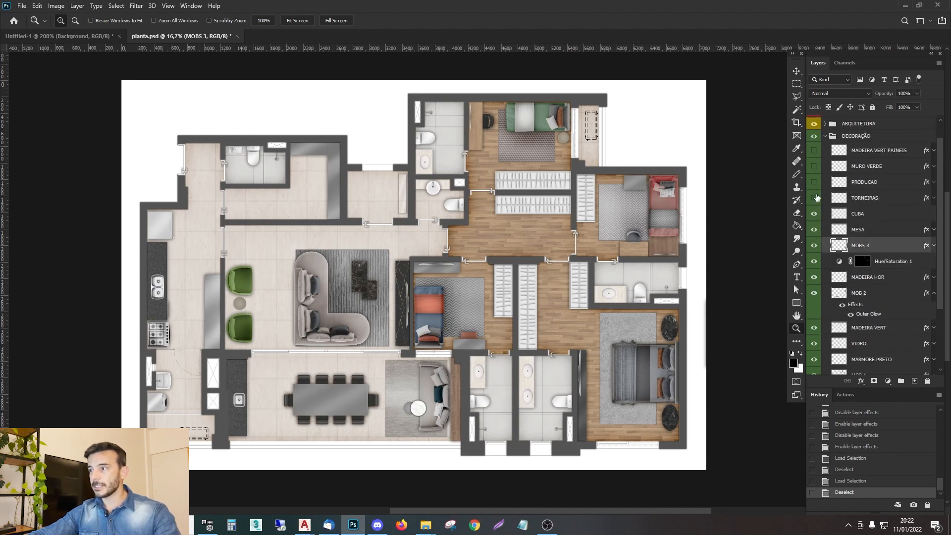
left_click_drag(814, 198, 816, 169)
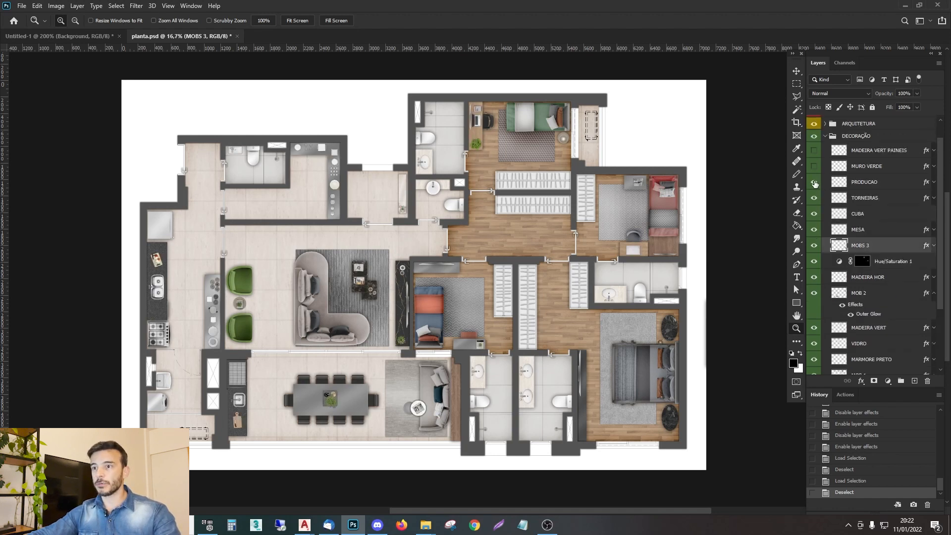
left_click(814, 183)
left_click(815, 184)
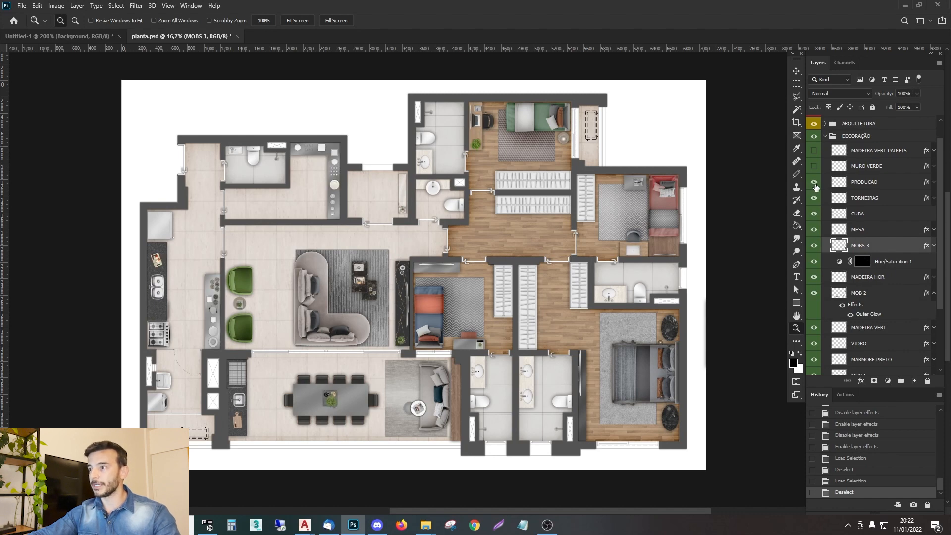
Compare the plan with and without the PRODUCAO layer, and list its effects to compare its Outer Glow on and off.
left_click(814, 182)
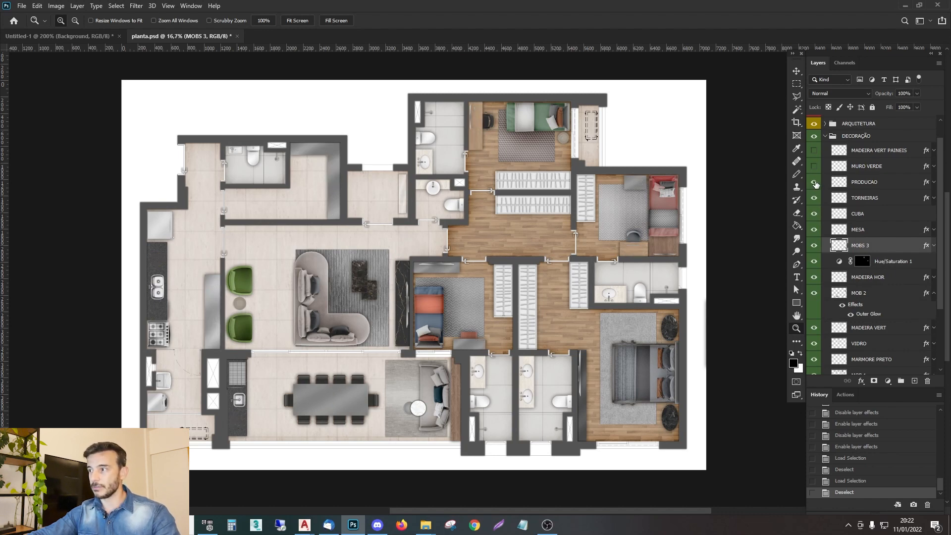
left_click(814, 183)
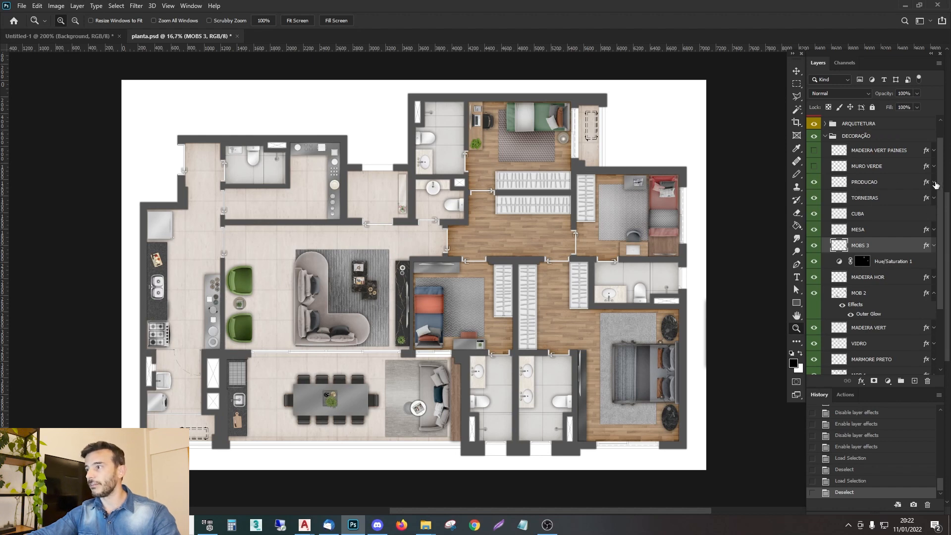
left_click(935, 182)
left_click(850, 204)
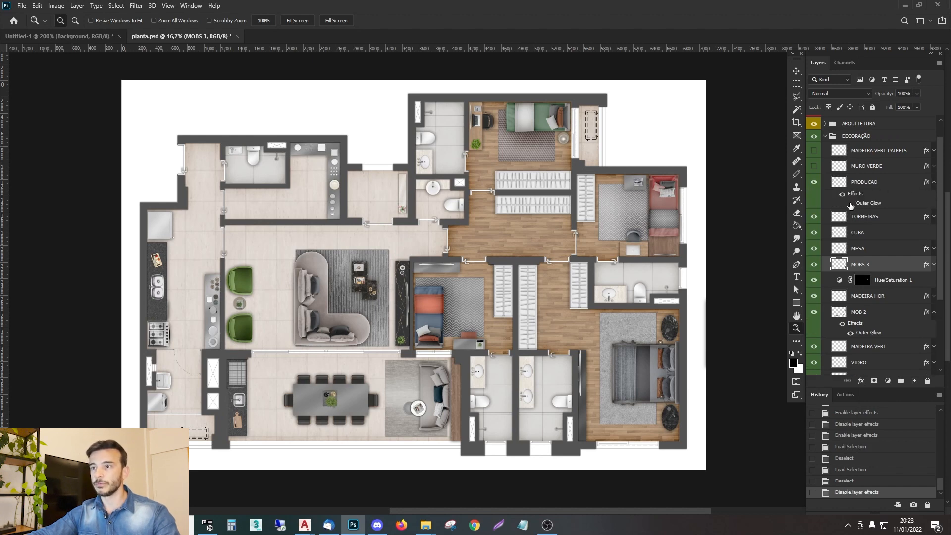
left_click(850, 202)
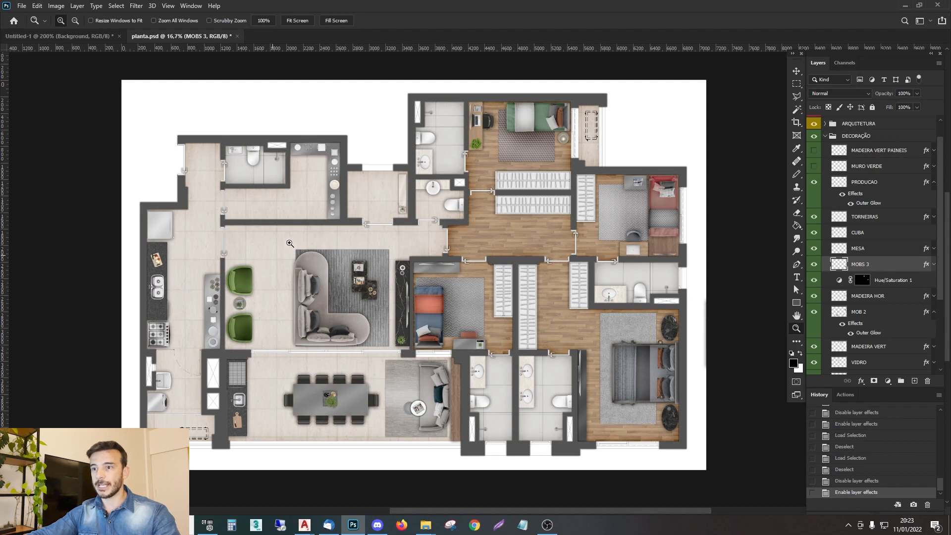
Examine the kitchen counter and green armchairs up close with the PRODUCAO layer's Outer Glow off and on.
left_click_drag(246, 265, 193, 335)
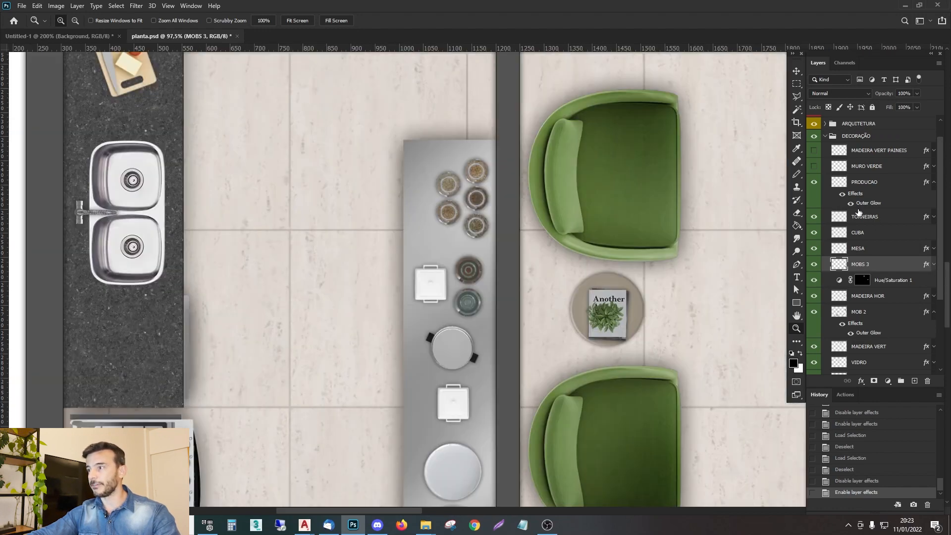
left_click(850, 204)
left_click(849, 203)
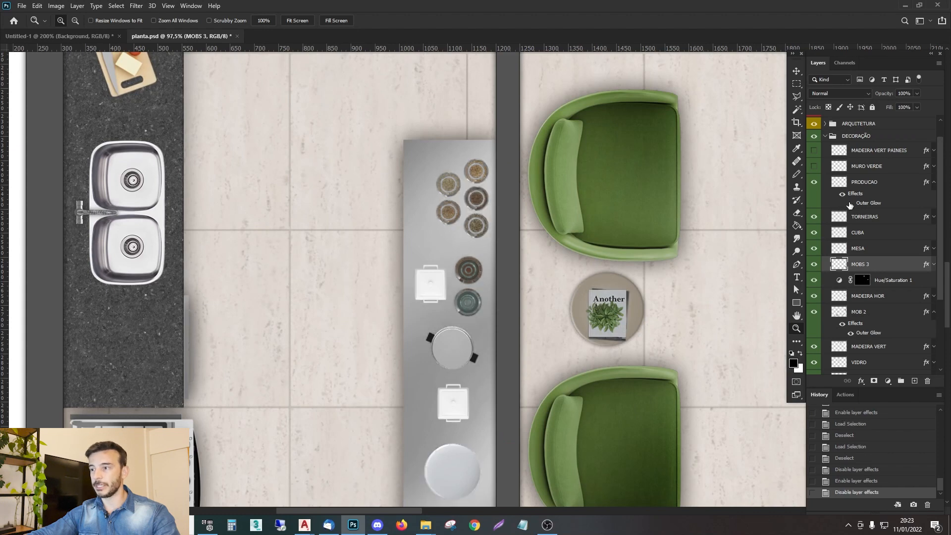
left_click(850, 203)
left_click(850, 203)
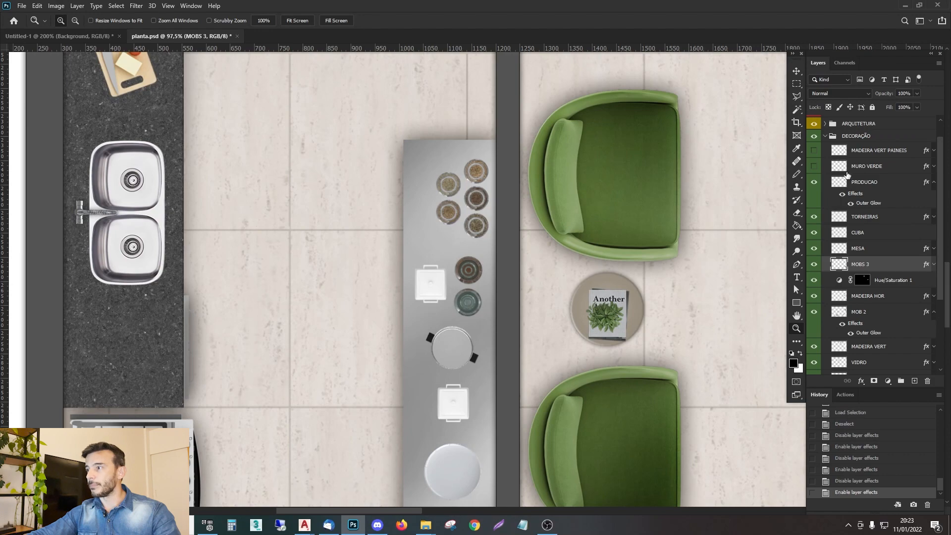
Show the MURO VERDE and MADEIRA VERT PAINEIS layers, and compare the whole plan with and without the wood panels.
left_click(848, 167)
right_click(317, 230)
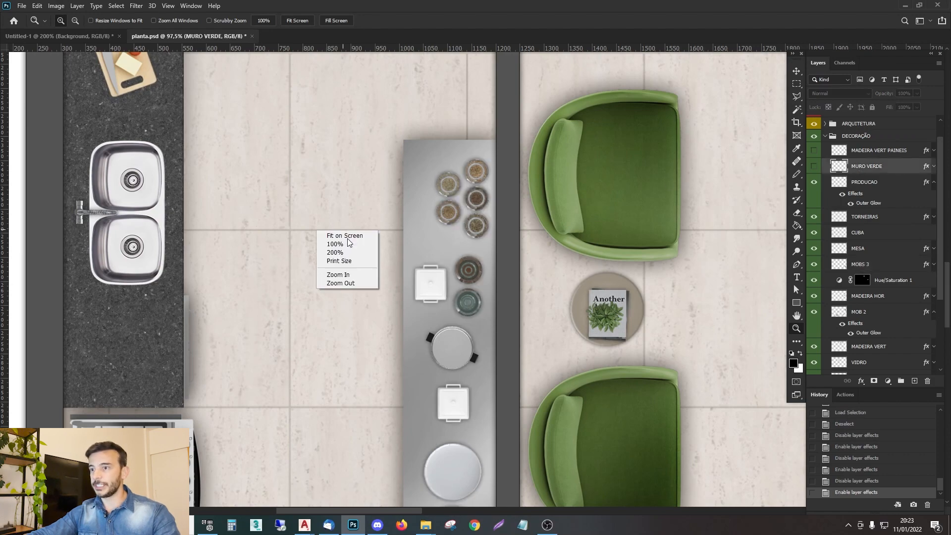
left_click(346, 235)
left_click(813, 167)
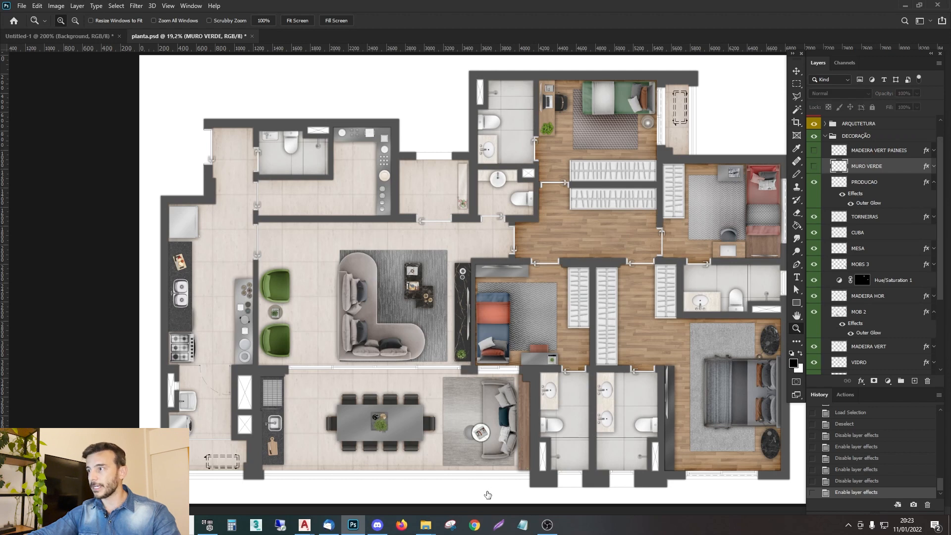
left_click(826, 151)
left_click(813, 151)
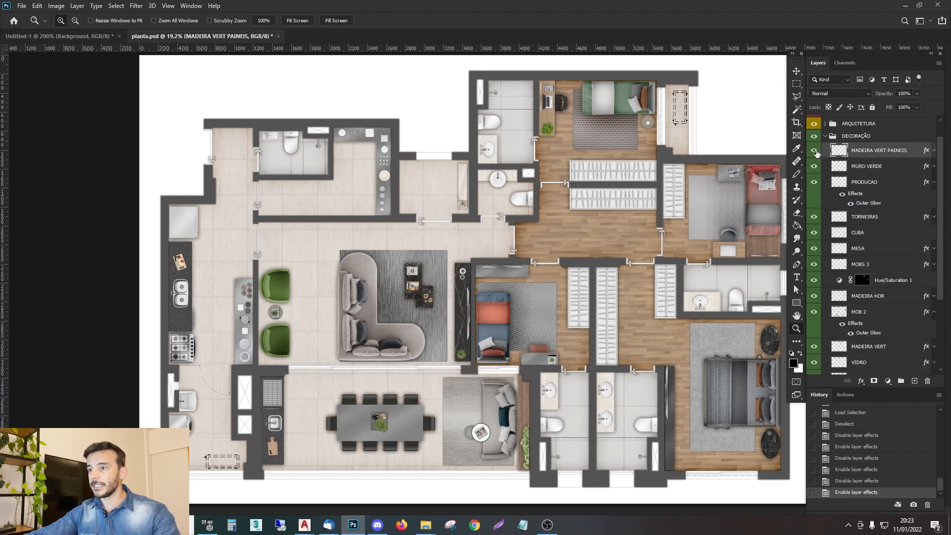
left_click(813, 151)
left_click(812, 151)
Inspect the wall between the living room and Suíte 4 up close, comparing all PRODUCAO effects off and on.
left_click(417, 361)
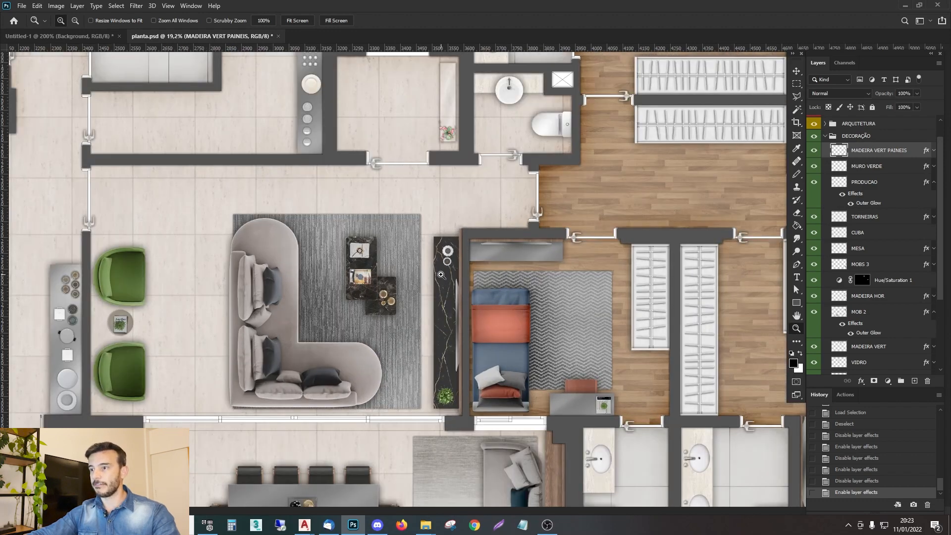
left_click(494, 346)
left_click(439, 258)
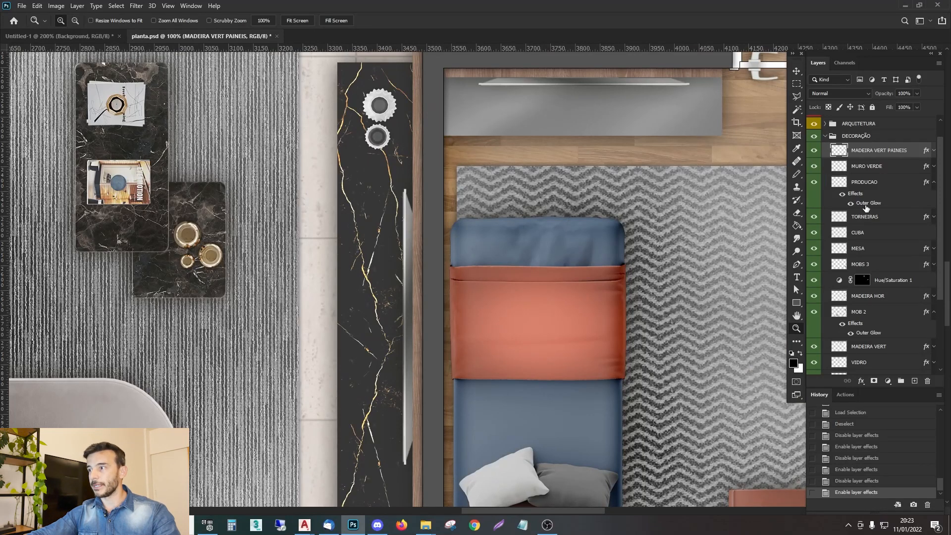
left_click(840, 196)
left_click(841, 196)
right_click(386, 218)
left_click(402, 223)
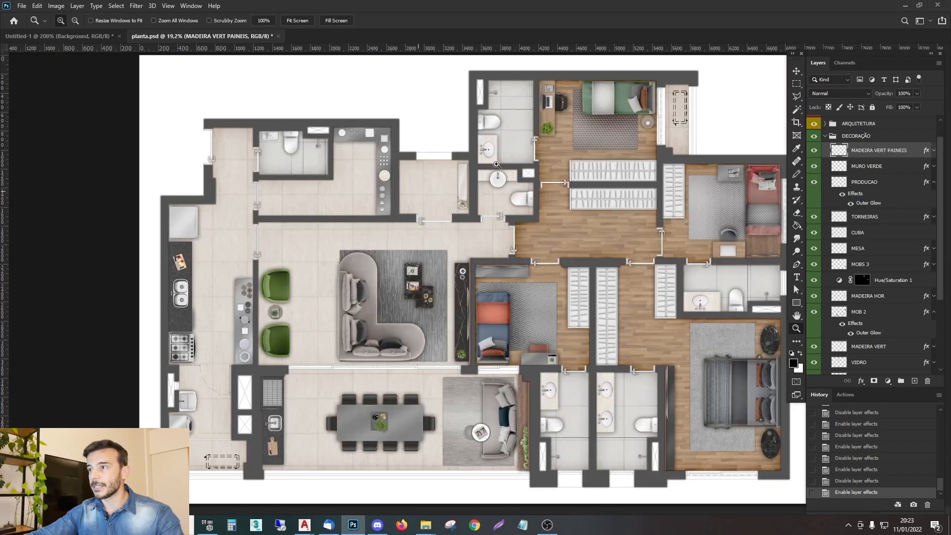
Collapse the DECORAÇÃO group and show the COTAS group, comparing the plan with and without its dimensions.
scroll(843, 166, "up", 2)
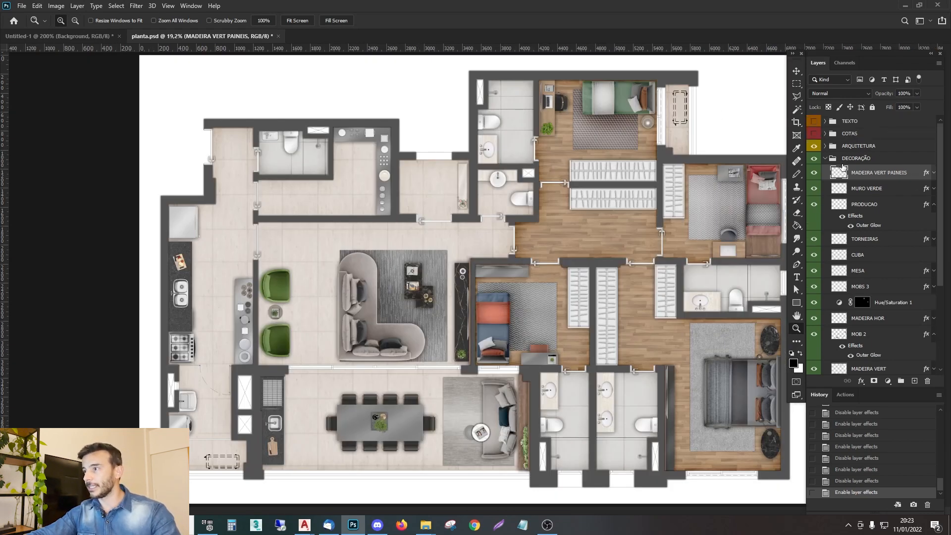
left_click(825, 159)
left_click(847, 150)
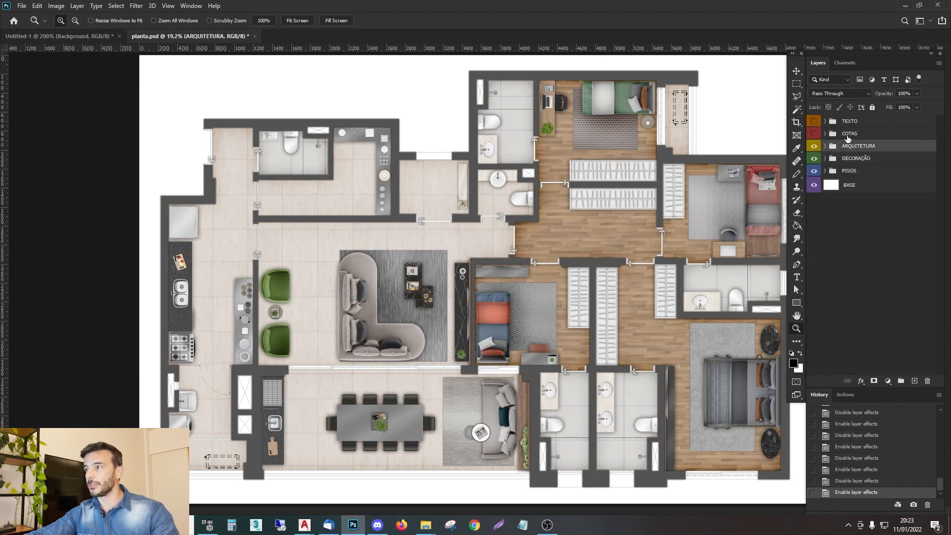
left_click(843, 139)
left_click(813, 135)
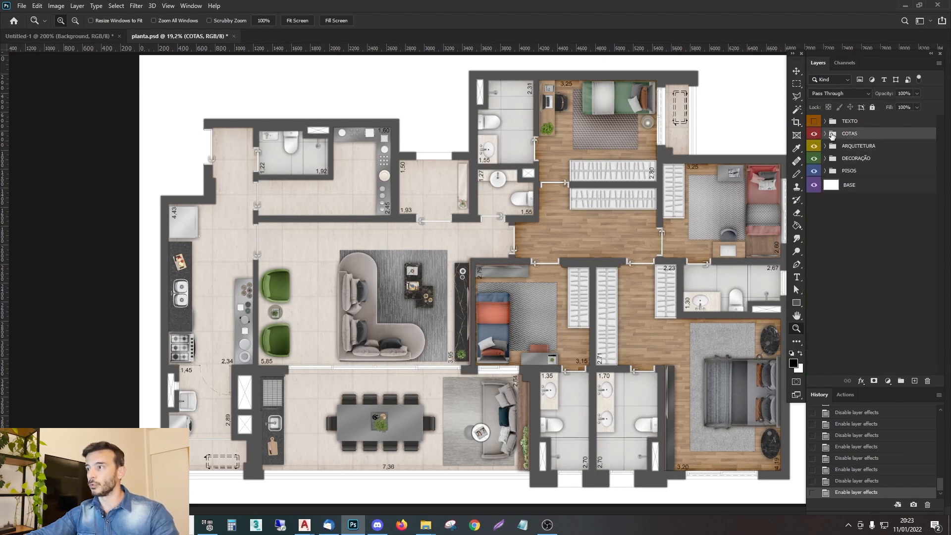
left_click(814, 134)
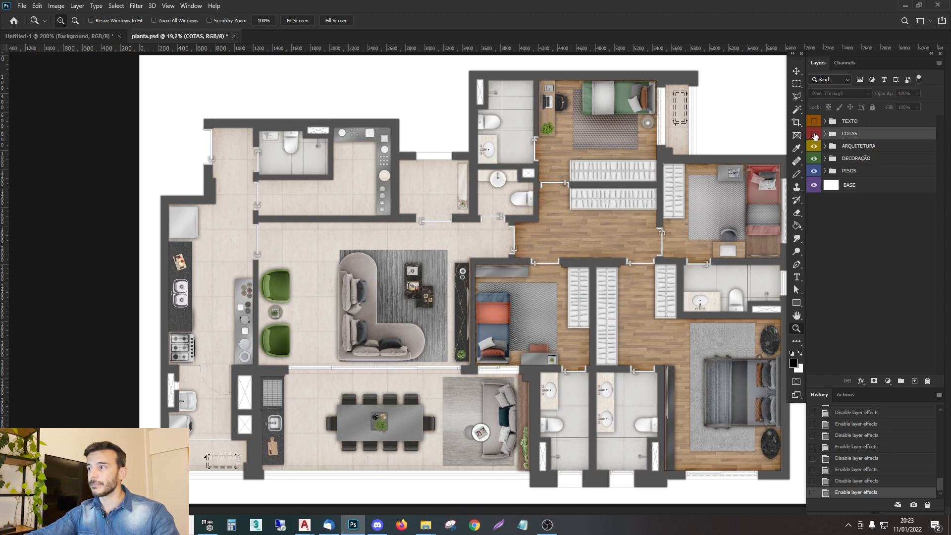
left_click(814, 135)
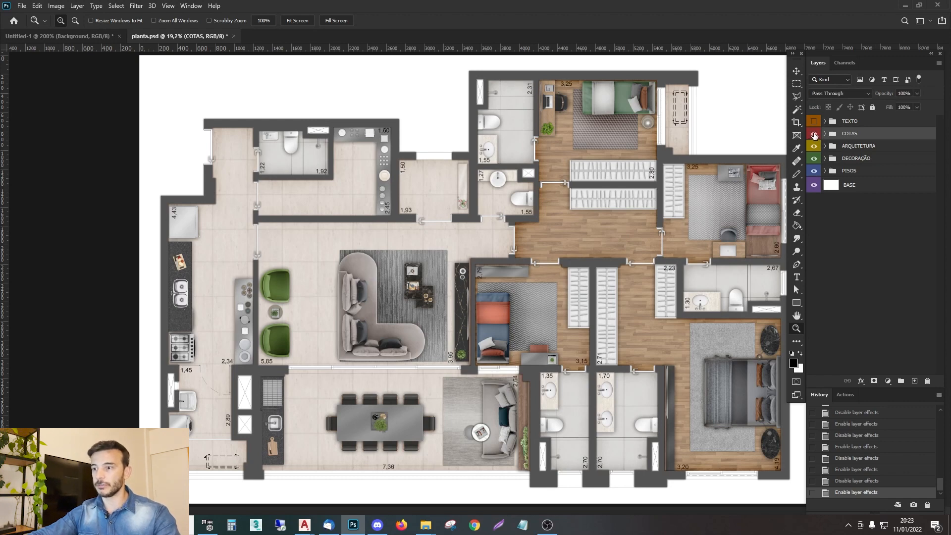
Show the TEXTO group and compare the plan with and without the room names.
left_click(838, 122)
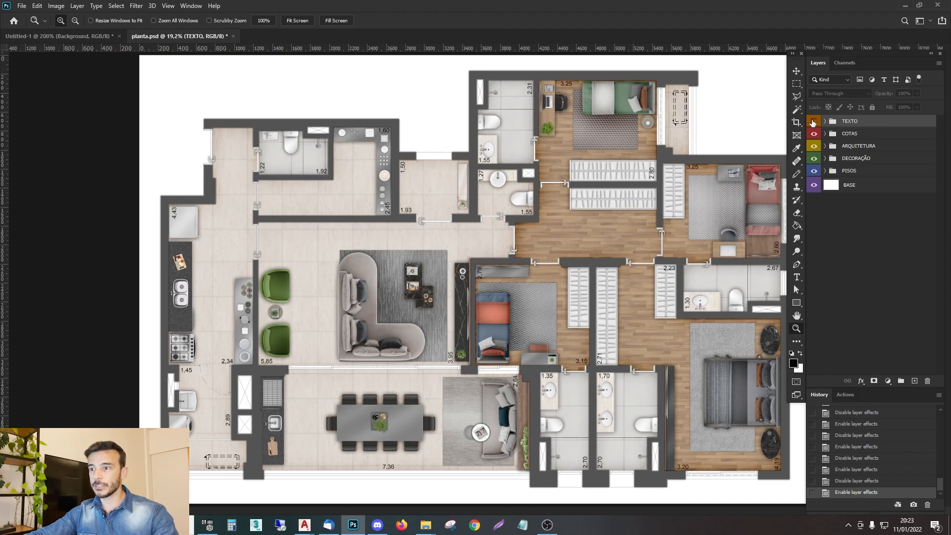
left_click(813, 123)
left_click(814, 123)
left_click(814, 122)
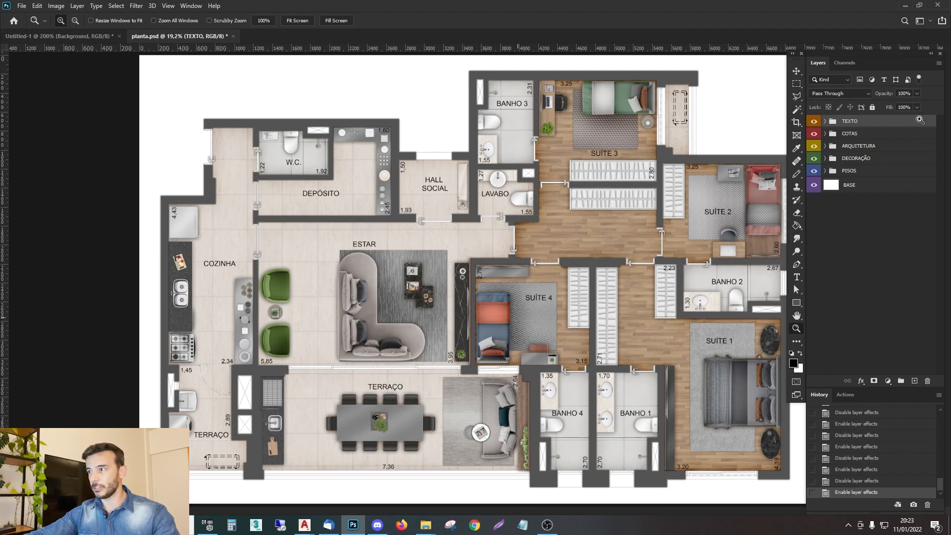
left_click(854, 136)
left_click(850, 125)
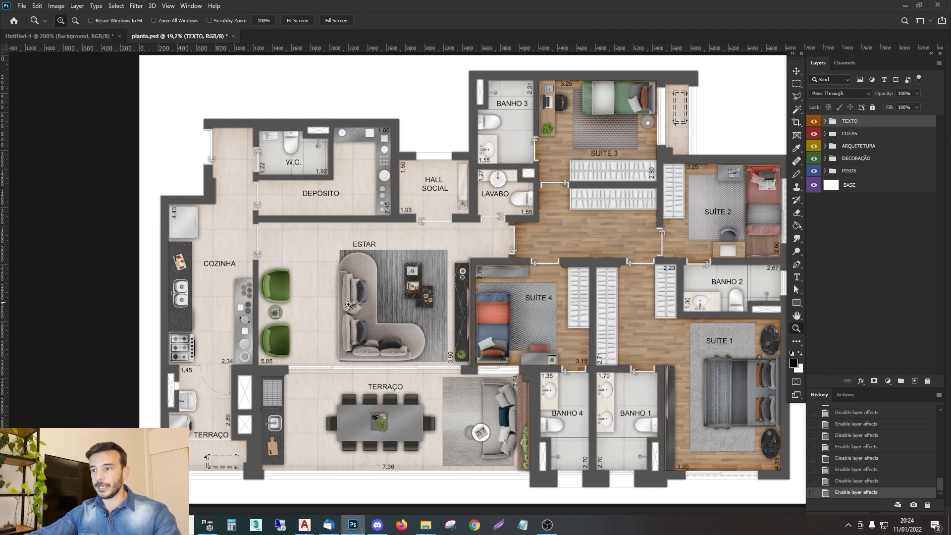
Examine the finished plan's kitchen, living room, Suíte 4 and terrace up close and as a whole, leaving the DECORAÇÃO group selected.
scroll(284, 323, "up", 3)
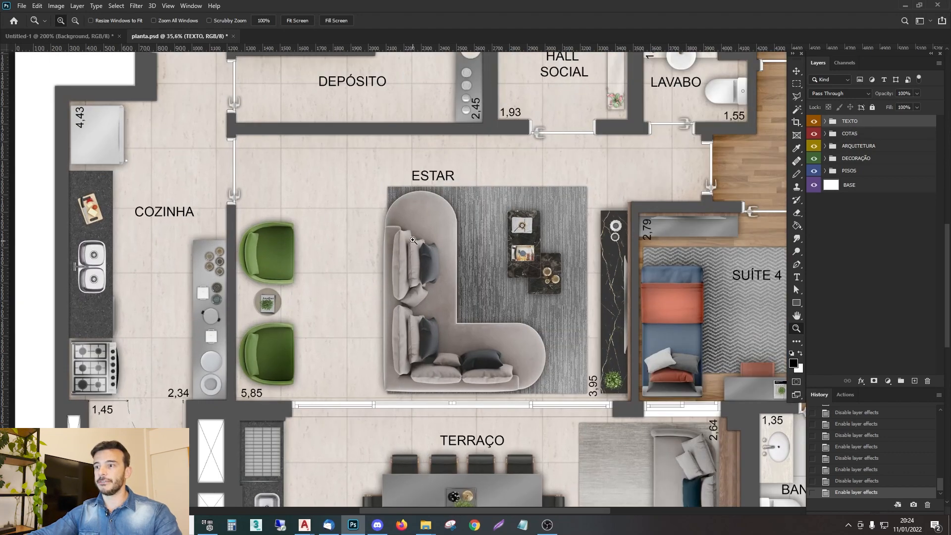
left_click_drag(526, 267, 386, 270)
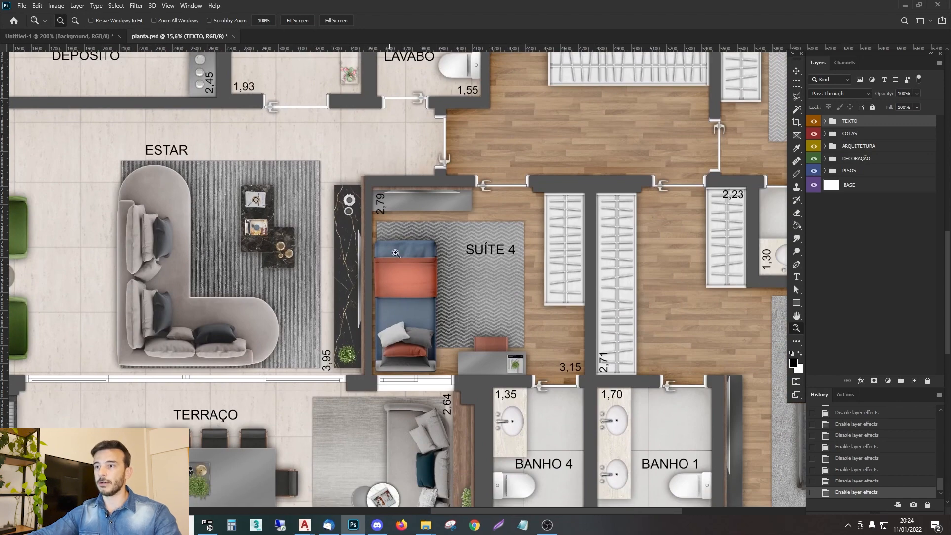
left_click_drag(454, 200, 634, 263)
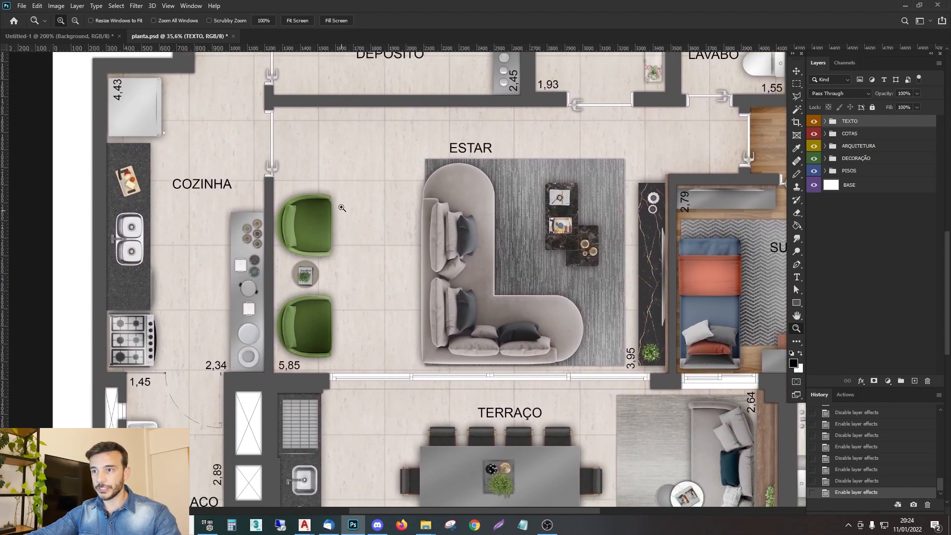
left_click(337, 301)
left_click(336, 301)
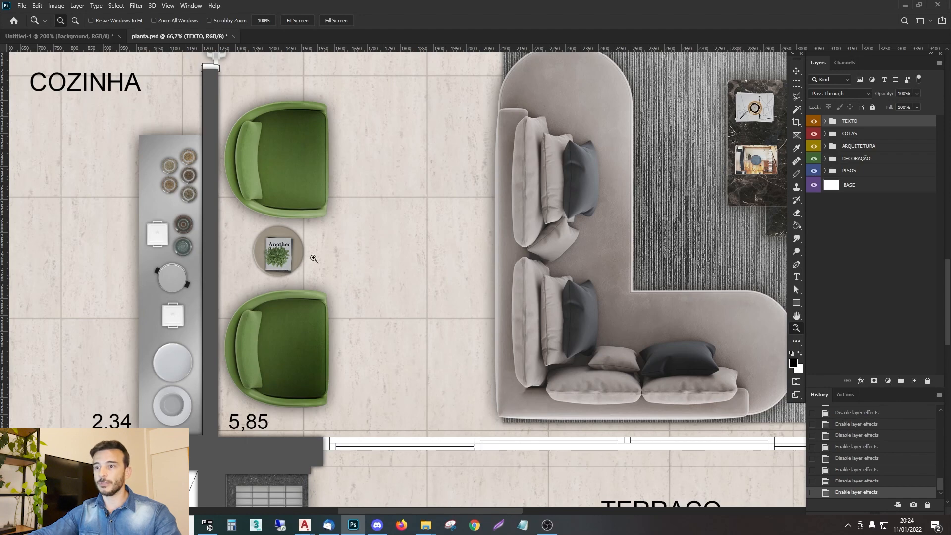
left_click_drag(510, 292, 365, 306)
left_click(377, 299, "alt")
left_click(376, 299, "alt")
left_click(376, 299, "alt")
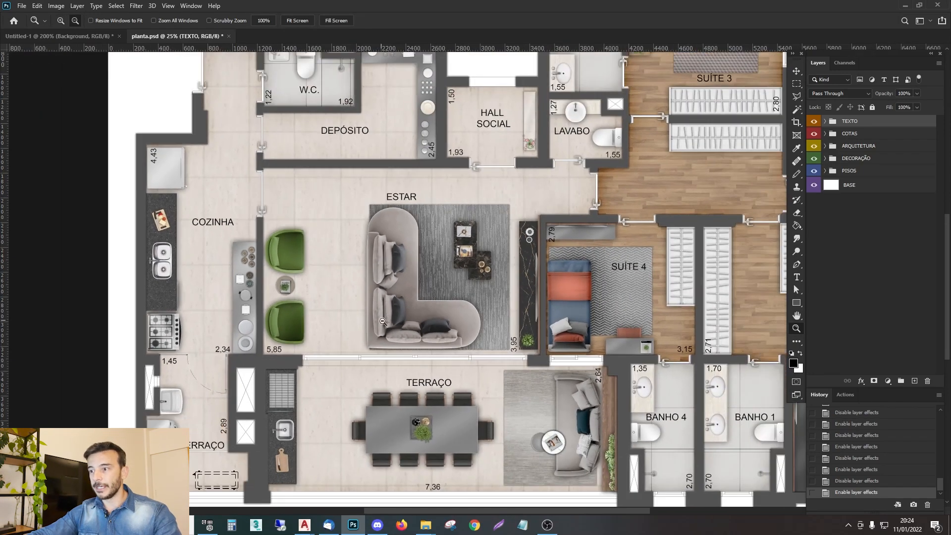
left_click_drag(495, 364, 425, 365)
left_click(535, 406, "alt")
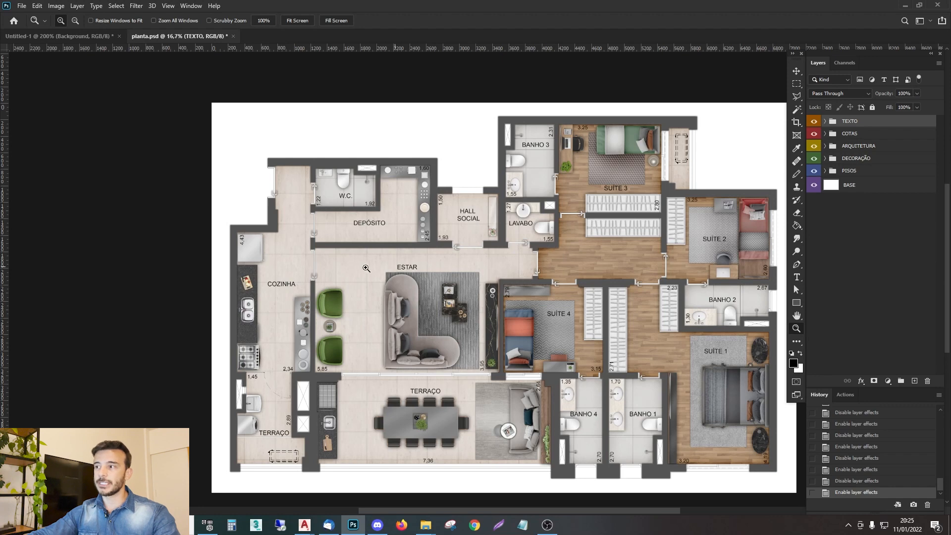
left_click(849, 159)
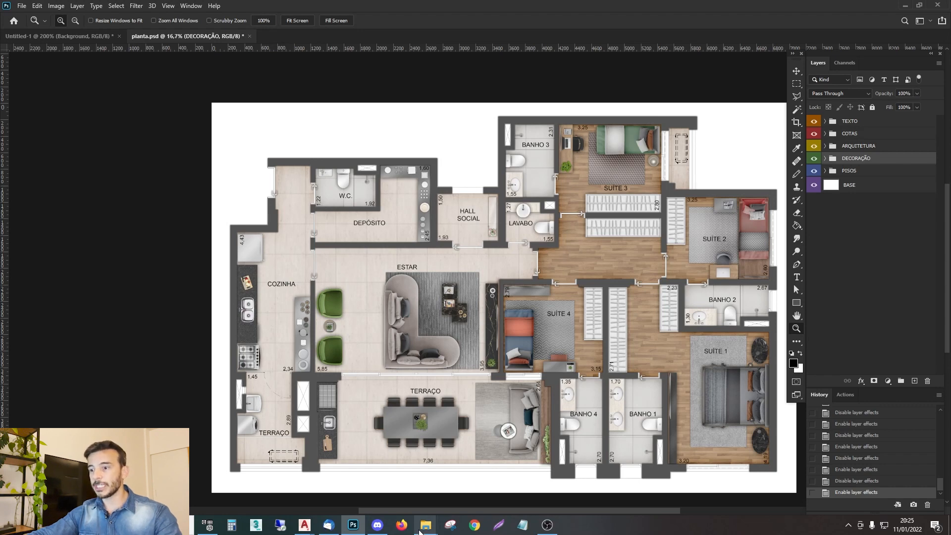
Switch to the File Explorer window of the camas library folder, maximize it and display its files as extra large icons.
mouse_move(424, 526)
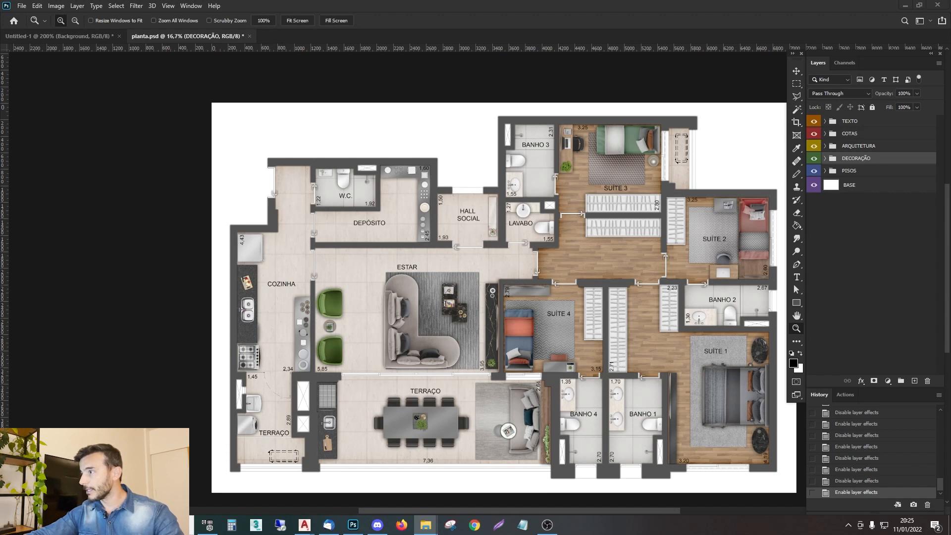
left_click_drag(763, 155, 476, 91)
double_click(478, 87)
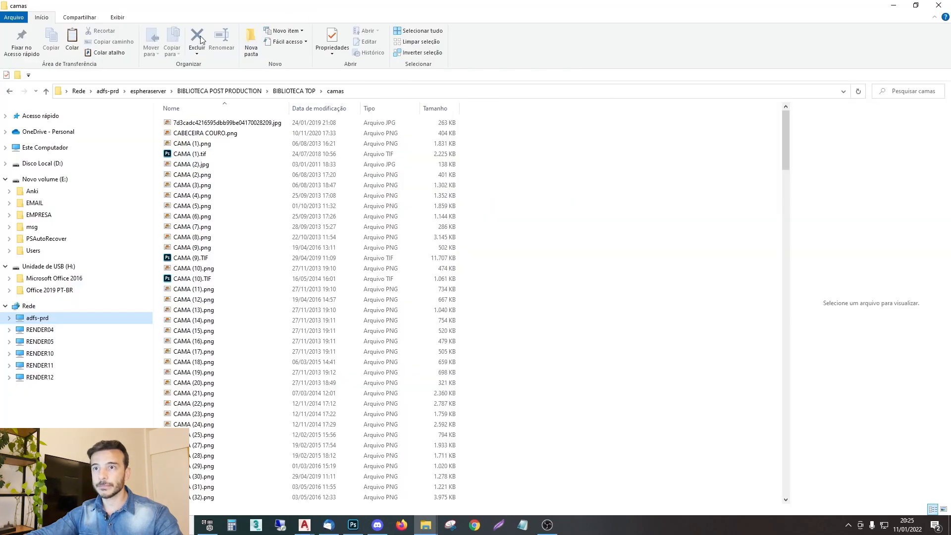
left_click(118, 18)
left_click(144, 32)
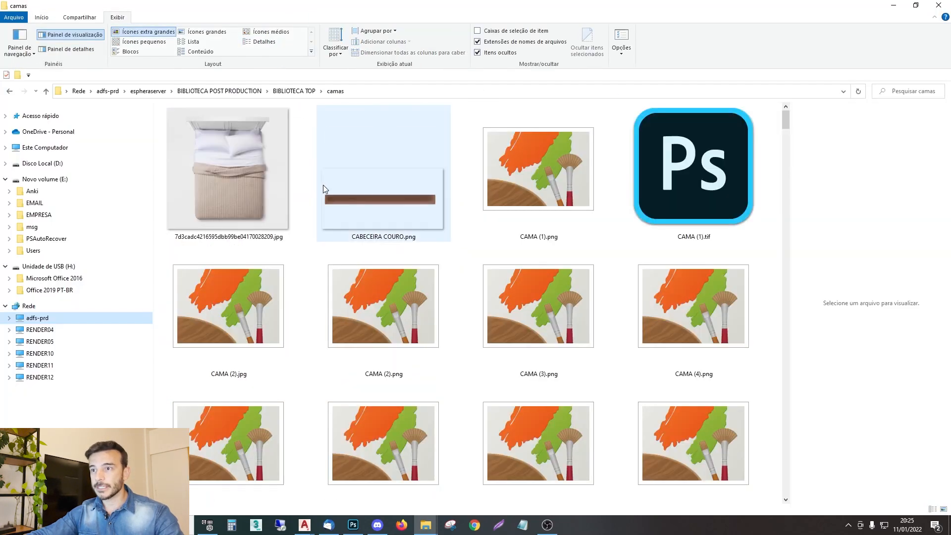
Sort the camas folder by modification date and browse its top-view bed images.
right_click(311, 193)
mouse_move(286, 208)
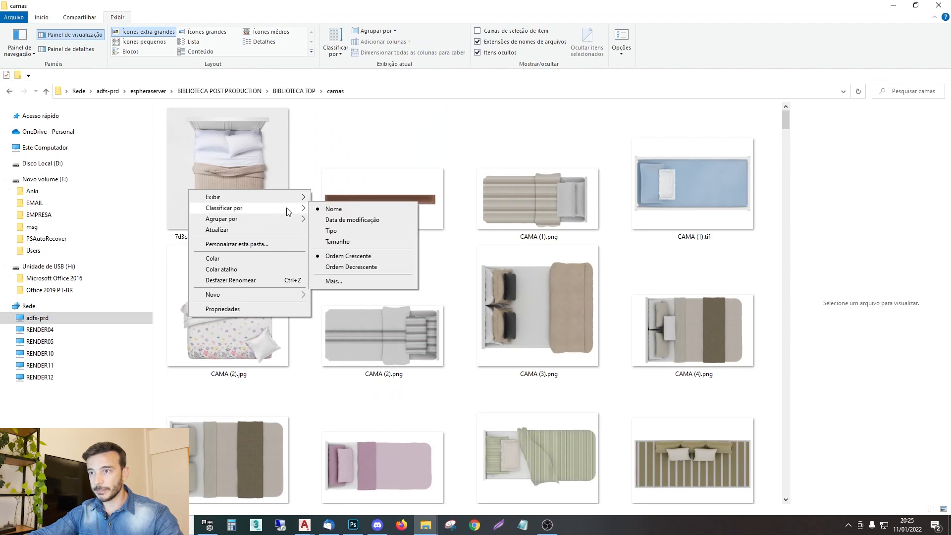
left_click(348, 222)
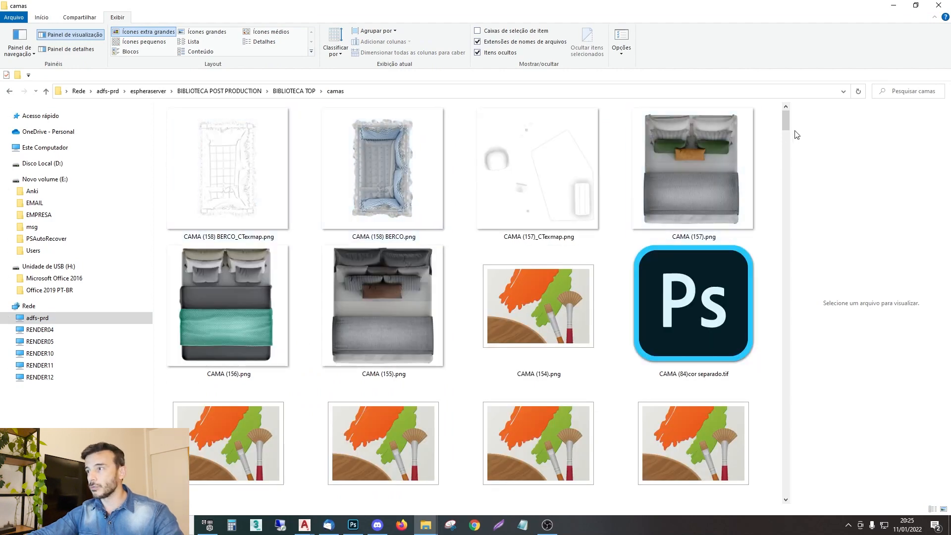
scroll(786, 124, "down", 3)
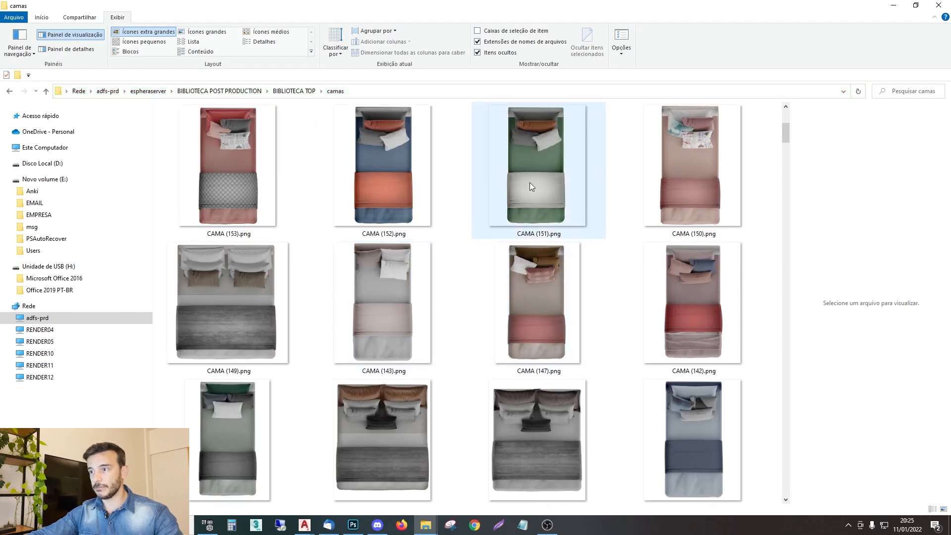
scroll(543, 193, "down", 5)
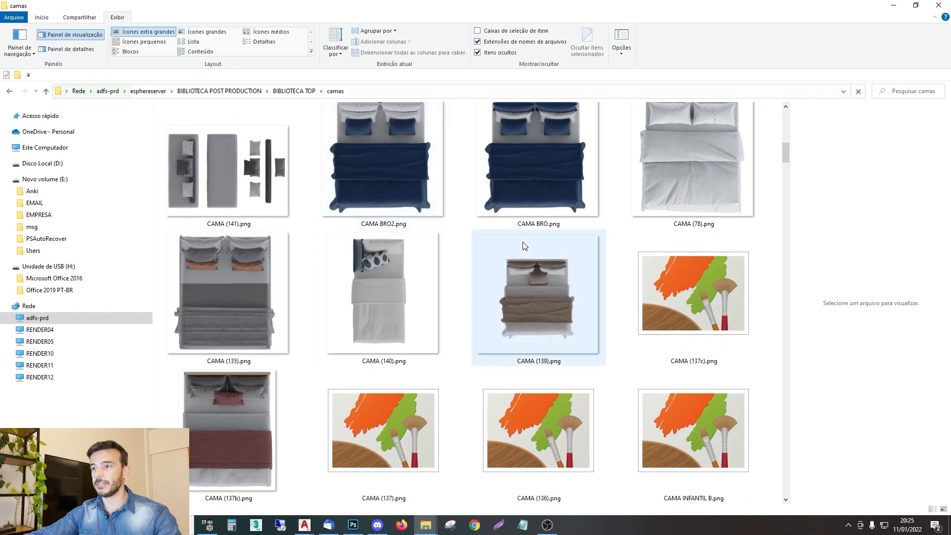
Browse the bed images in the camas folder and preview CAMA (134).png and CAMA (137).png.
scroll(434, 286, "down", 2)
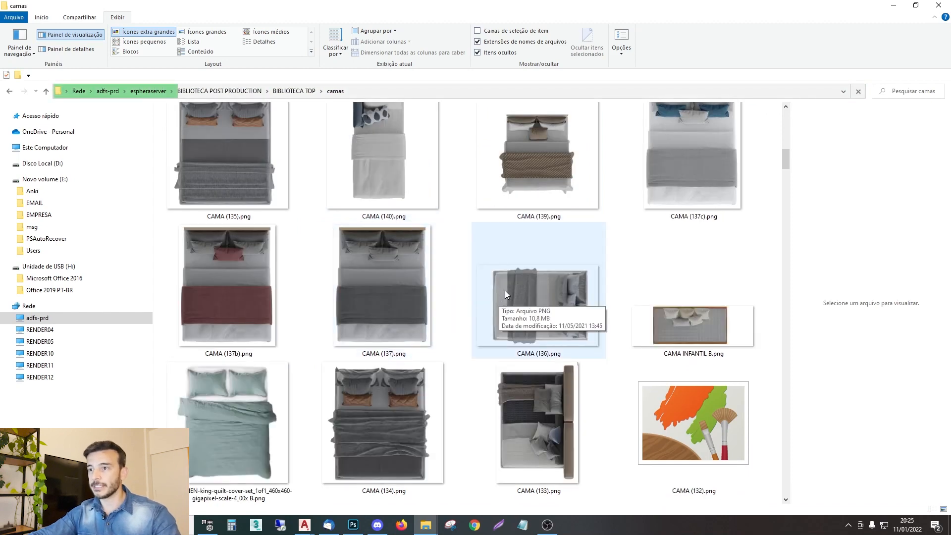
scroll(504, 290, "down", 2)
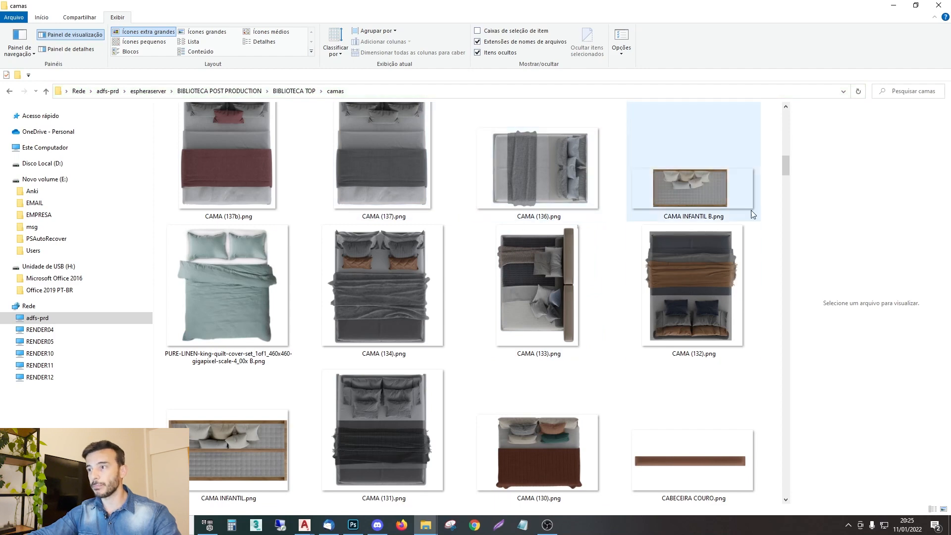
scroll(593, 214, "up", 1)
left_click(364, 288)
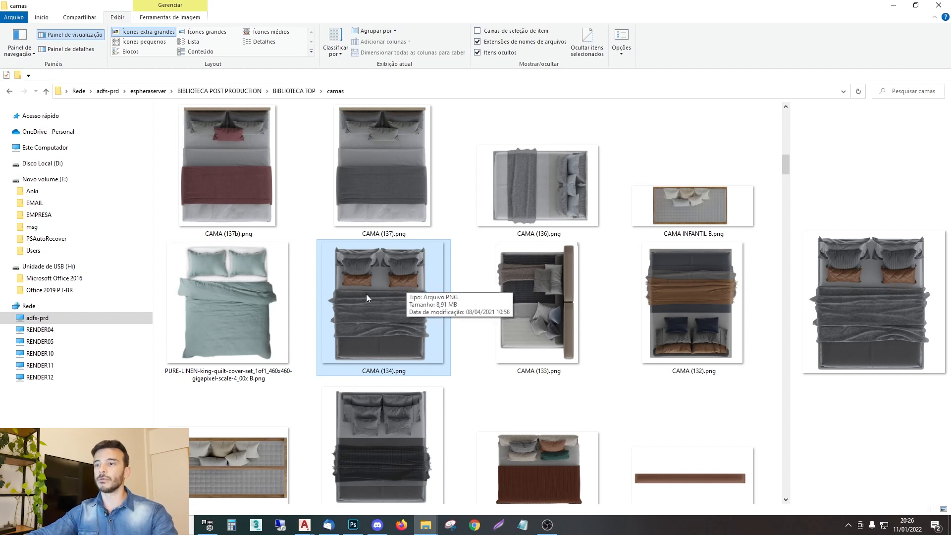
scroll(389, 234, "down", 1)
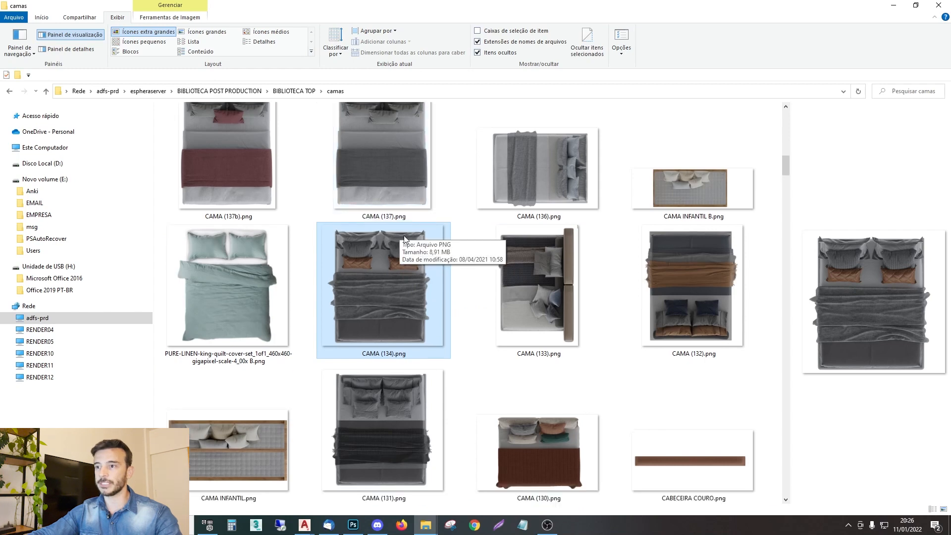
scroll(416, 182, "down", 8)
scroll(438, 289, "up", 6)
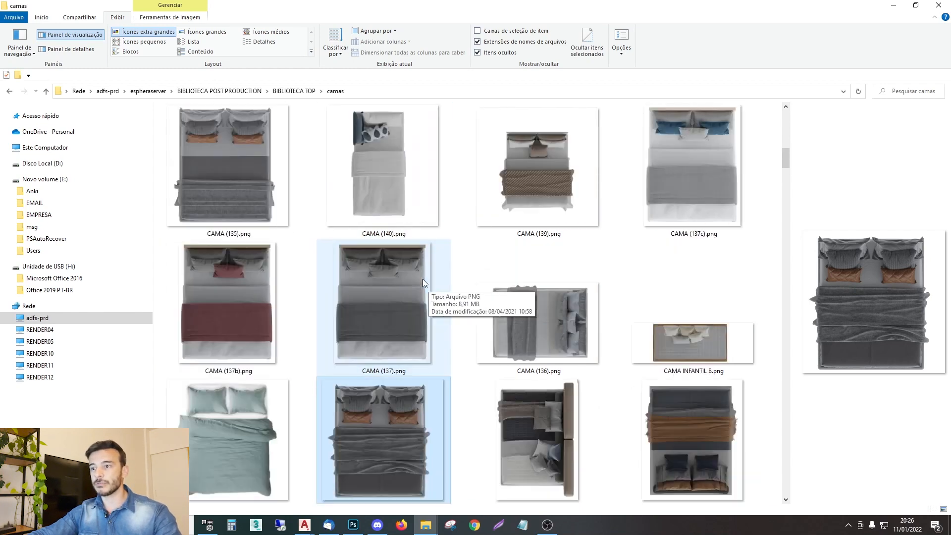
scroll(394, 268, "down", 2)
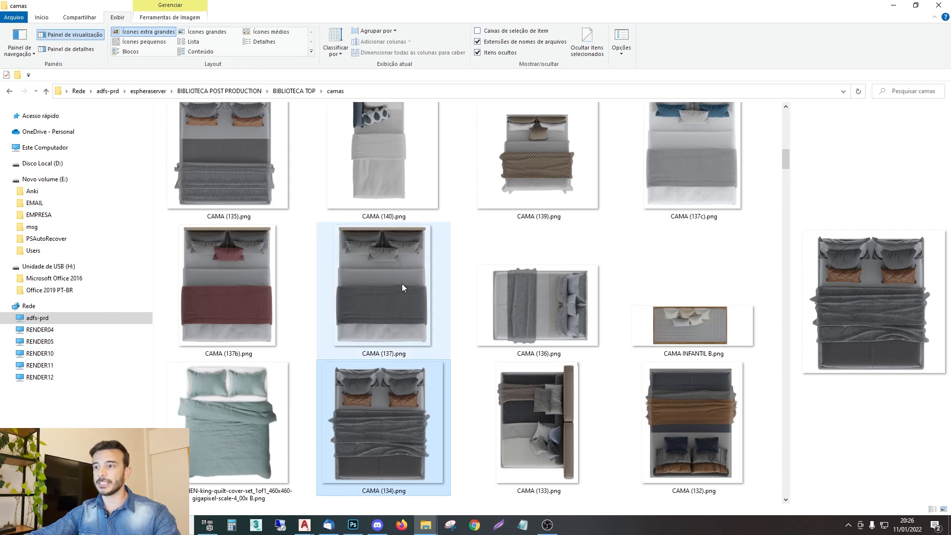
left_click(384, 277)
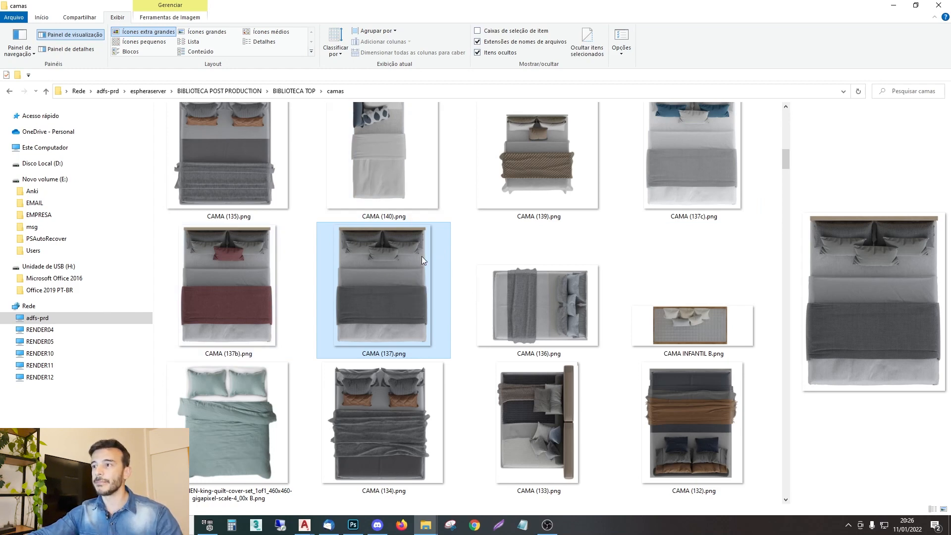
Look through the camas folder's newer beds, check the plan in Photoshop and return to the camas window in File Explorer.
scroll(543, 251, "up", 3)
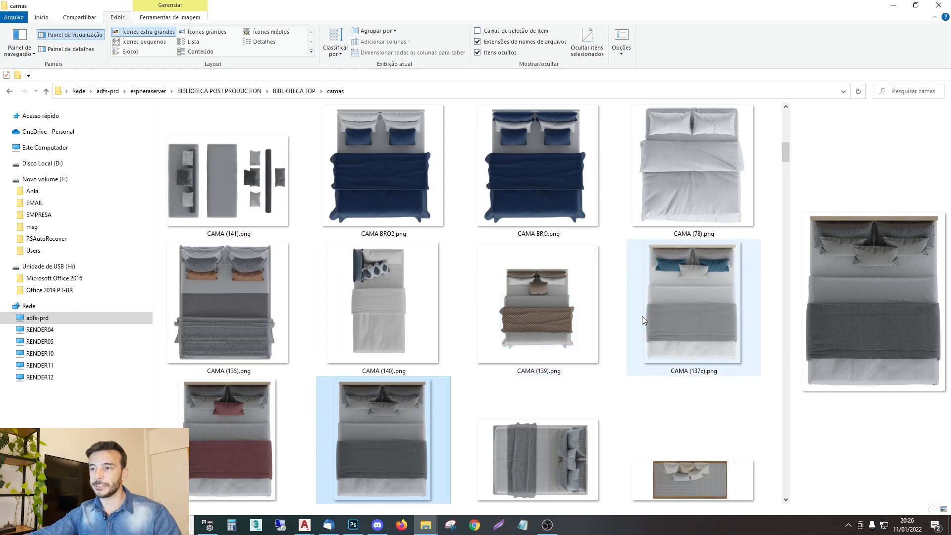
scroll(445, 258, "up", 3)
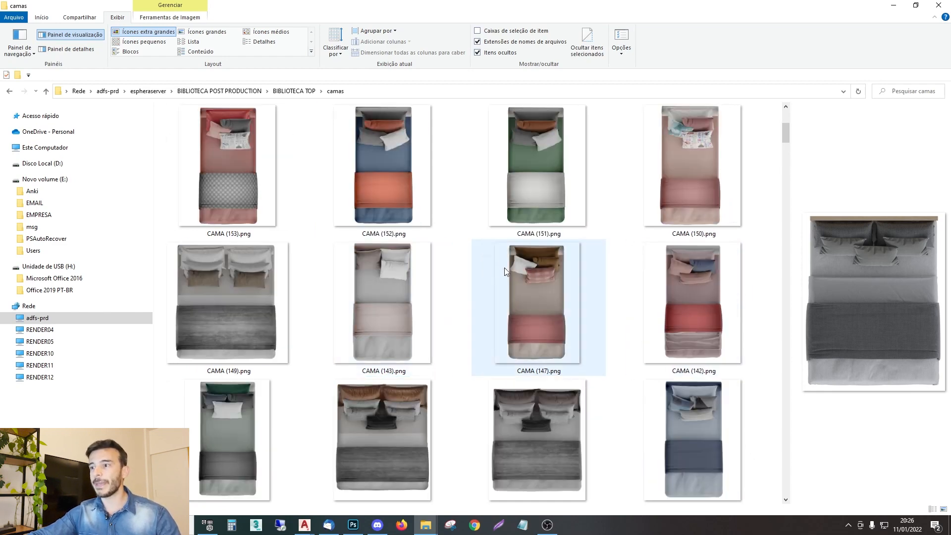
scroll(513, 266, "down", 2)
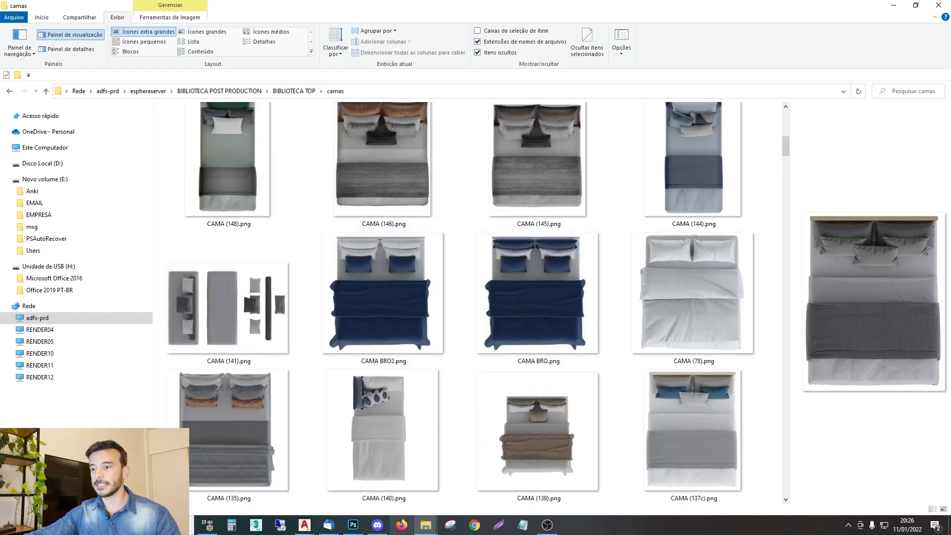
left_click(357, 527)
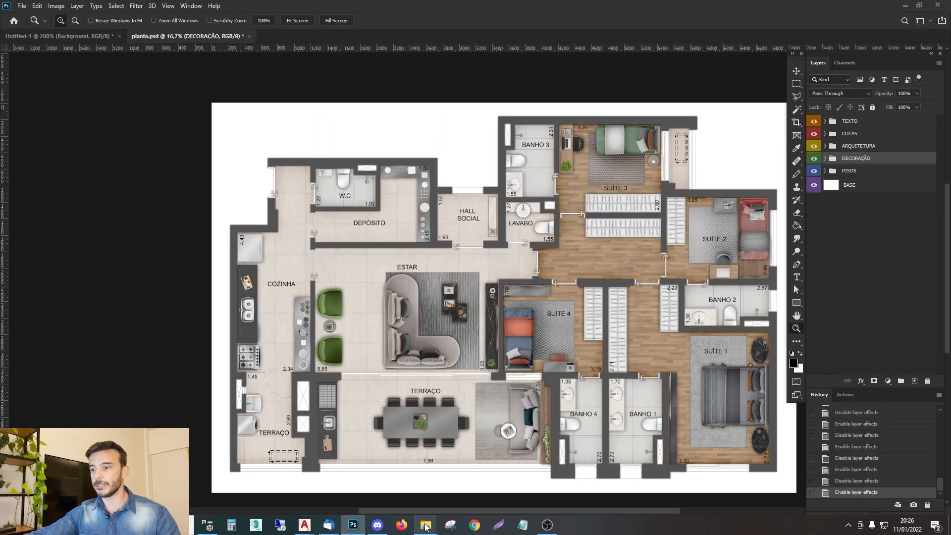
mouse_move(426, 524)
left_click(368, 470)
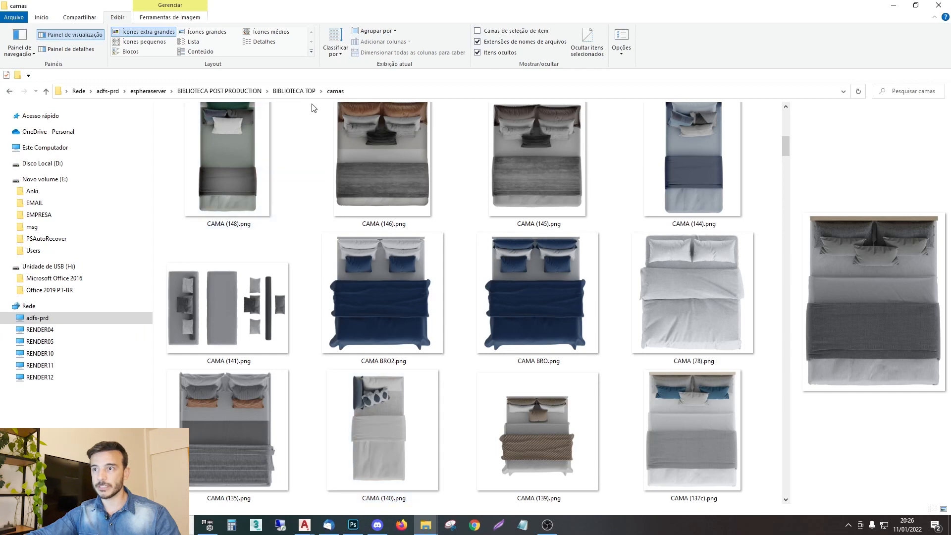
Open the Banheiros folder of BIBLIOTECA TOP and browse its top-view bathtubs and washbasins.
left_click(297, 91)
double_click(198, 164)
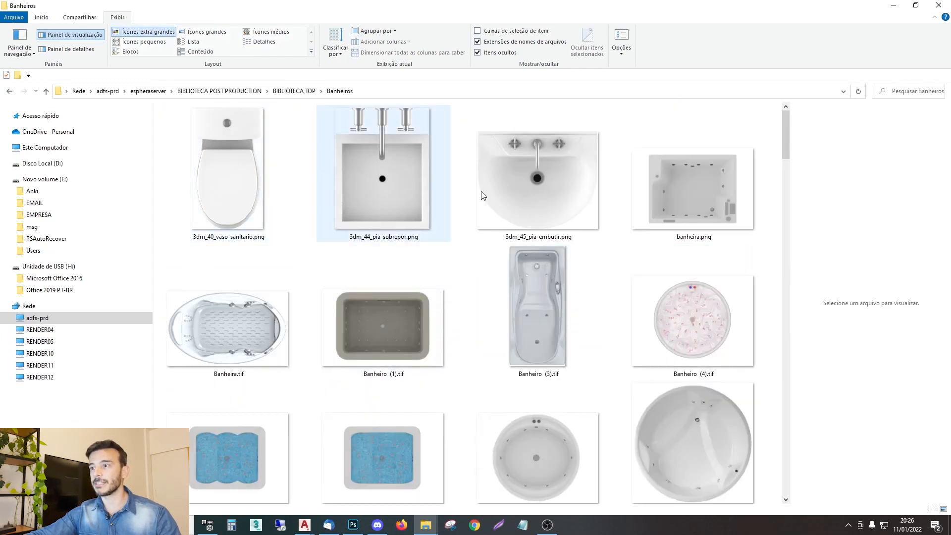
scroll(432, 254, "down", 3)
scroll(432, 253, "down", 10)
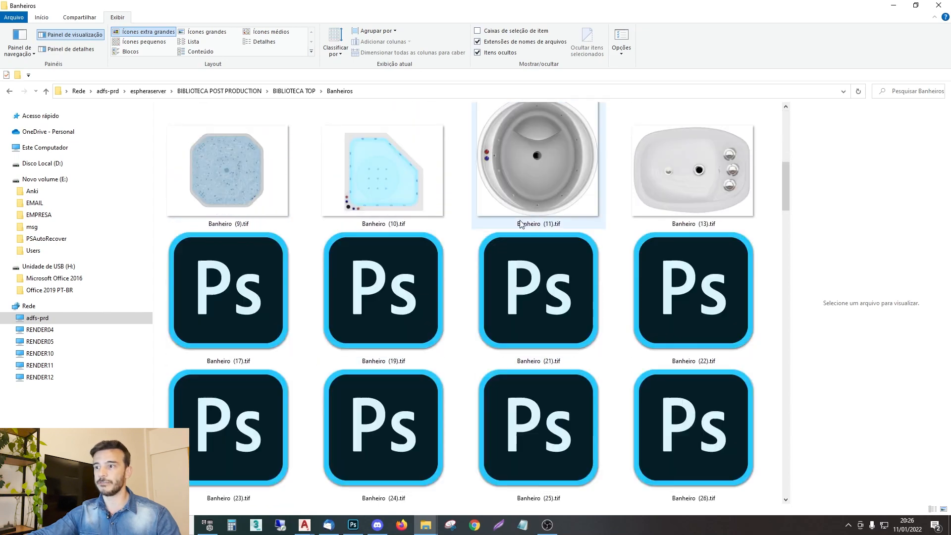
scroll(438, 313, "down", 3)
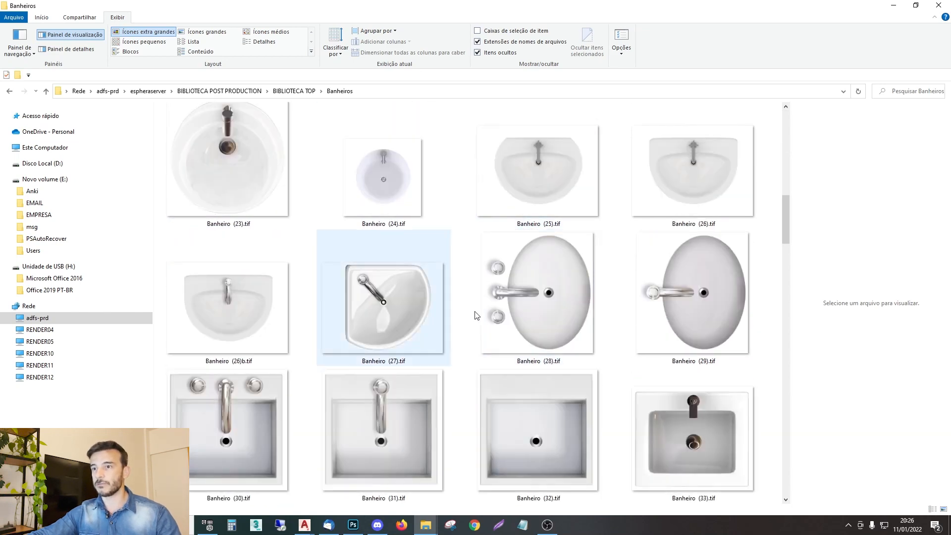
scroll(471, 251, "down", 3)
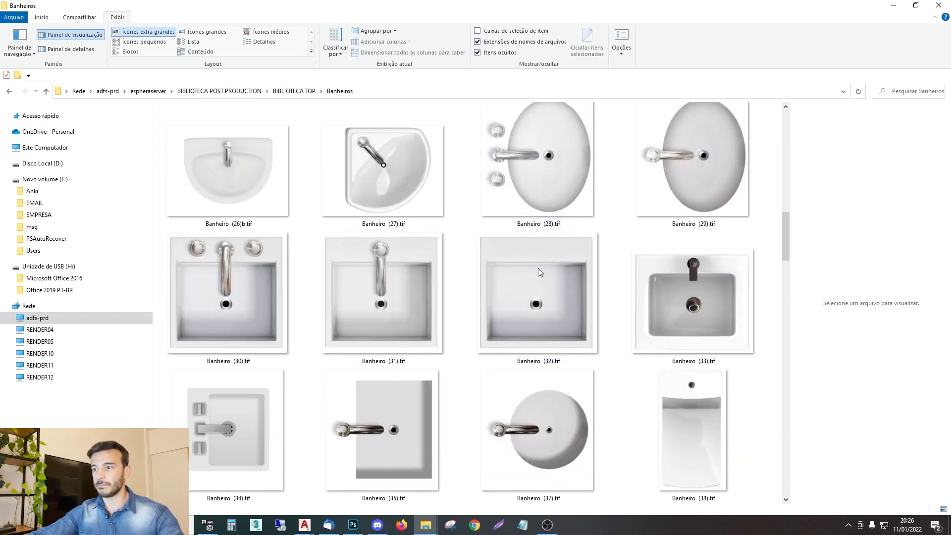
Reduce the thumbnail size in the Banheiros folder and look through its remaining toilets, basins and showers.
scroll(586, 248, "down", 1, "ctrl")
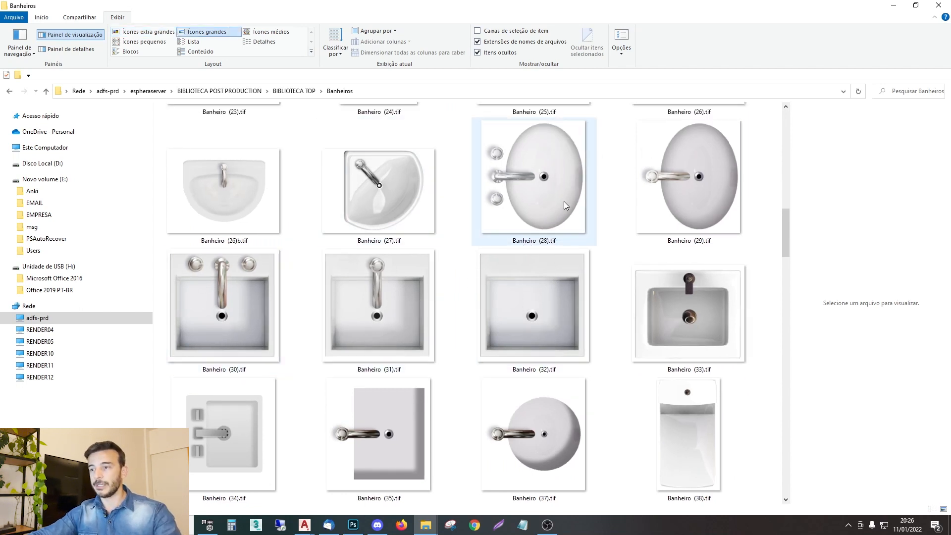
scroll(538, 218, "down", 1, "ctrl")
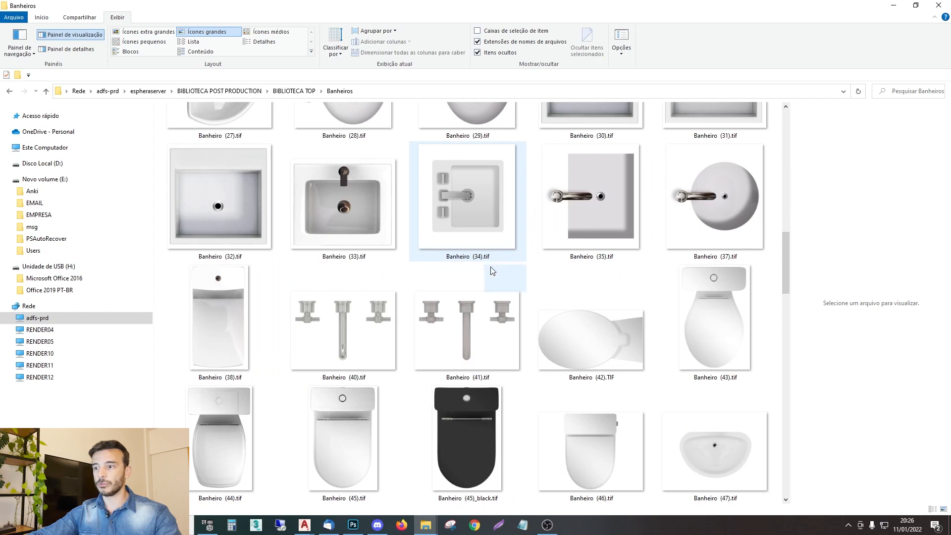
scroll(446, 218, "down", 5)
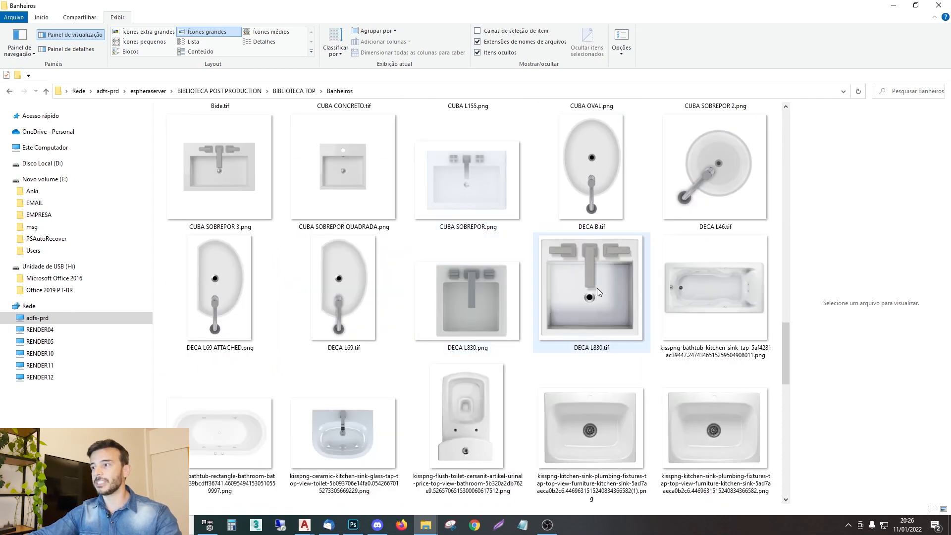
scroll(529, 161, "down", 5)
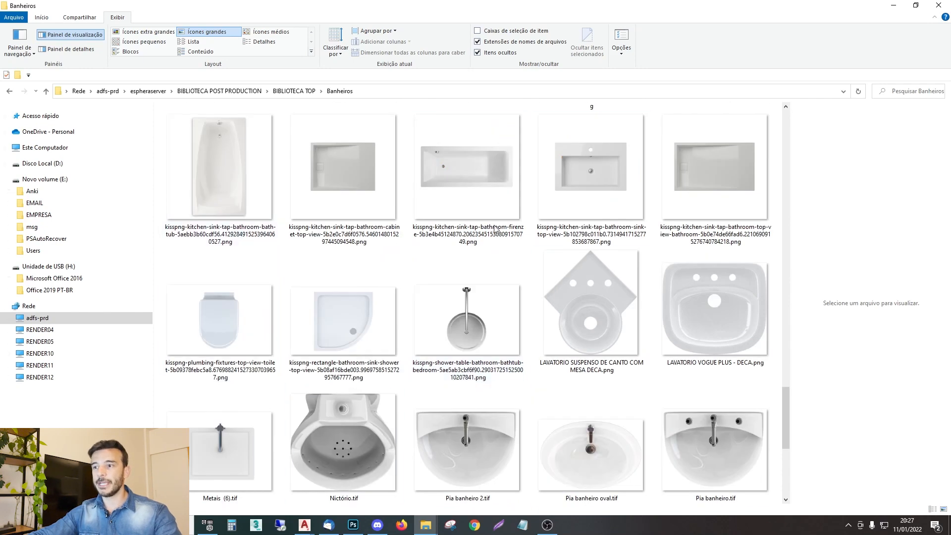
scroll(526, 186, "down", 5)
scroll(500, 338, "down", 1, "ctrl")
scroll(507, 284, "up", 15)
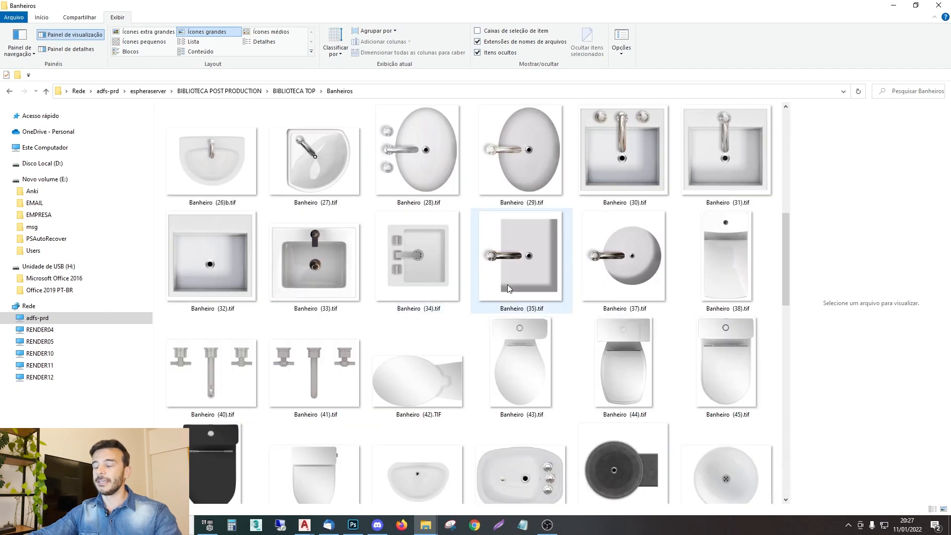
Open the SOFAS E CHAISES folder of BIBLIOTECA TOP and display its files as extra large icons.
left_click(294, 91)
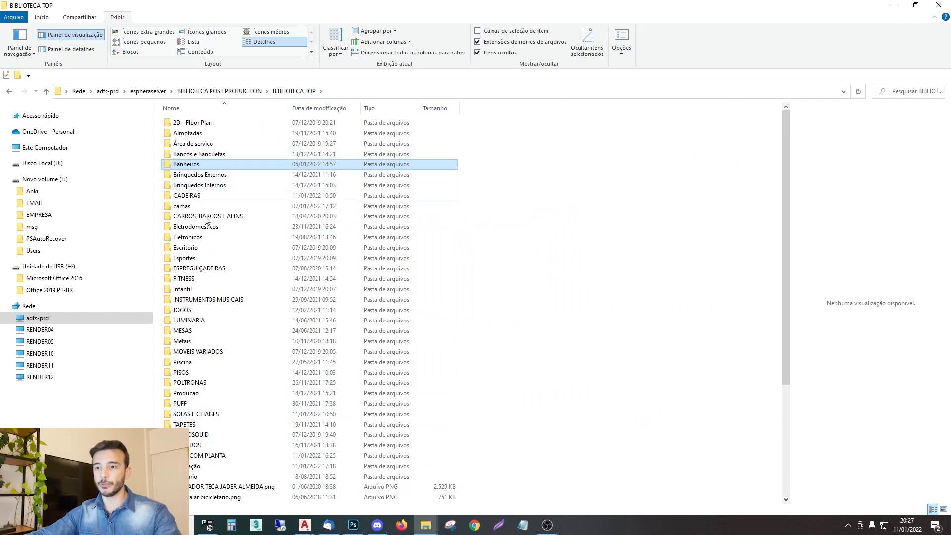
double_click(199, 416)
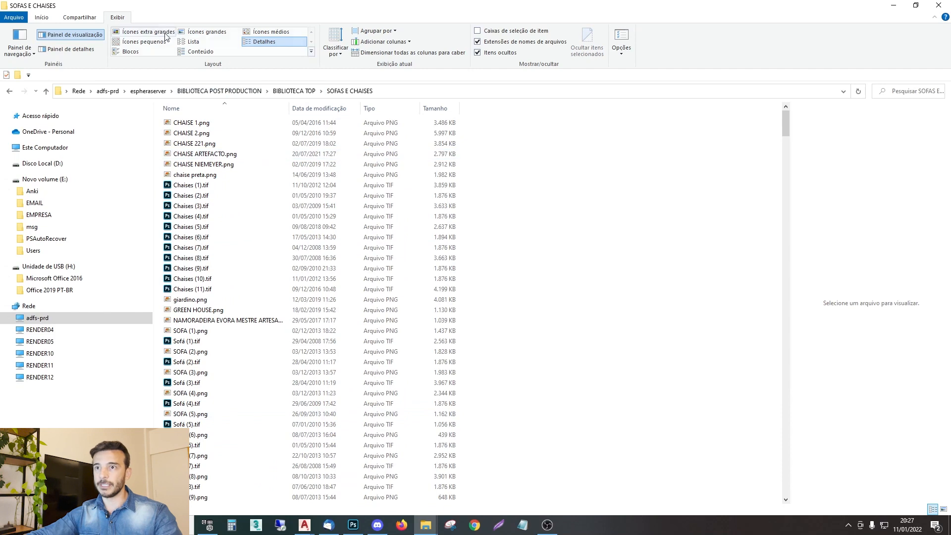
left_click(149, 32)
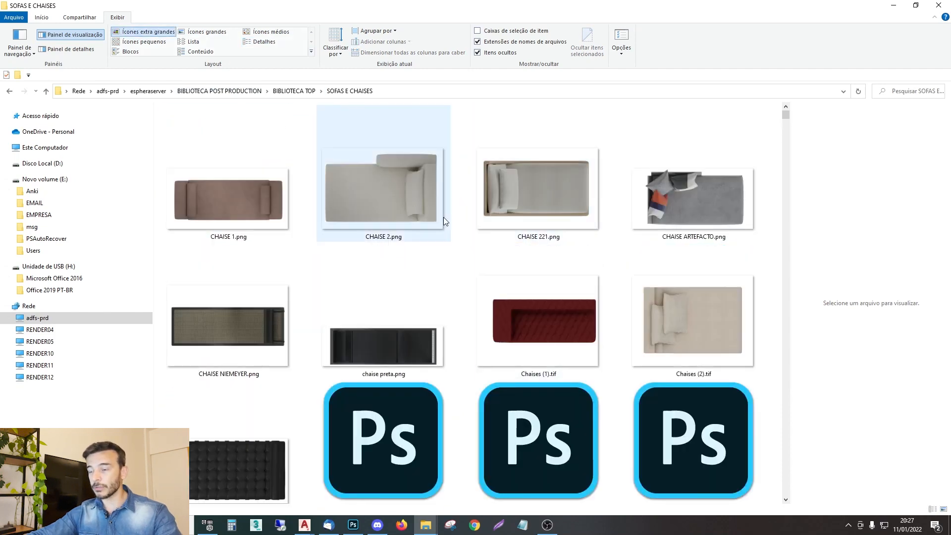
Check the plan in Photoshop and the sofa library, bring the STUDIO.jpg studio plan onto this screen, and minimize it after viewing.
left_click(353, 524)
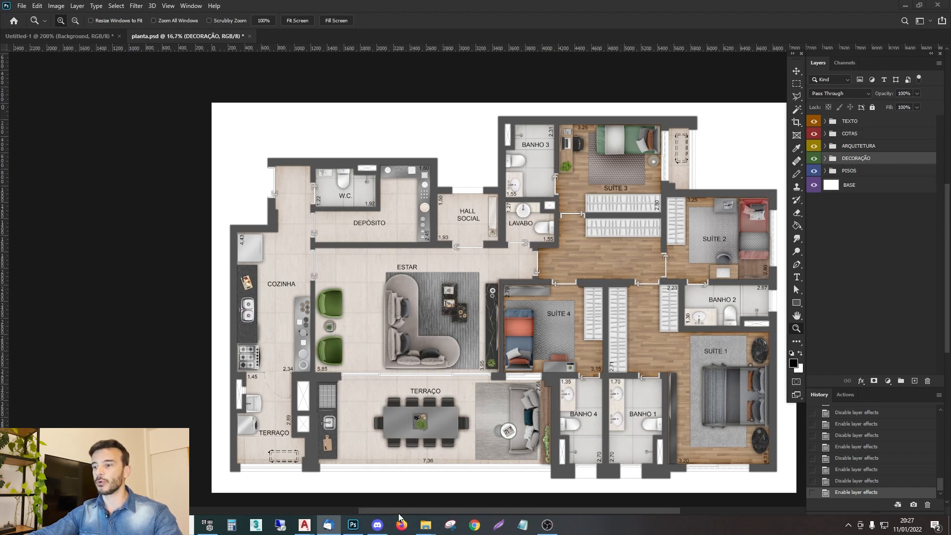
mouse_move(425, 530)
left_click(394, 490)
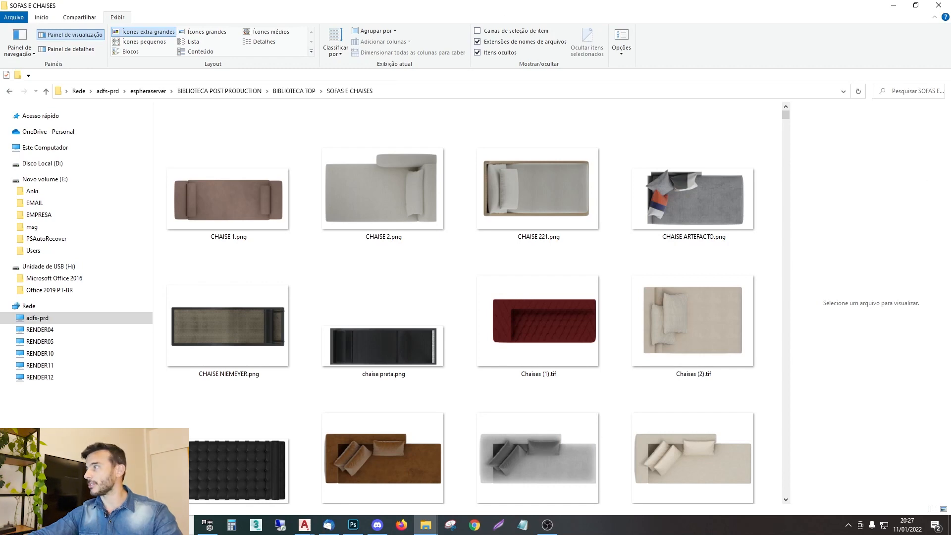
key("super+shift+Left")
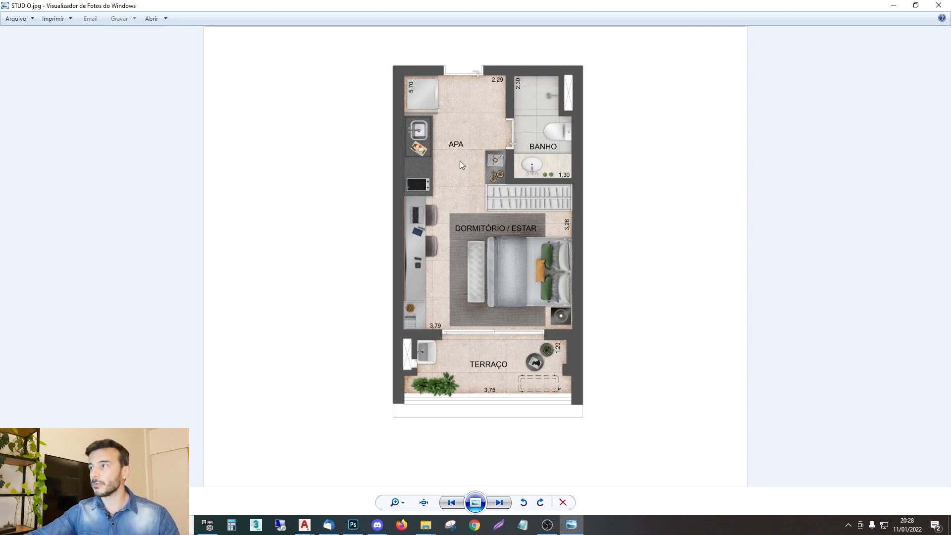
left_click(892, 6)
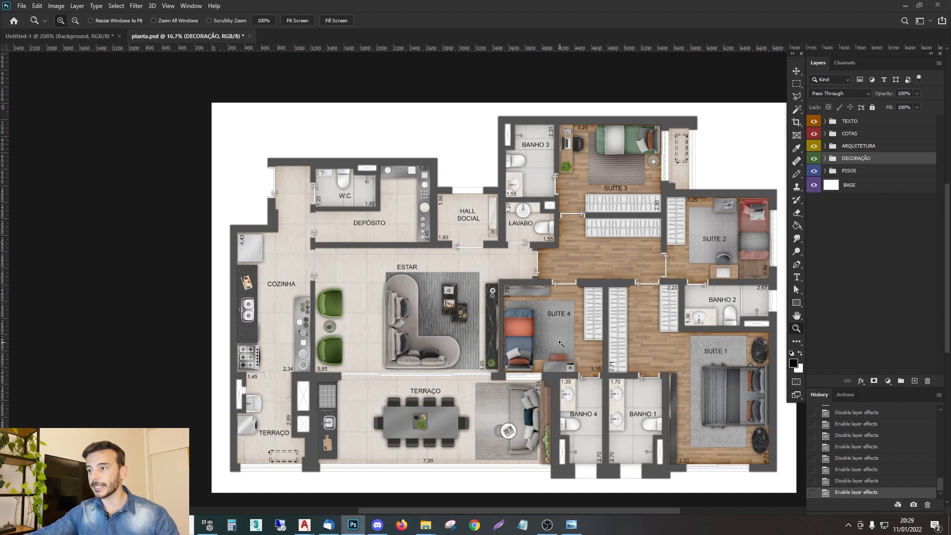
Review the ARQUITETURA, COTAS, DECORAÇÃO and PISOS layer groups one by one against the whole plan.
left_click_drag(219, 144, 788, 519)
right_click(463, 271)
left_click(487, 276)
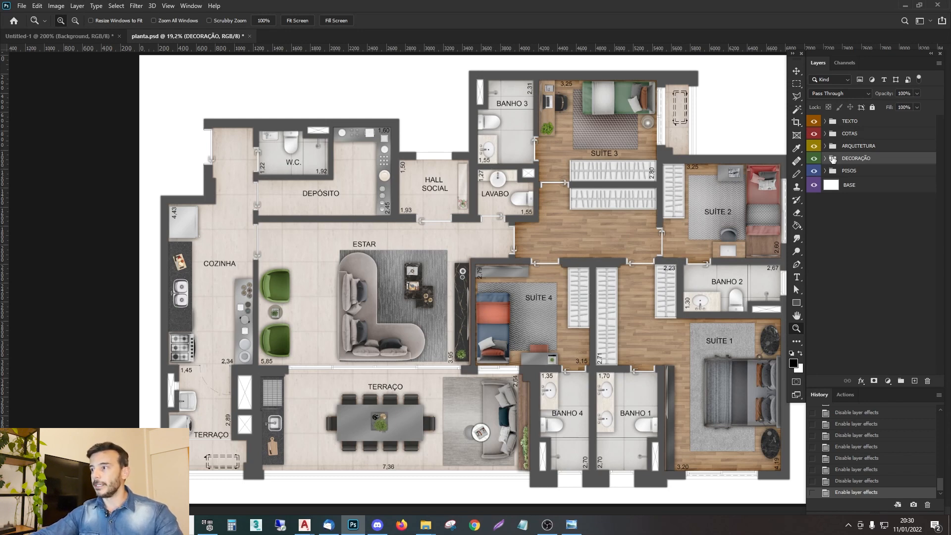
left_click(861, 147)
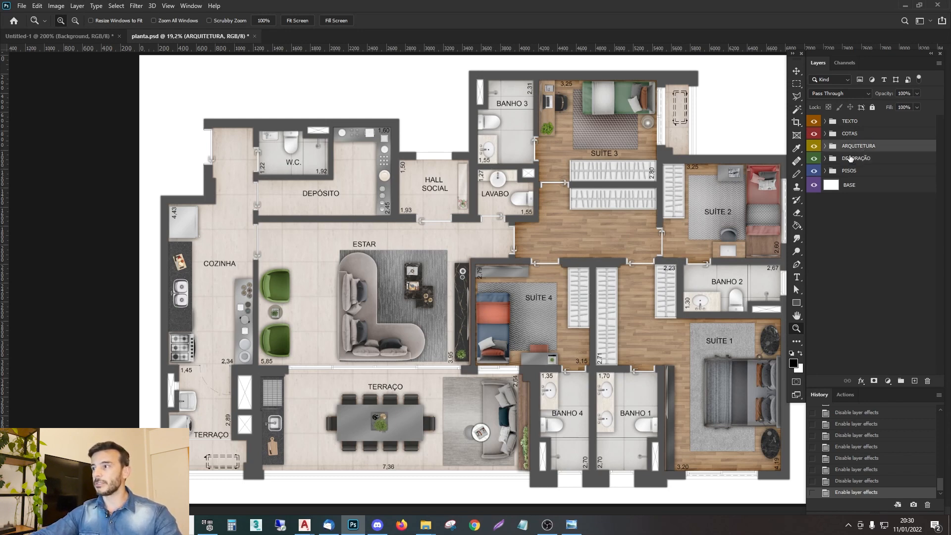
left_click(851, 135)
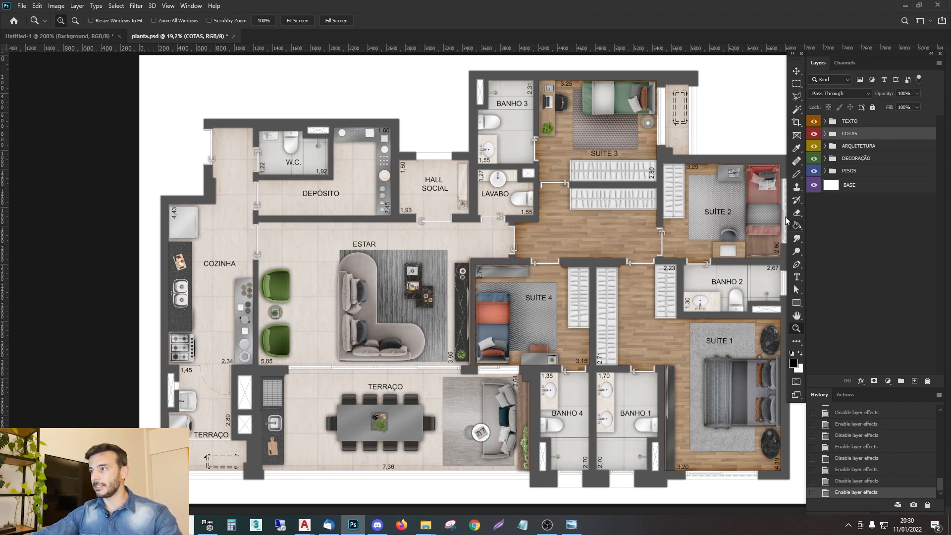
left_click(858, 147)
left_click(856, 160)
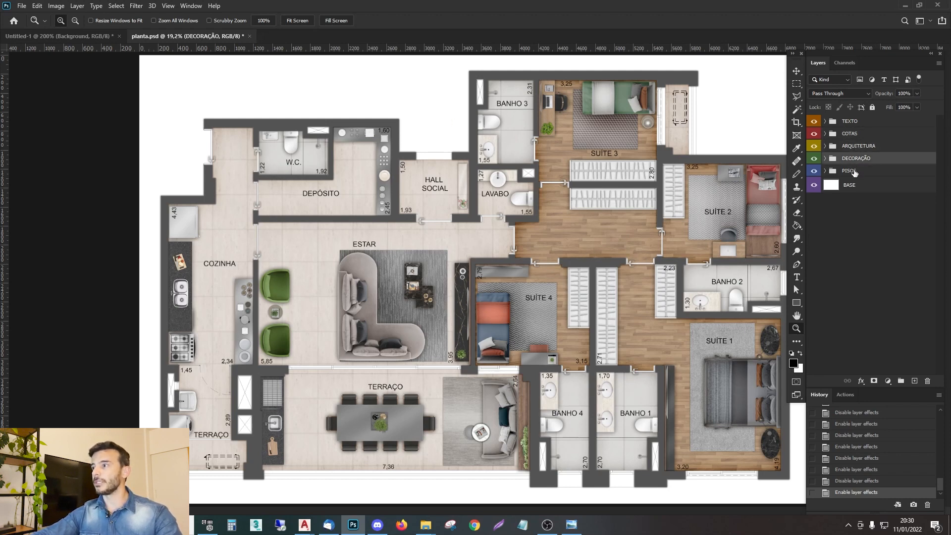
left_click(856, 176)
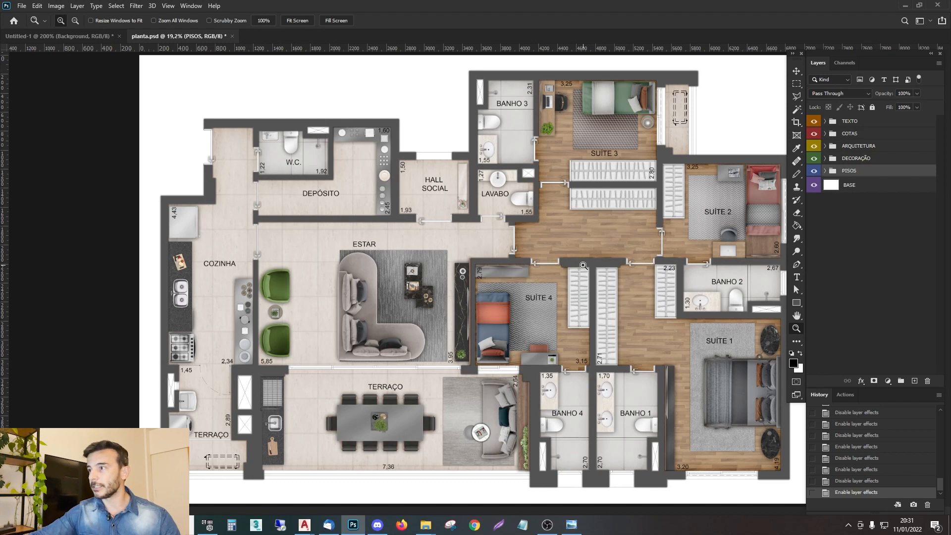
Select the TEXTO group, glance at the Untitled-1 document and return to planta.psd.
left_click(850, 124)
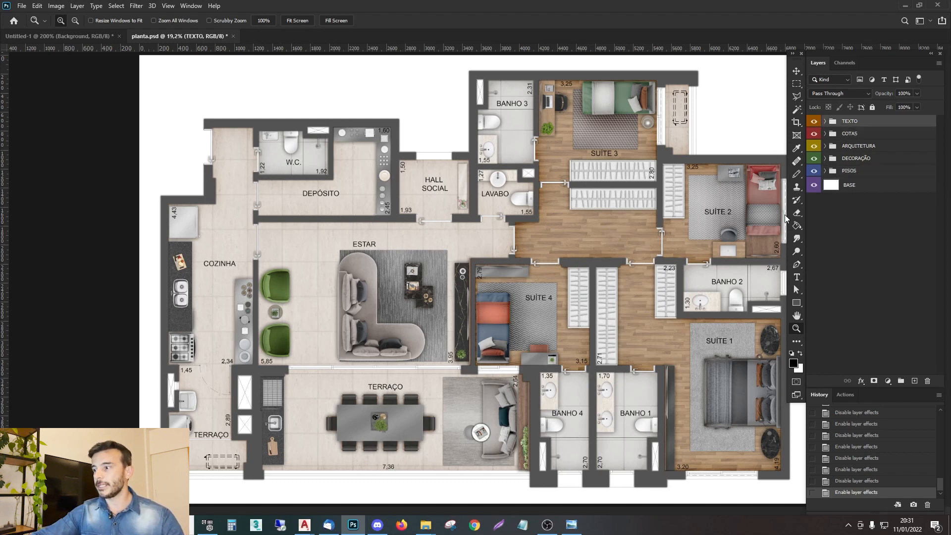
left_click(75, 36)
left_click(168, 37)
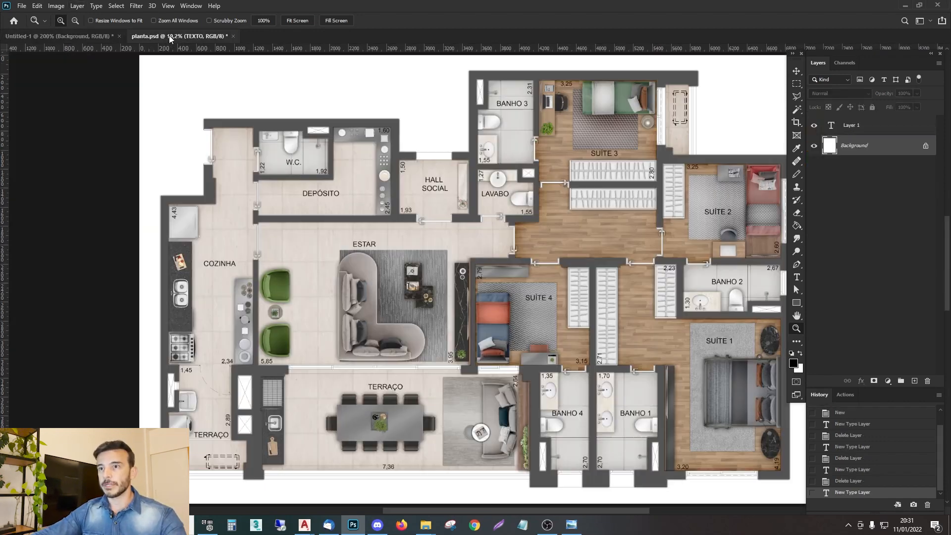